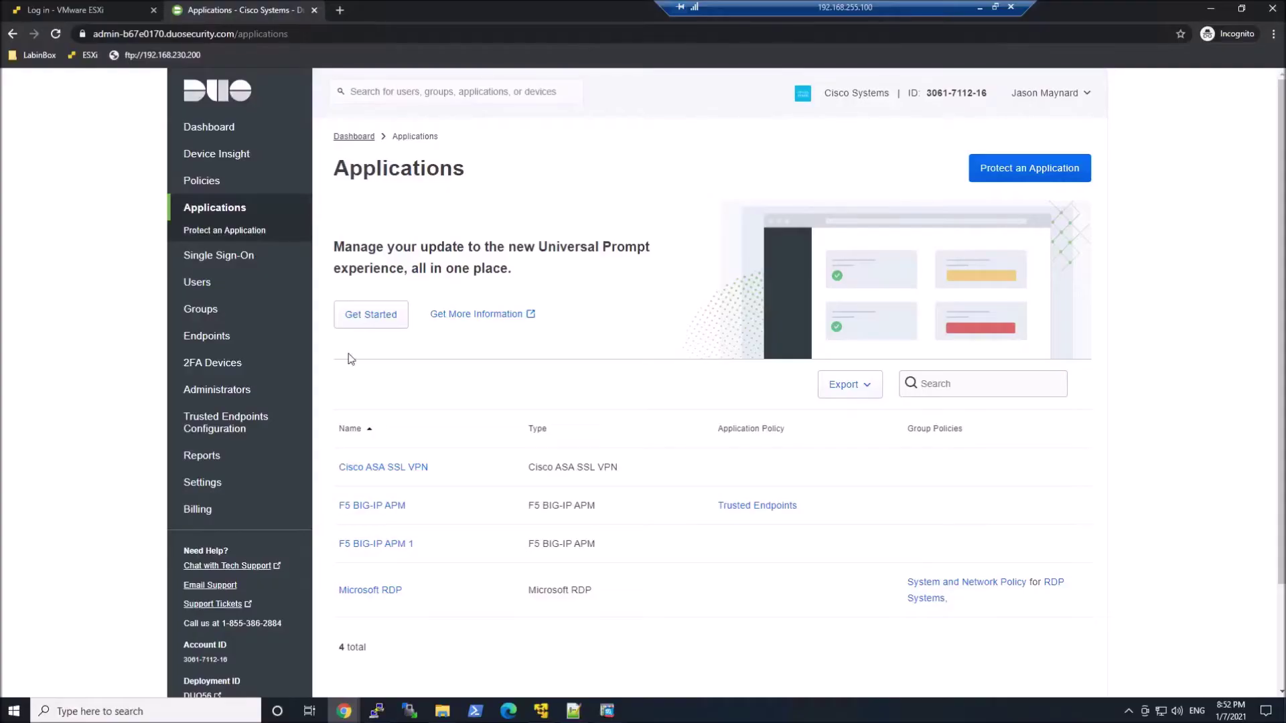
# - Filter the protectable applications by 'ASA' and open the Cisco ASA (Duo Access Gateway) documentation in a new tab
pyautogui.click(1055, 171)
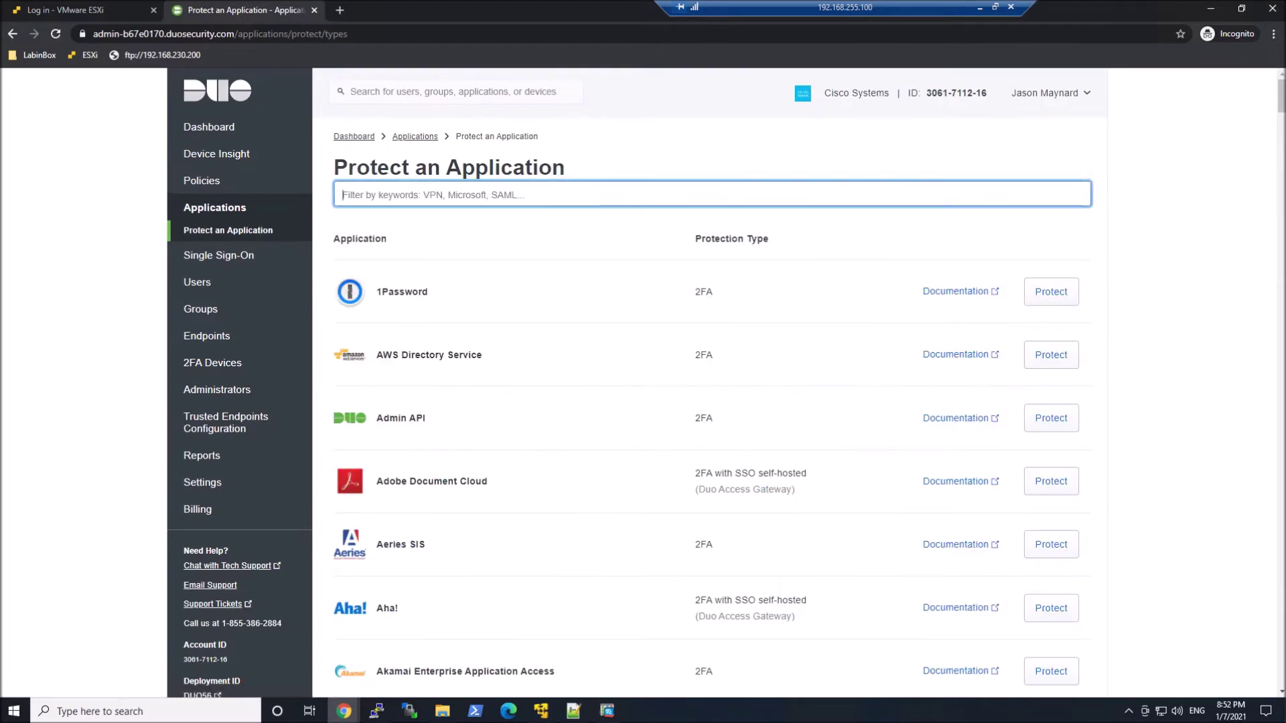
pyautogui.write('ASA')
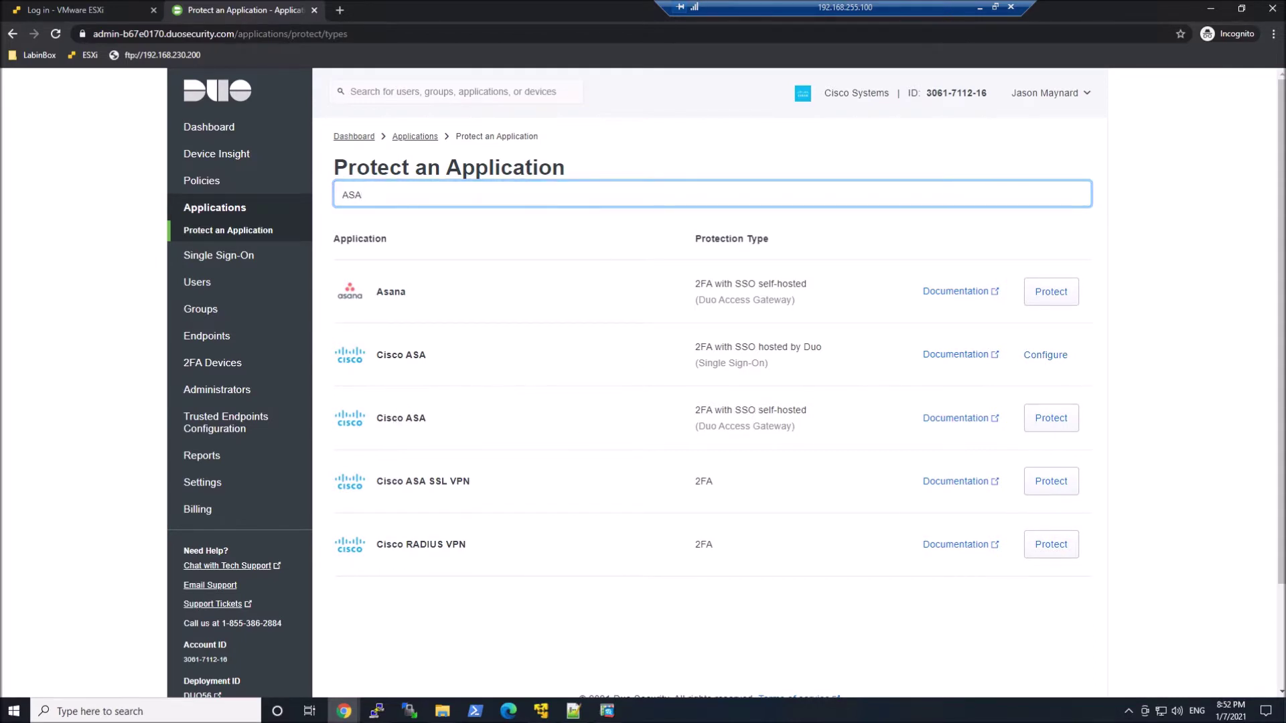
pyautogui.rightClick(962, 424)
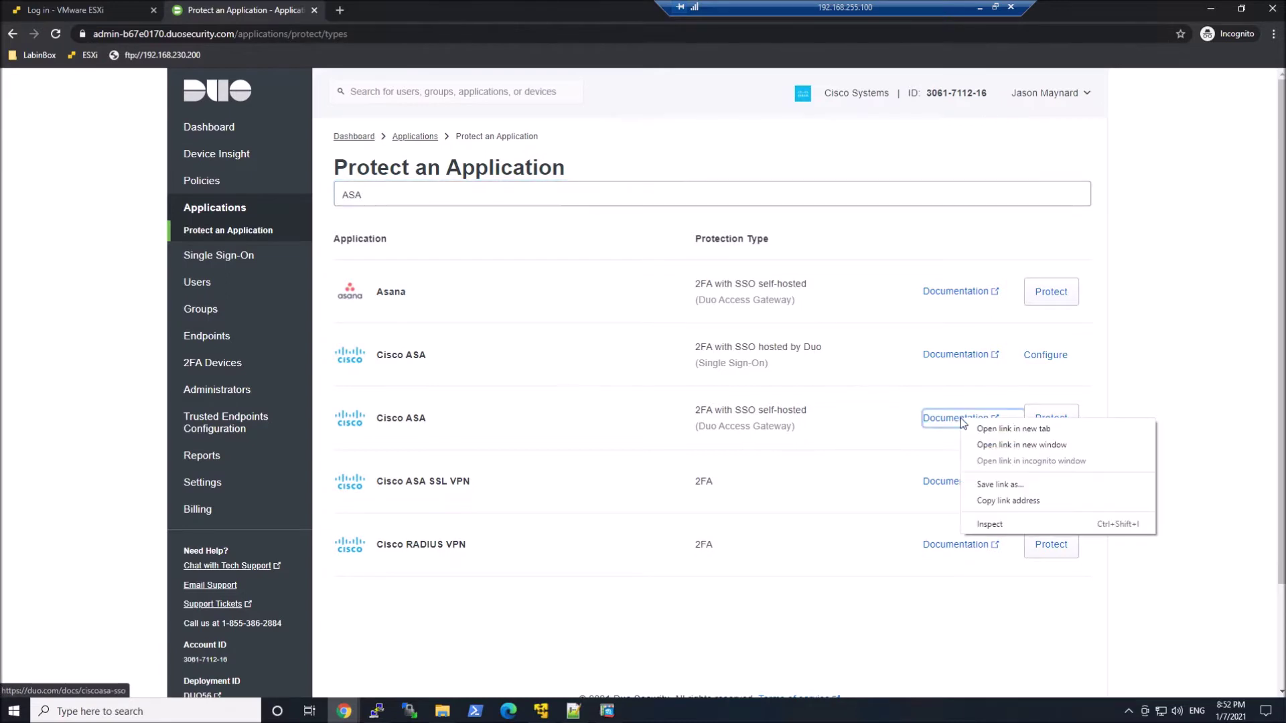
pyautogui.click(975, 429)
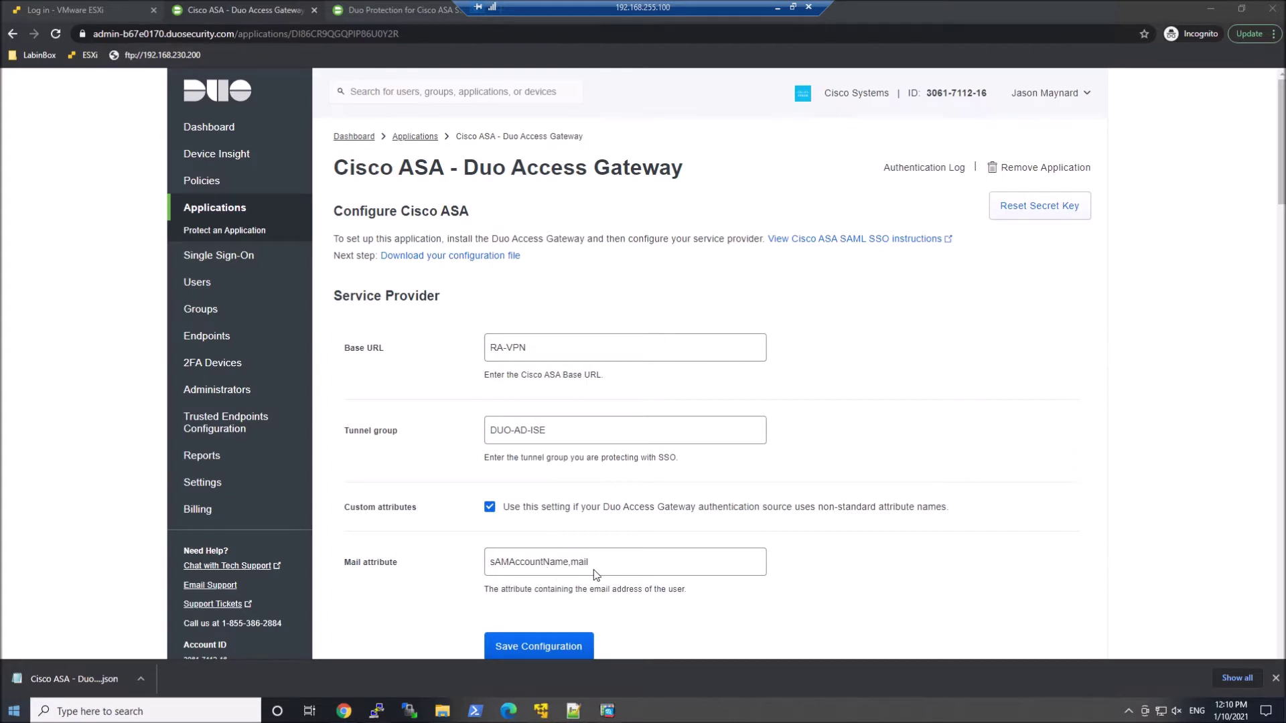
# - Save the Cisco ASA - Duo Access Gateway configuration for tunnel group DUO-AD-ISE
pyautogui.click(552, 649)
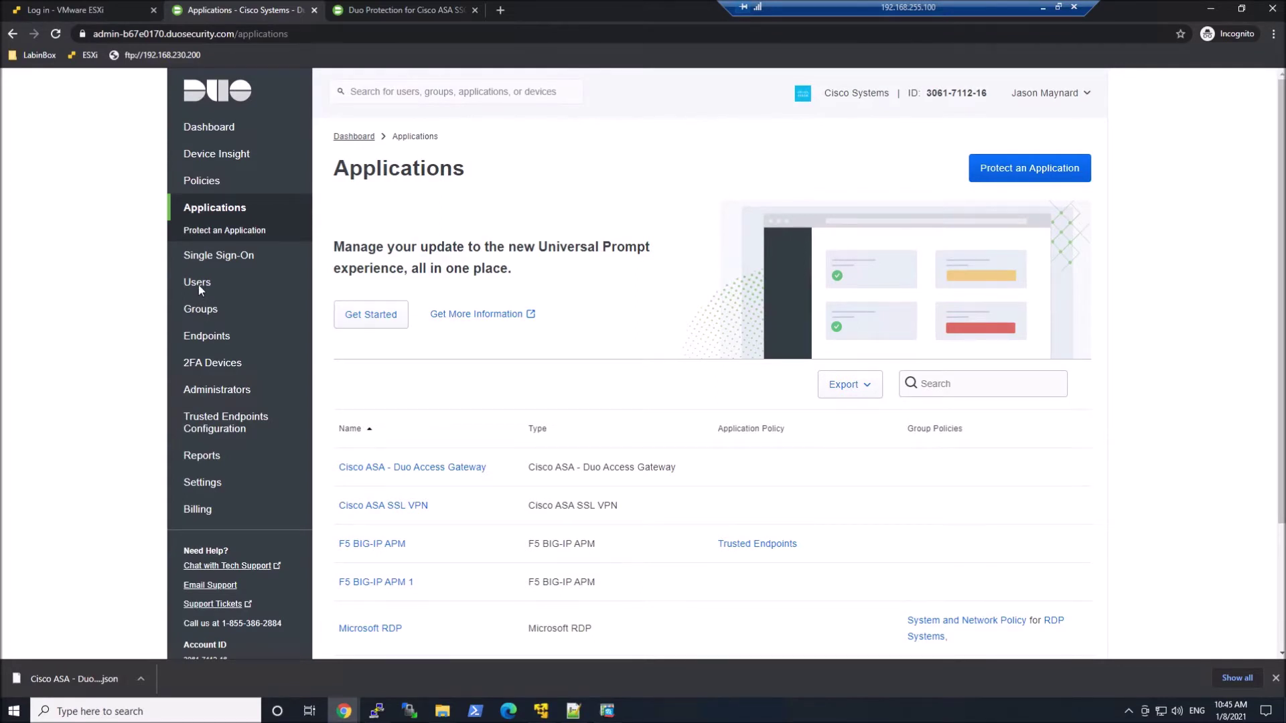
# - Add a new Duo user with username sales1
pyautogui.click(198, 286)
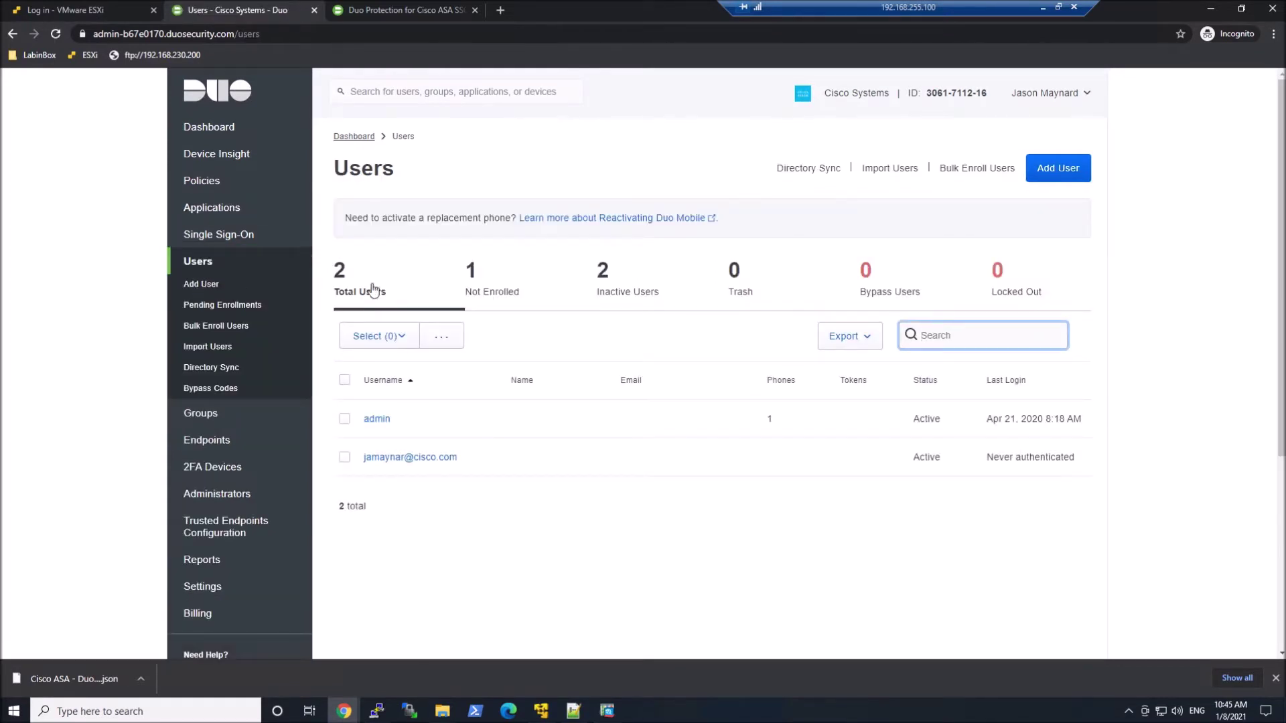
pyautogui.click(1070, 173)
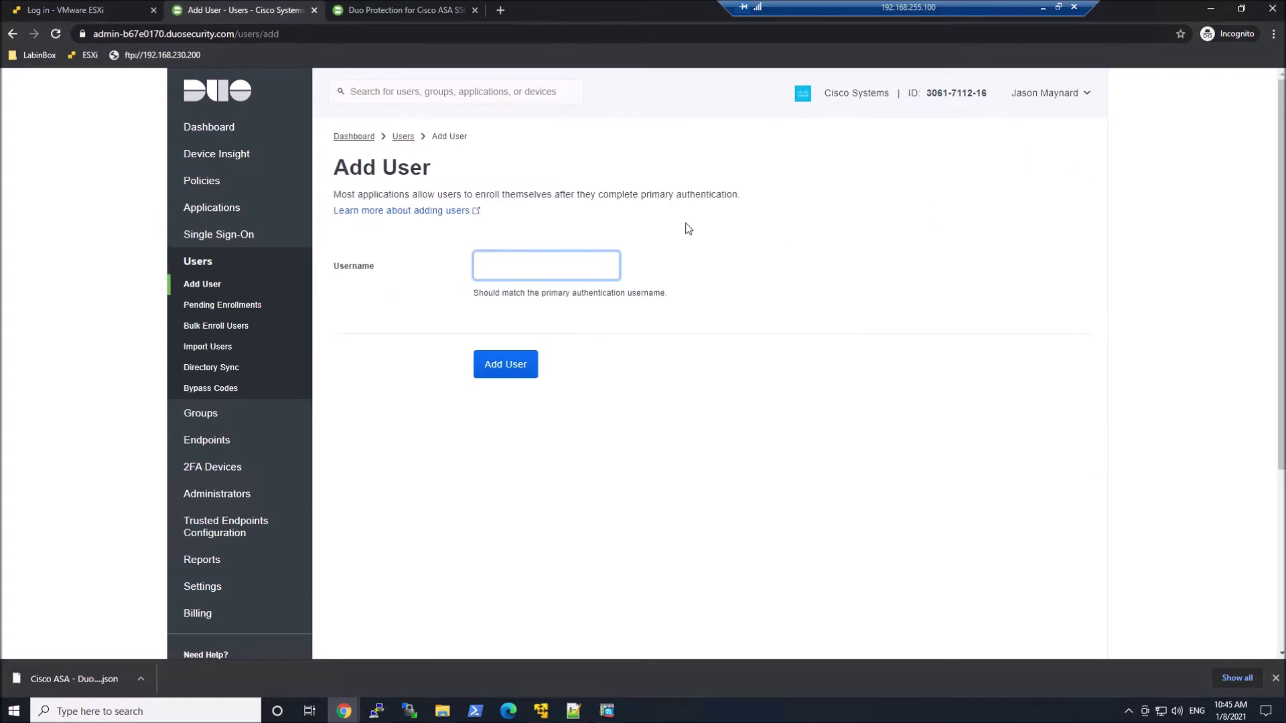
pyautogui.write('sales1')
pyautogui.click(509, 367)
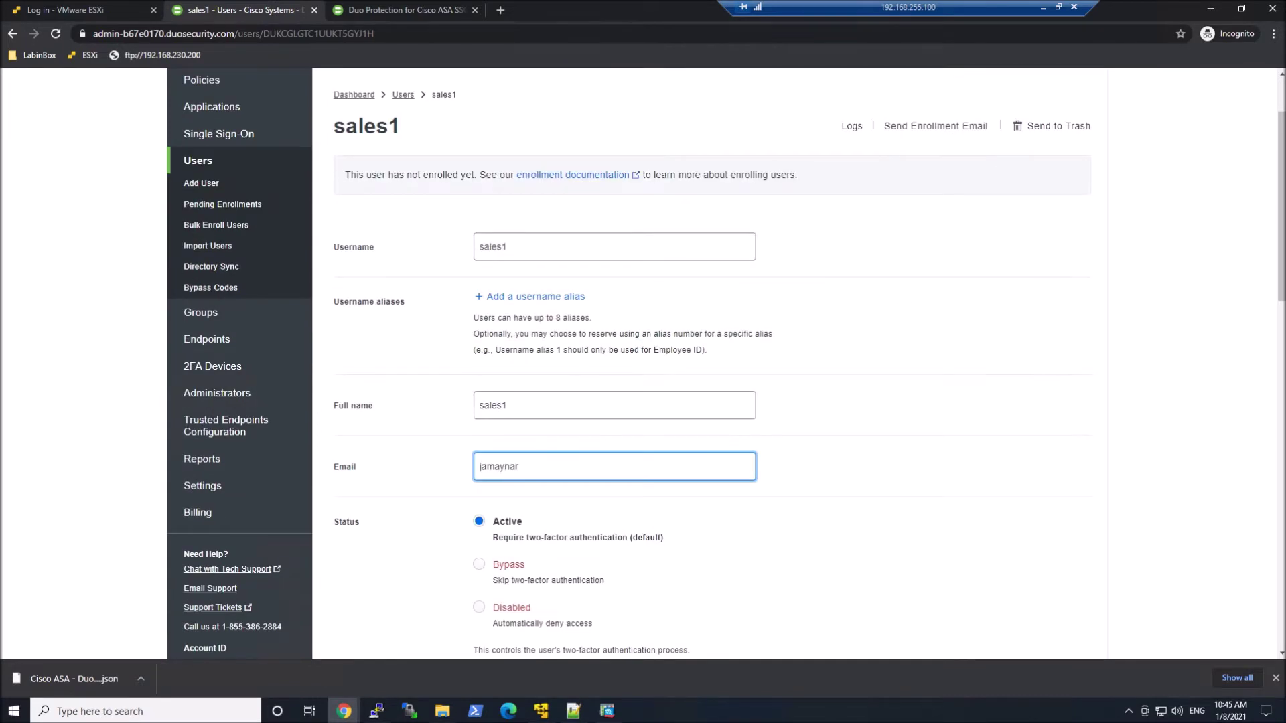
# - Fill in sales1's full name and e-mail address and save the changes
pyautogui.scroll(-2, 790, 522)
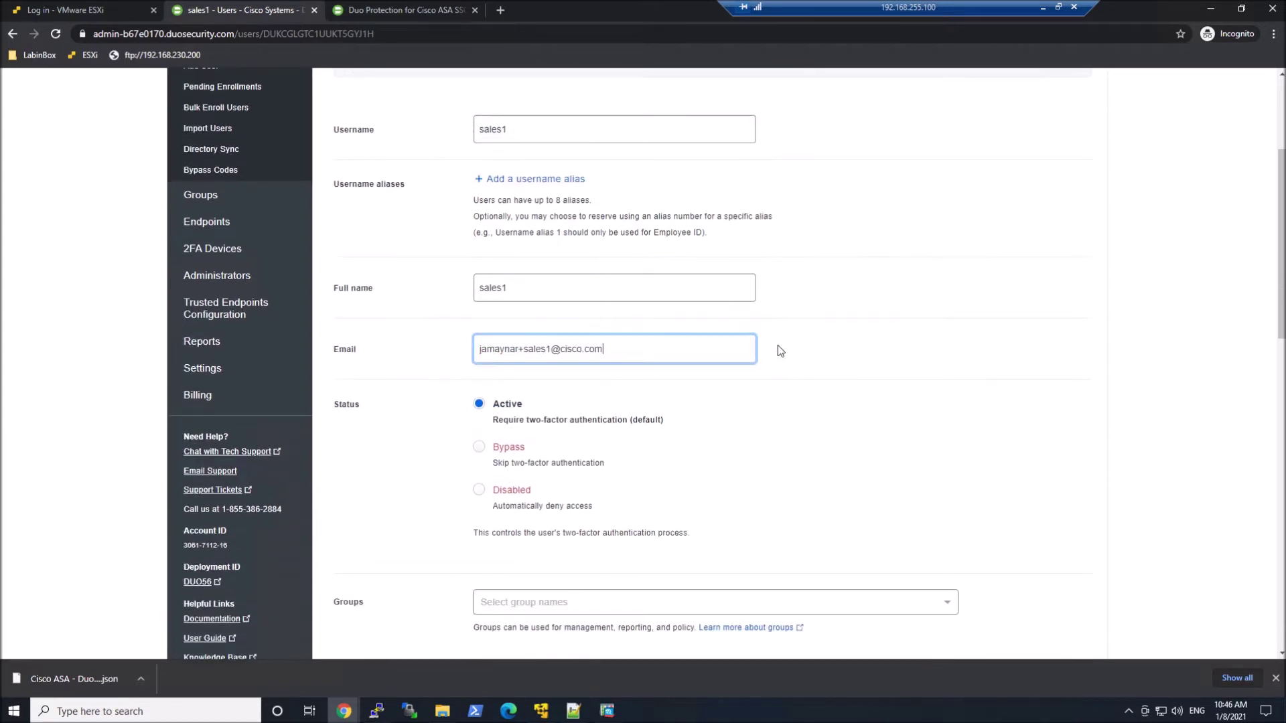
pyautogui.scroll(-1, 531, 430)
pyautogui.scroll(-4, 689, 410)
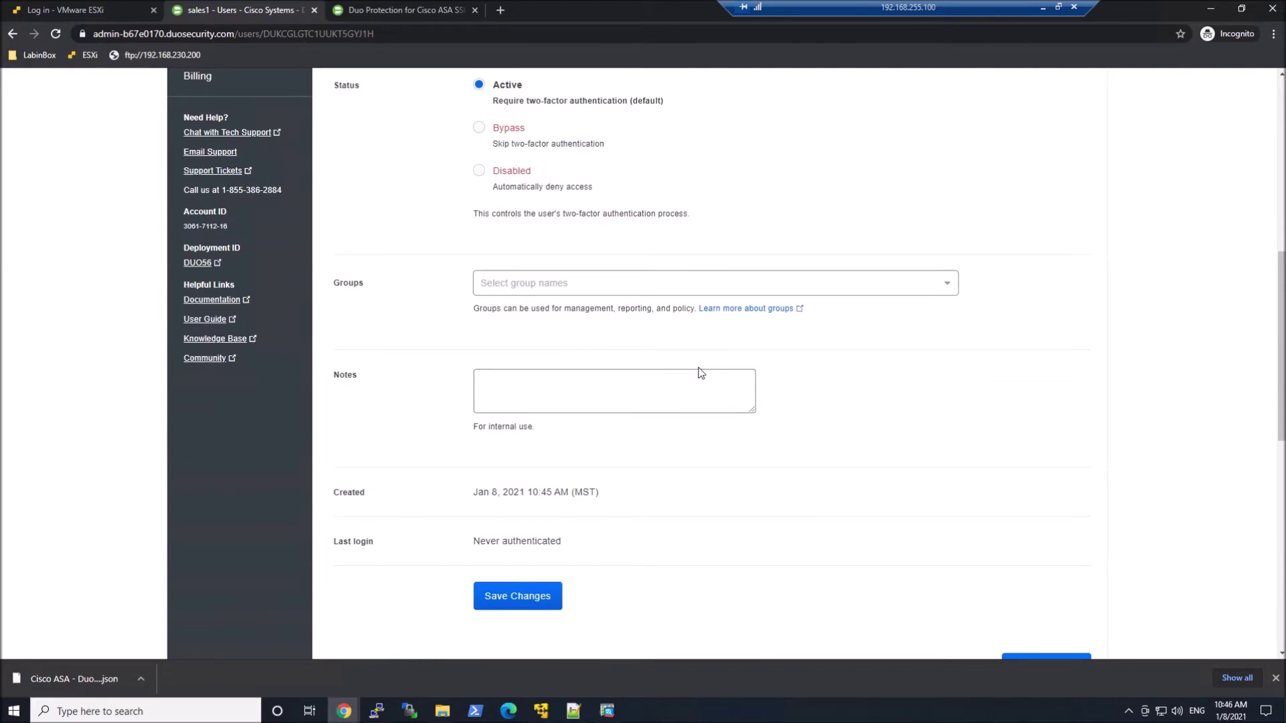
pyautogui.scroll(-2, 700, 372)
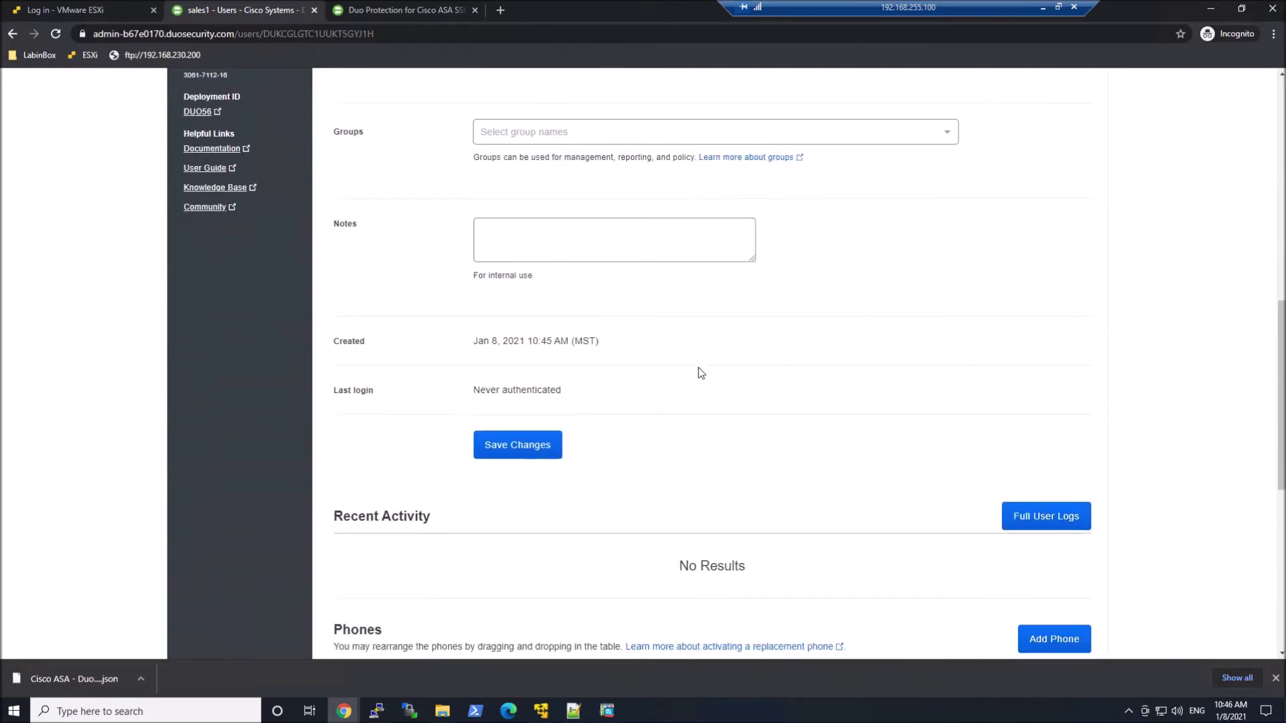
pyautogui.click(516, 430)
pyautogui.scroll(-14, 588, 463)
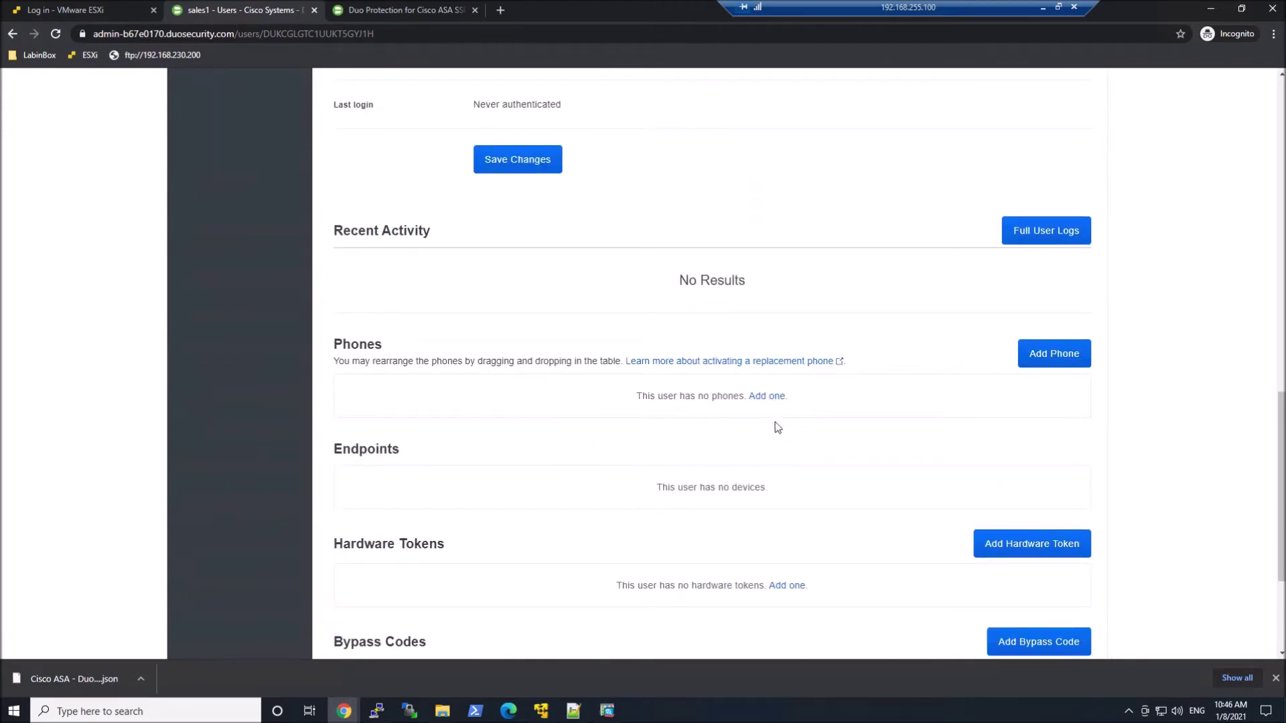
pyautogui.click(775, 398)
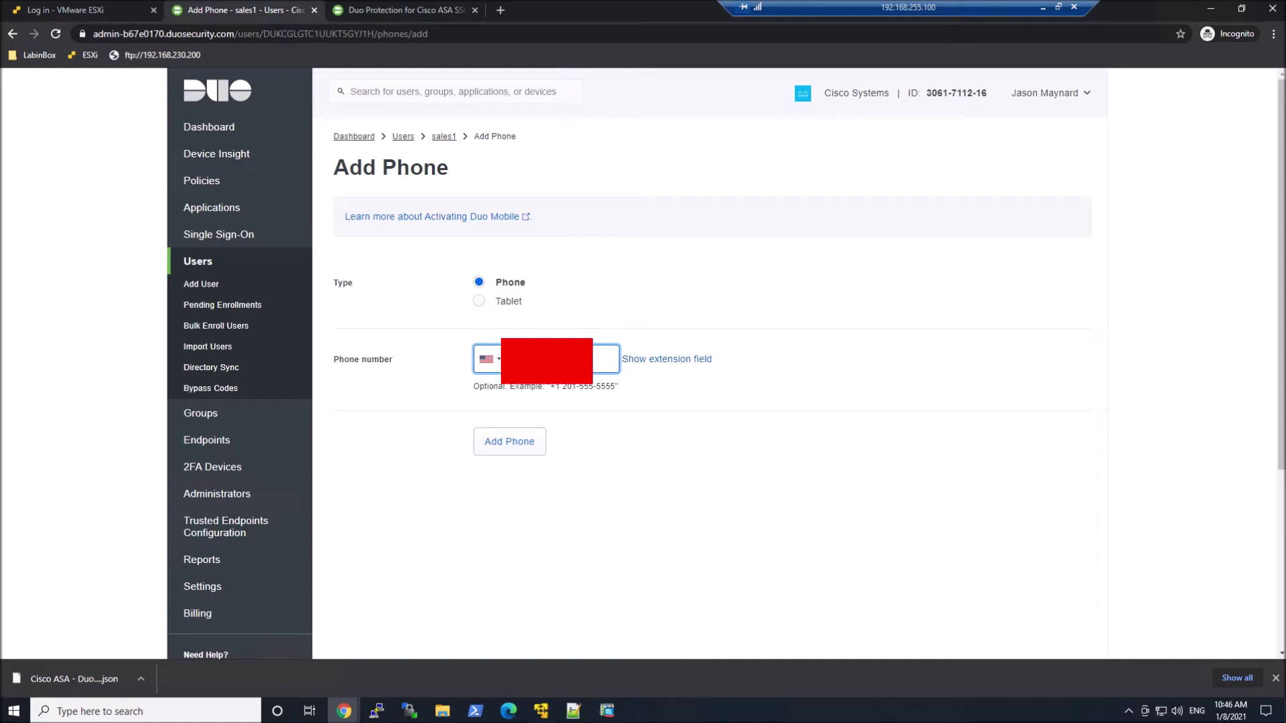
# - Add sales1's phone, generate a Duo Mobile activation code, and text the instructions by SMS
pyautogui.click(515, 446)
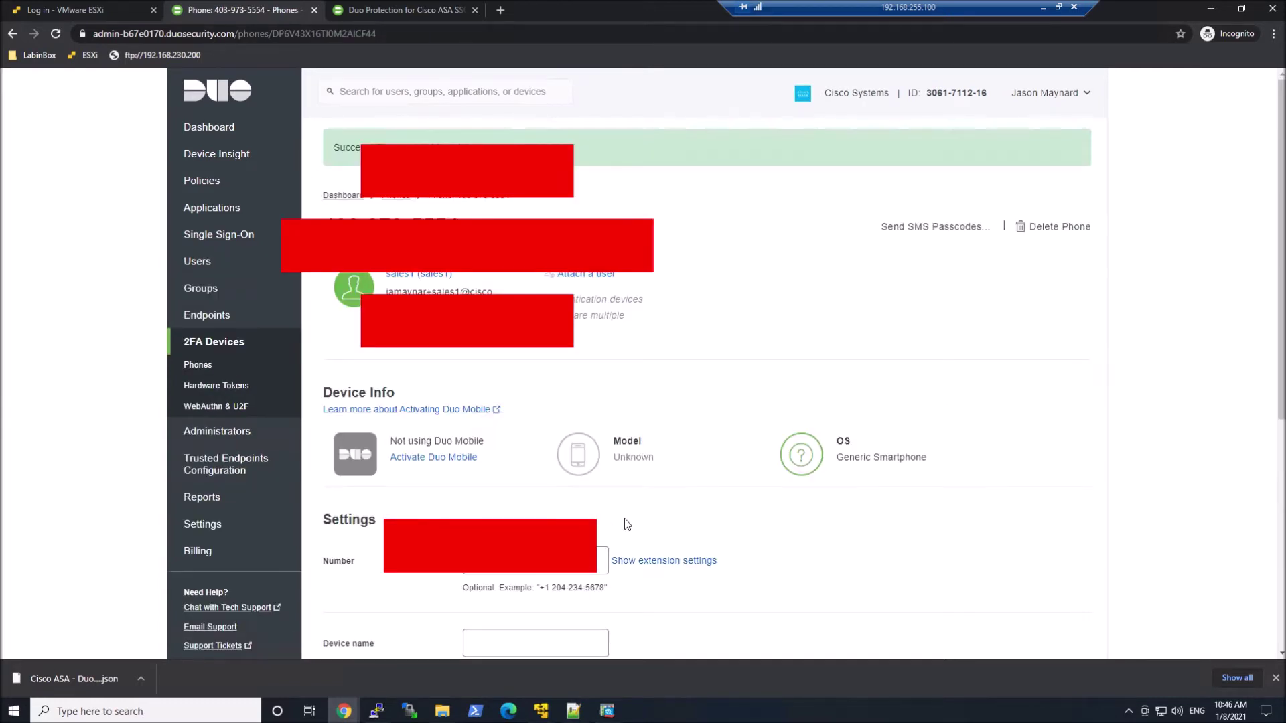
pyautogui.click(431, 459)
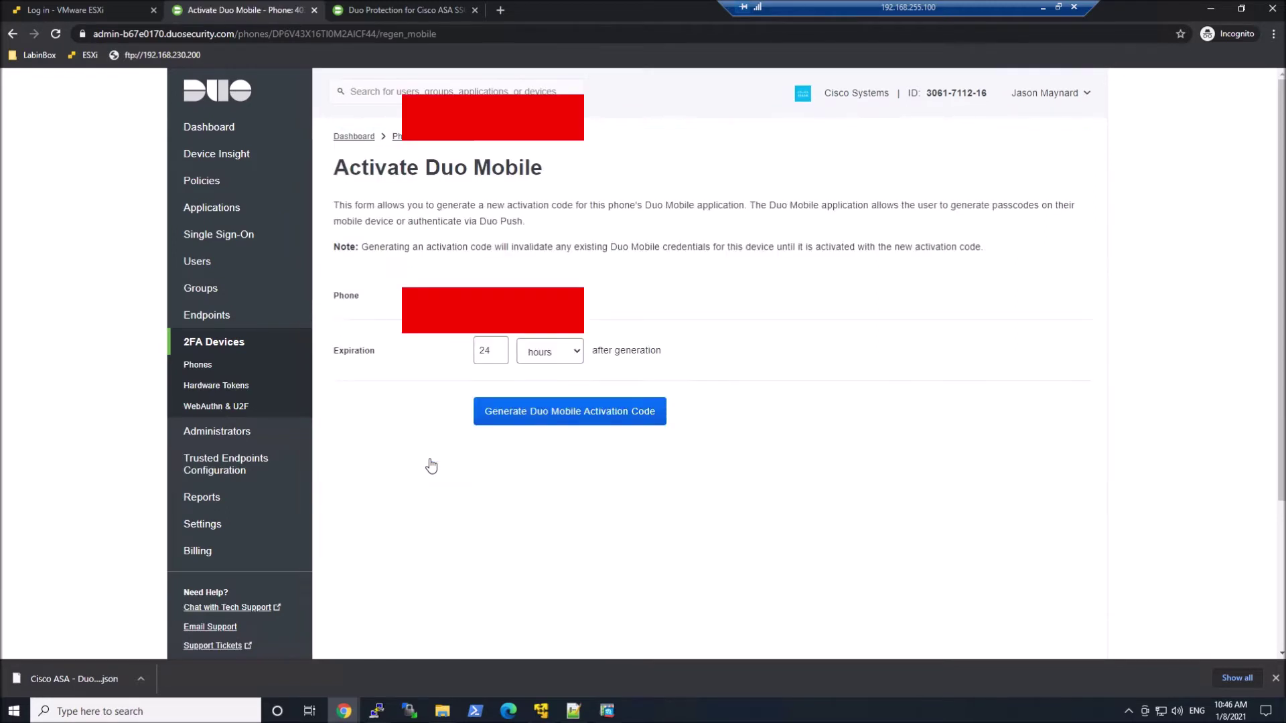
pyautogui.click(576, 422)
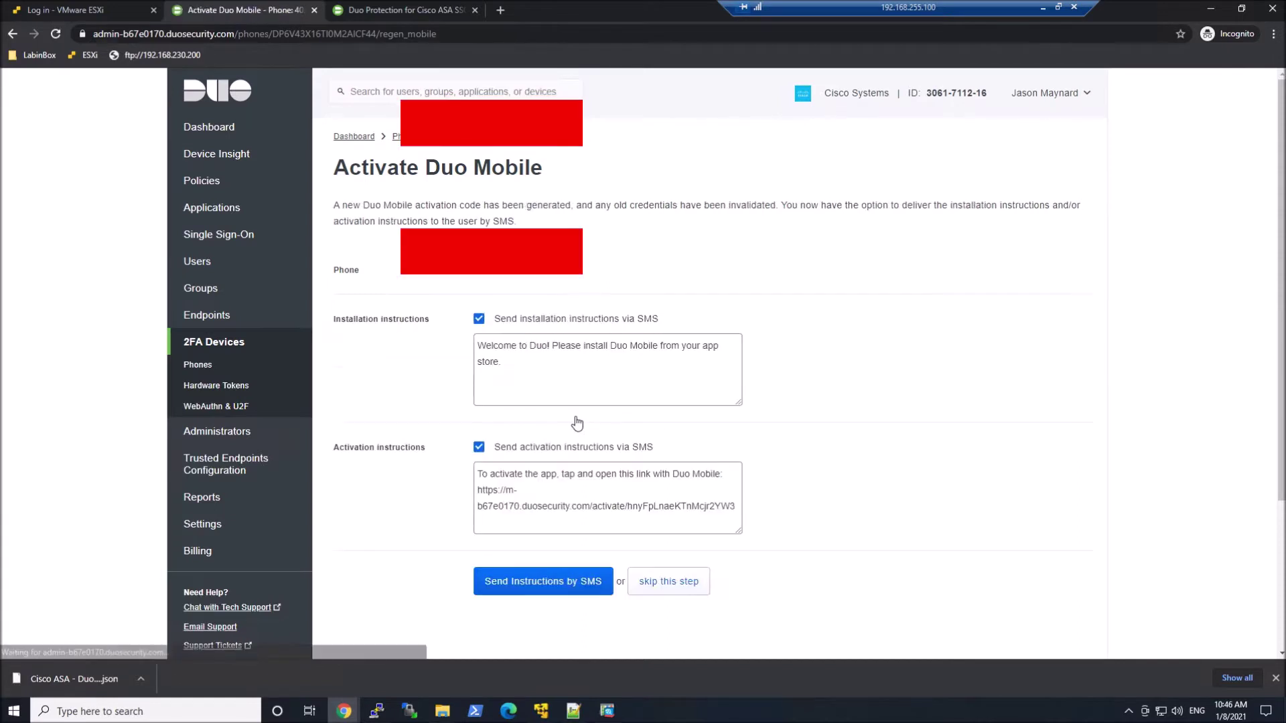
pyautogui.click(536, 583)
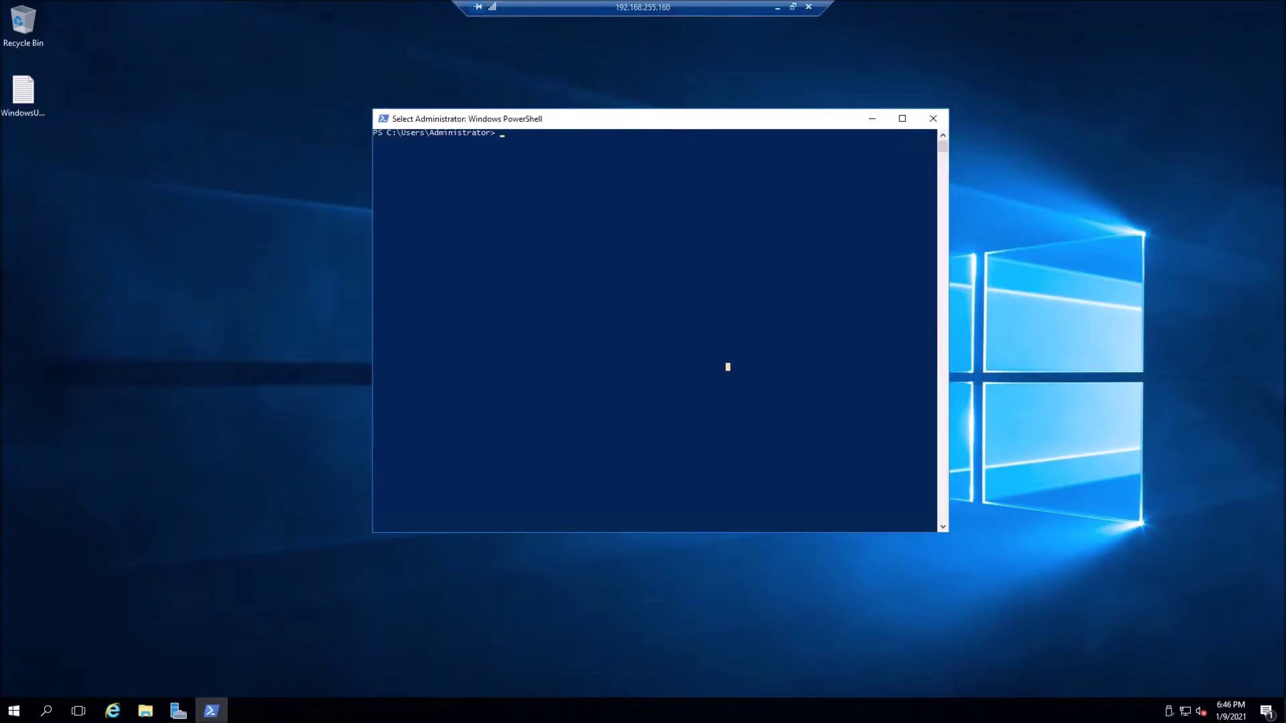
# - Run import-module servermanager and add-windowsfeature Web-Server and related IIS features from D:\sources\sxs
pyautogui.click(582, 201)
pyautogui.rightClick(581, 201)
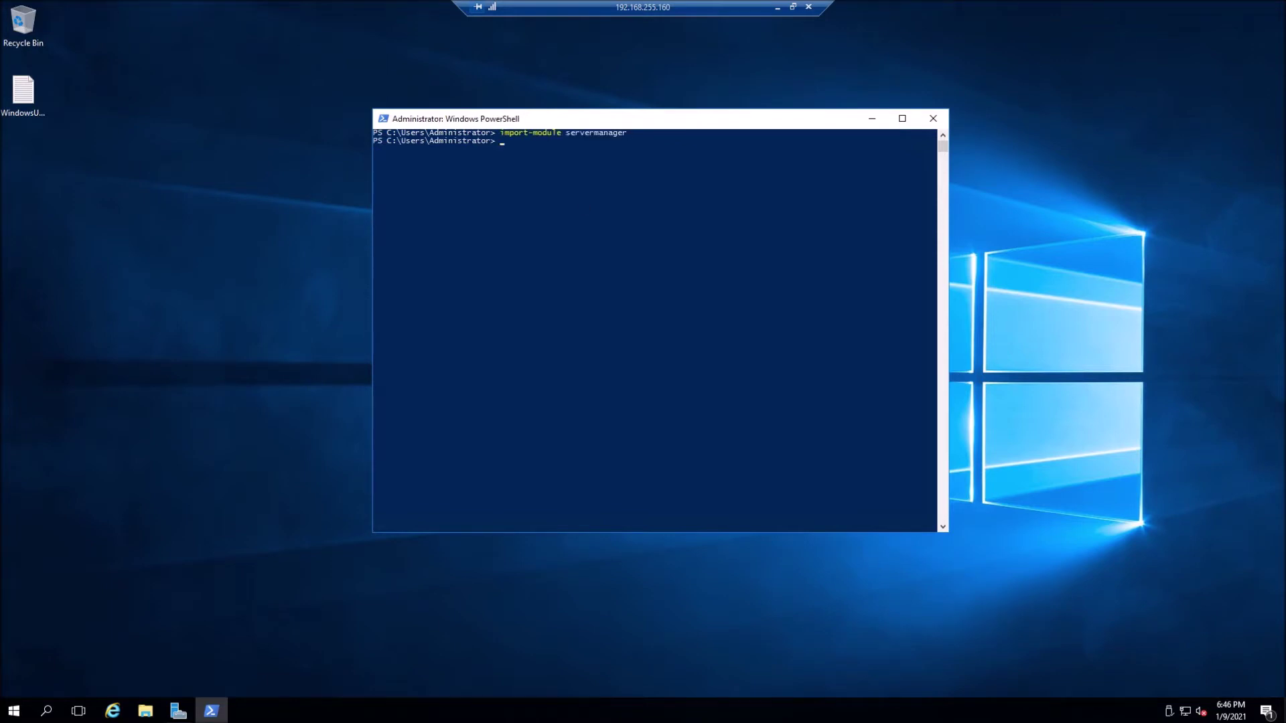
pyautogui.rightClick(673, 208)
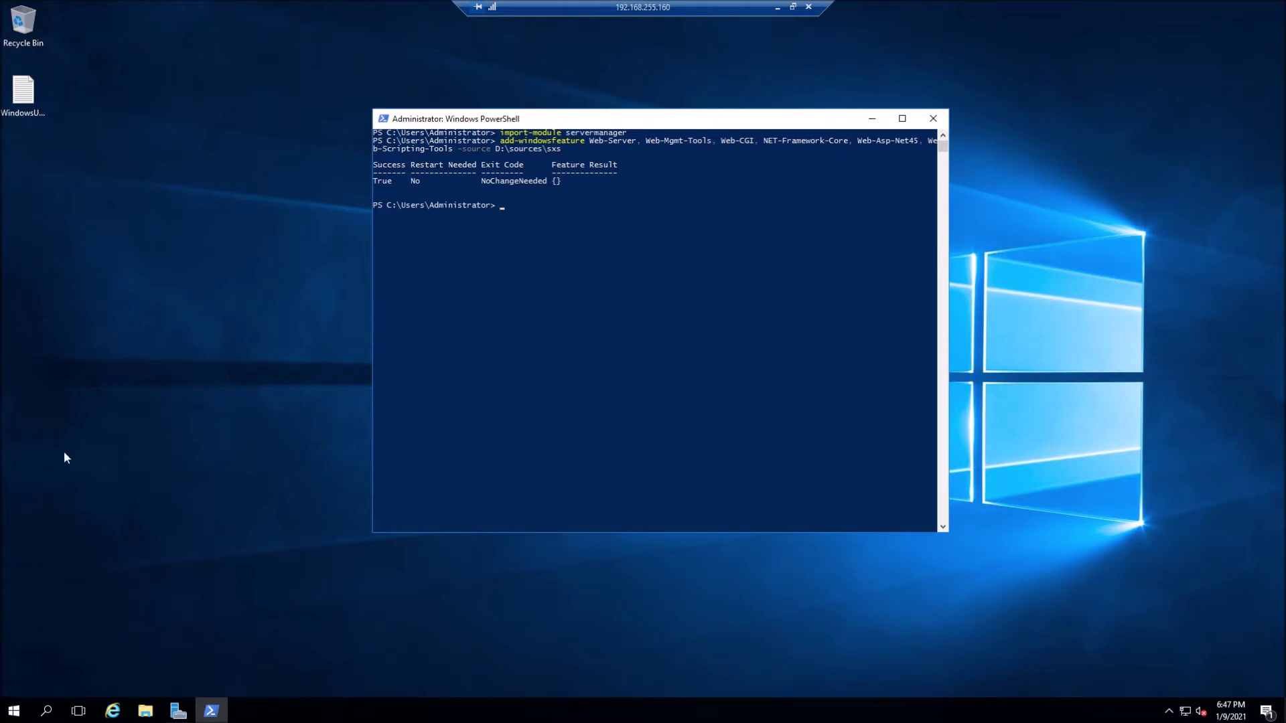
pyautogui.click(13, 710)
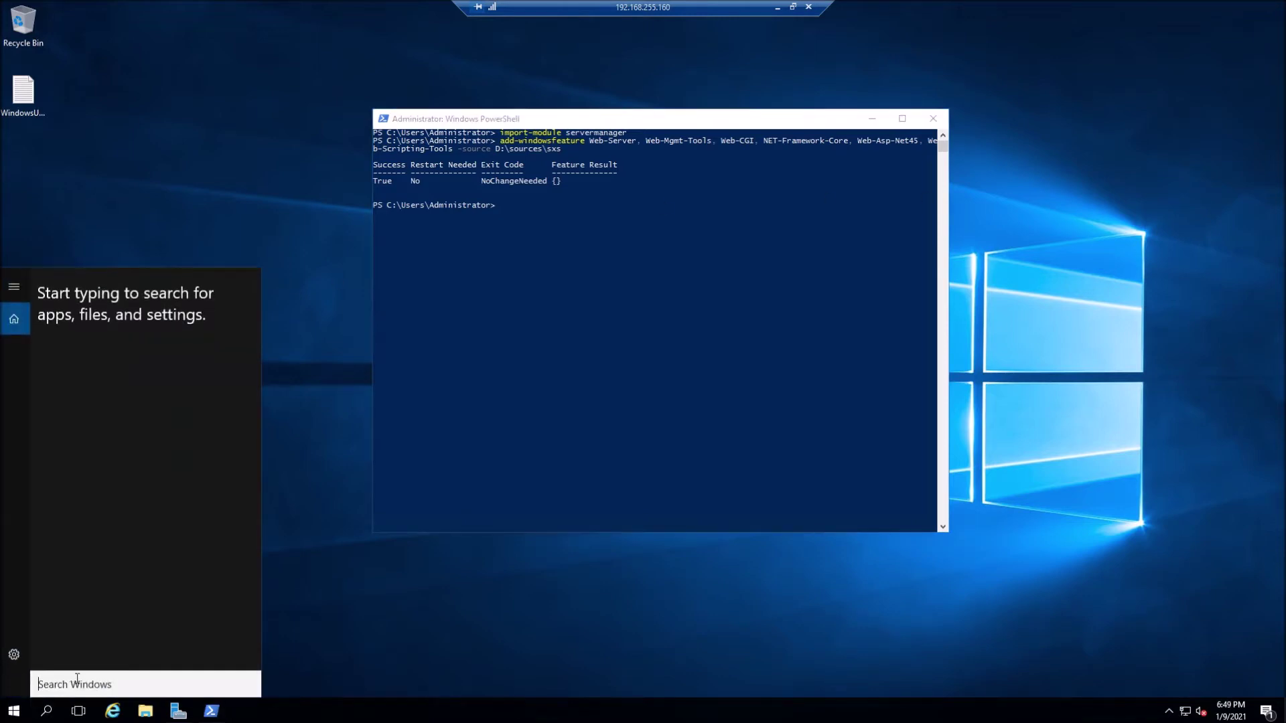
# - Search 'prog' to open Add or remove programs and maximize the Apps & features list
pyautogui.write('progr')
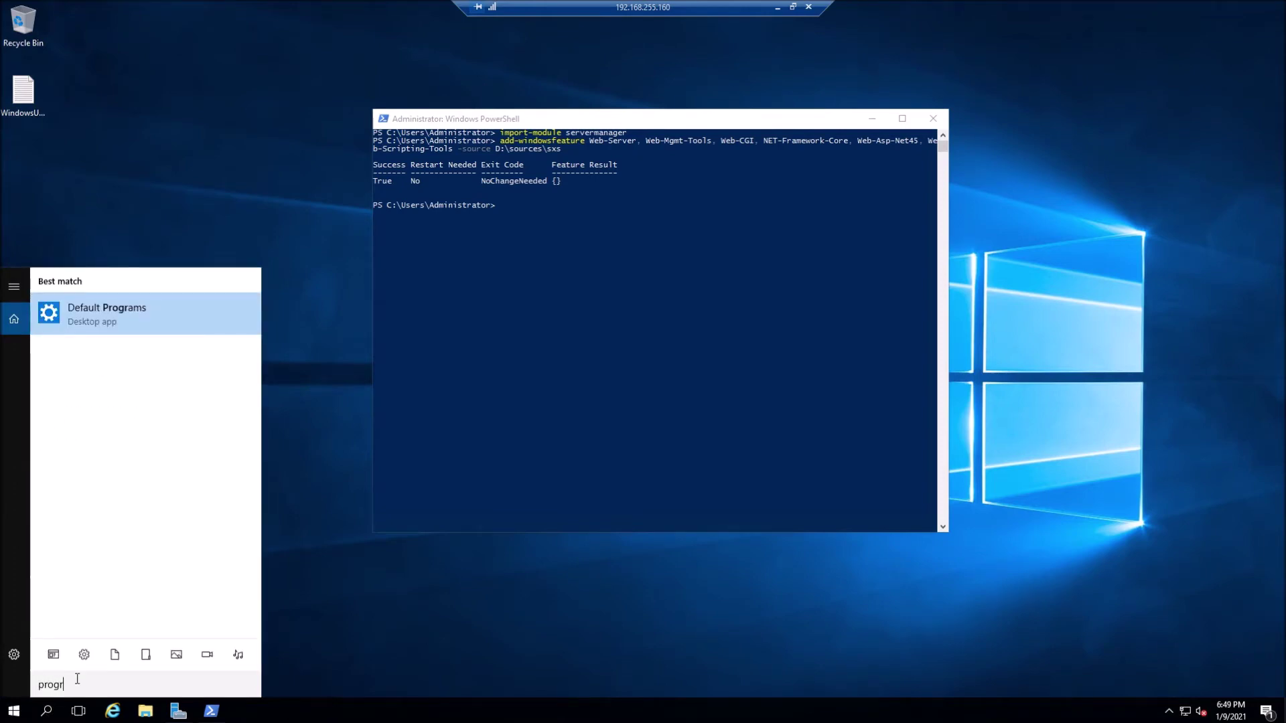
pyautogui.press('BackSpace')
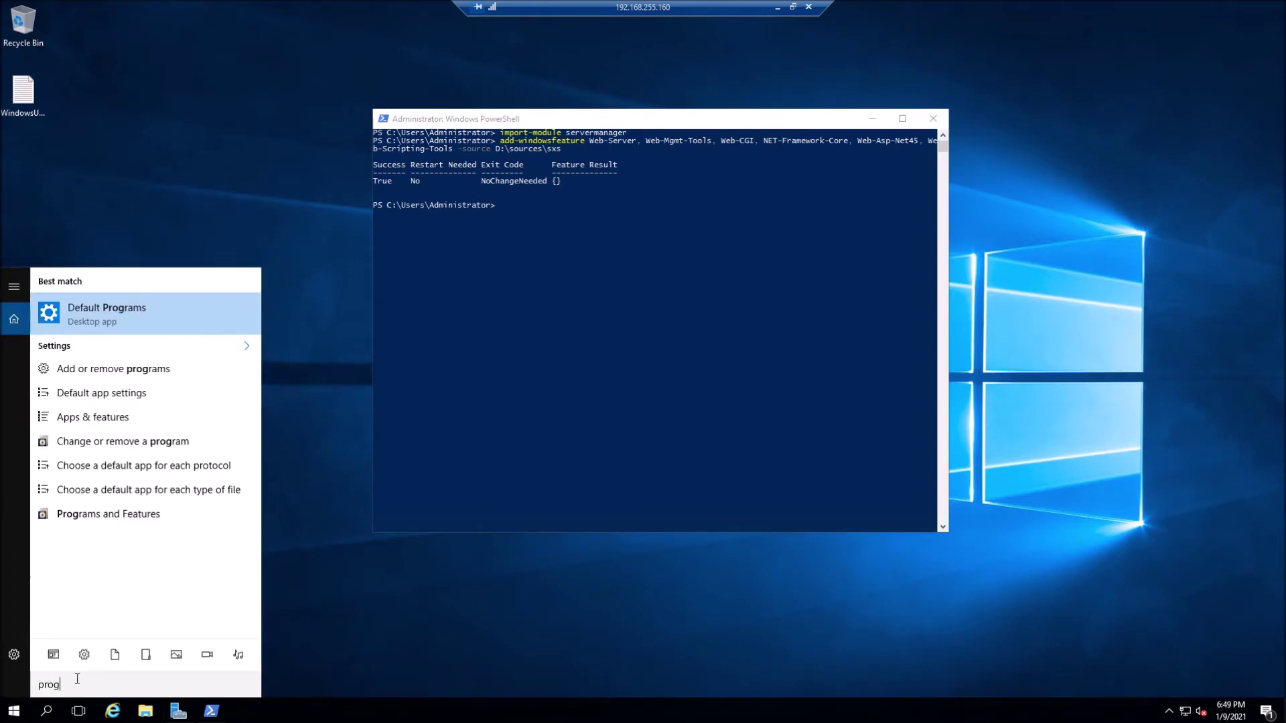
pyautogui.click(121, 377)
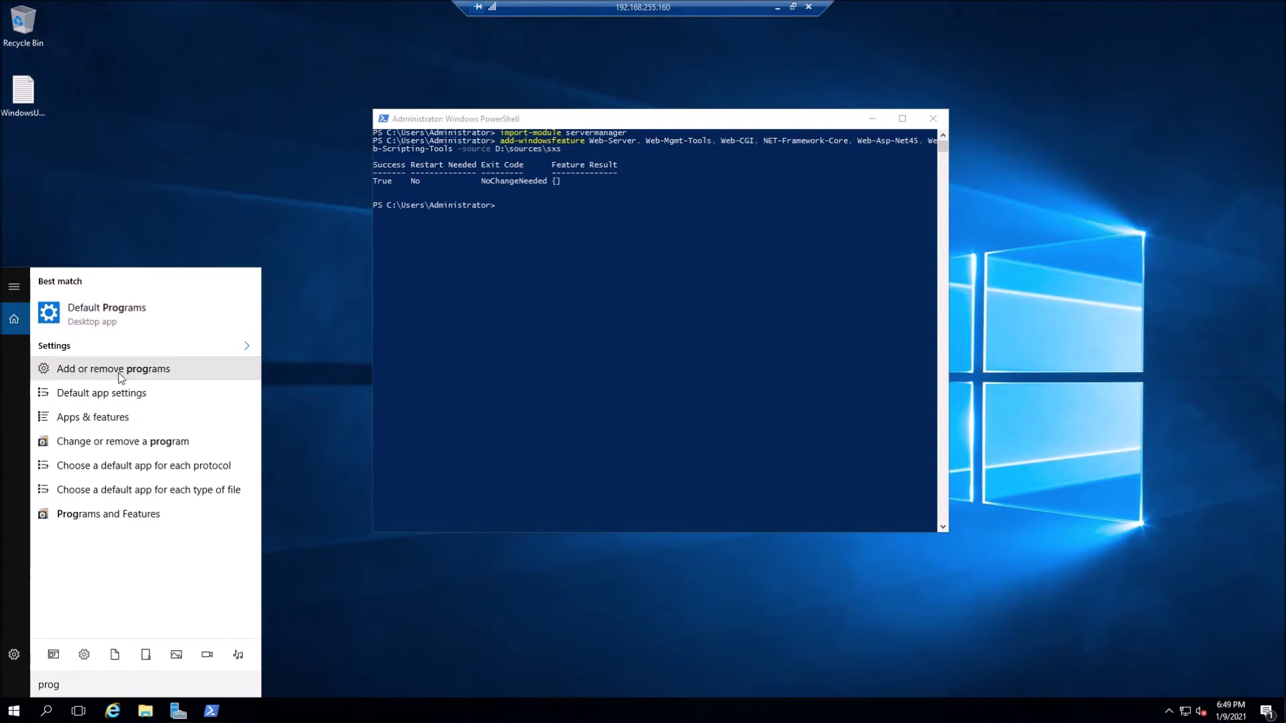
pyautogui.click(121, 372)
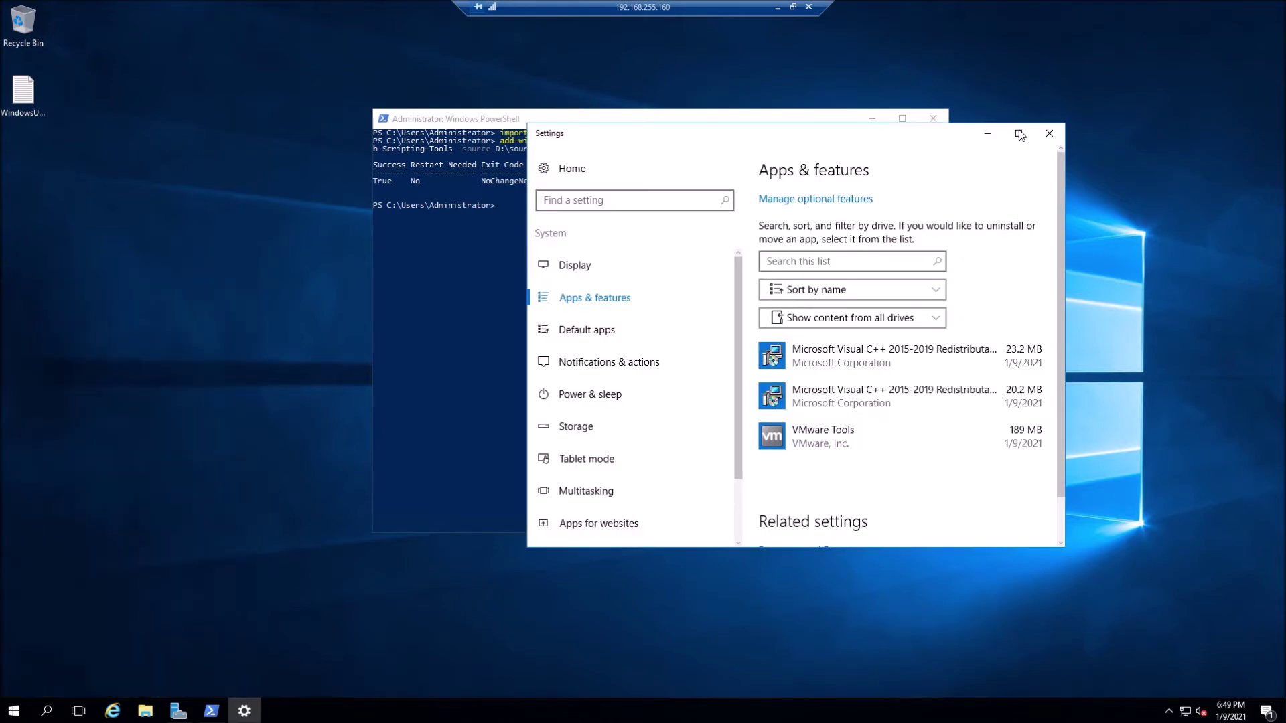
pyautogui.click(1017, 134)
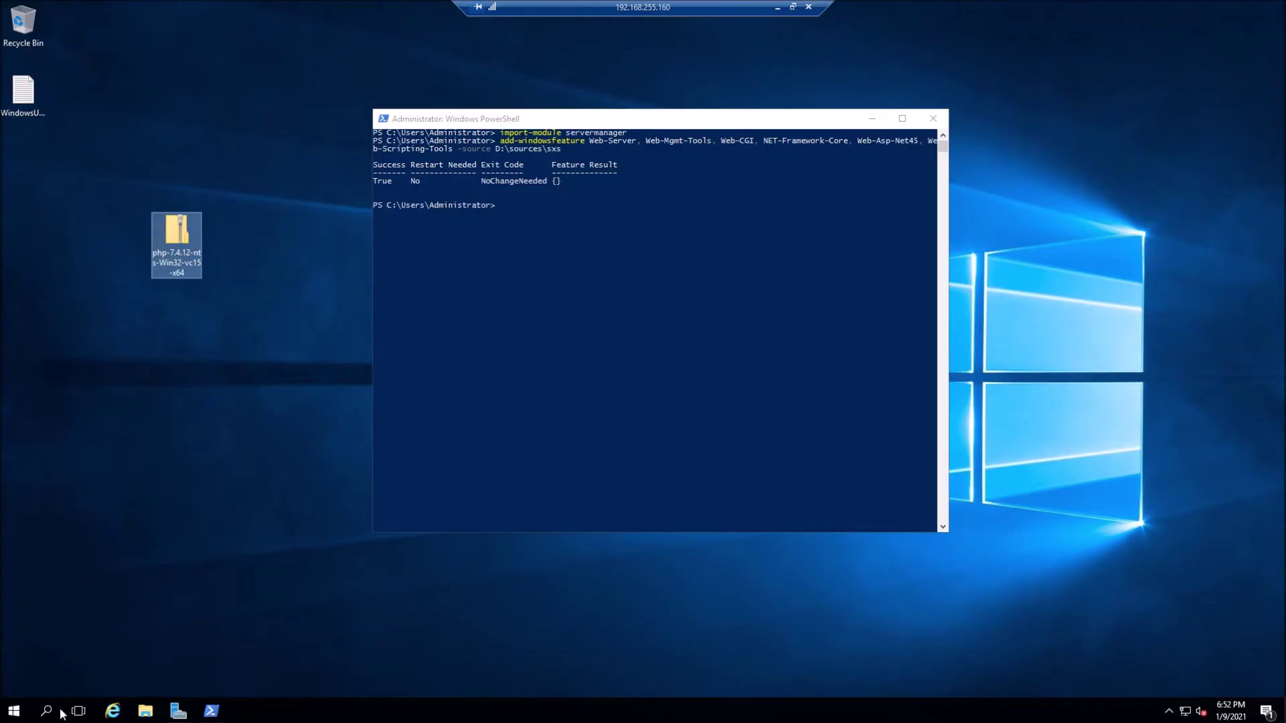
# - Launch Internet Information Services (IIS) Manager from the Server Manager Tools menu
pyautogui.click(176, 713)
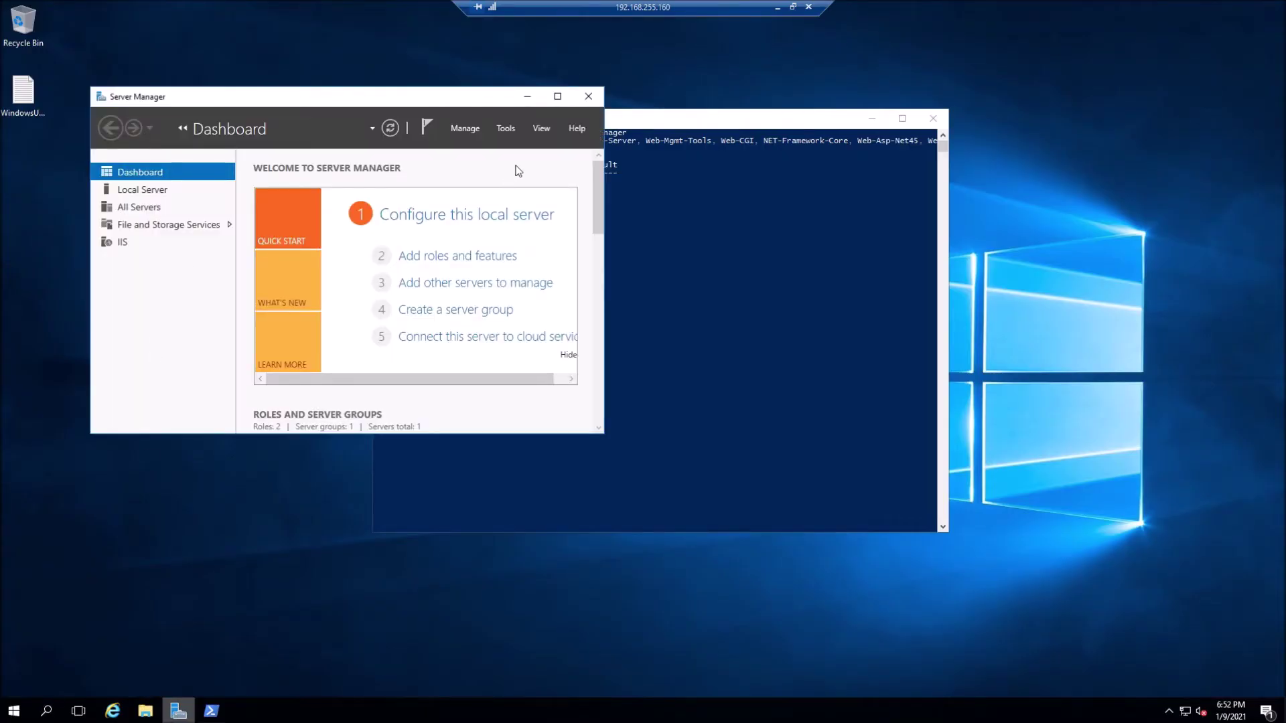
pyautogui.click(505, 129)
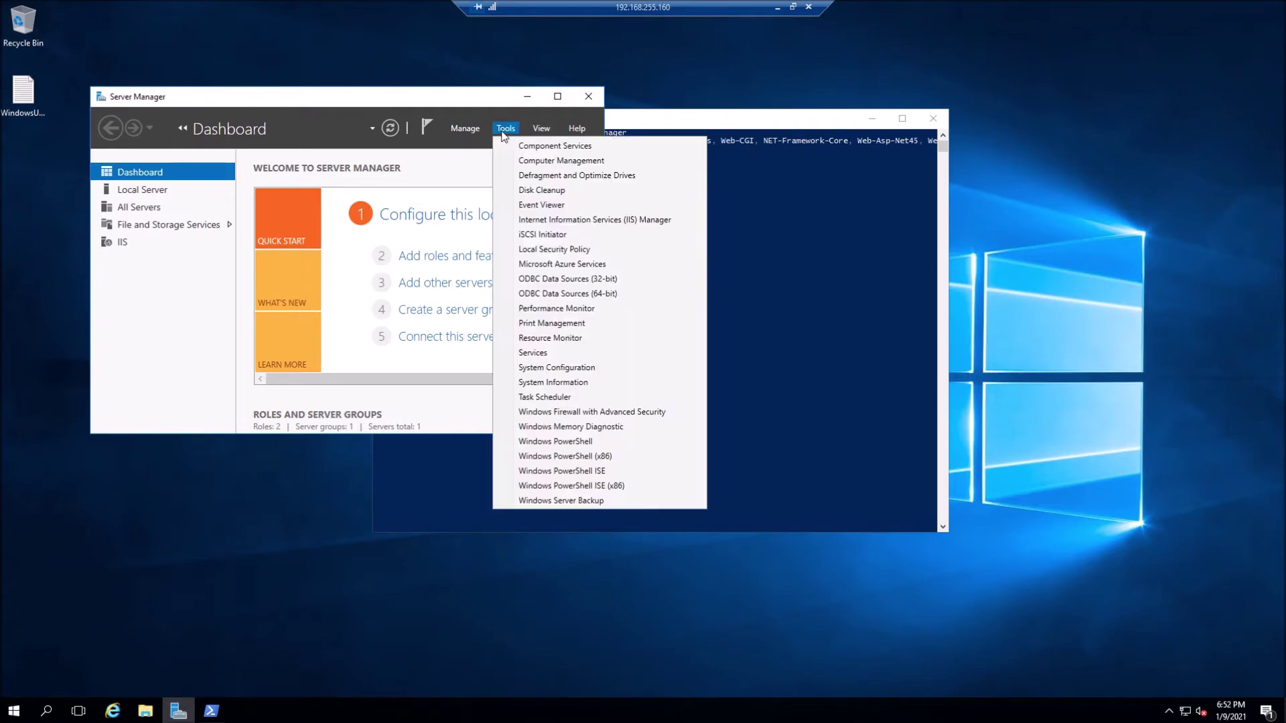
pyautogui.click(576, 218)
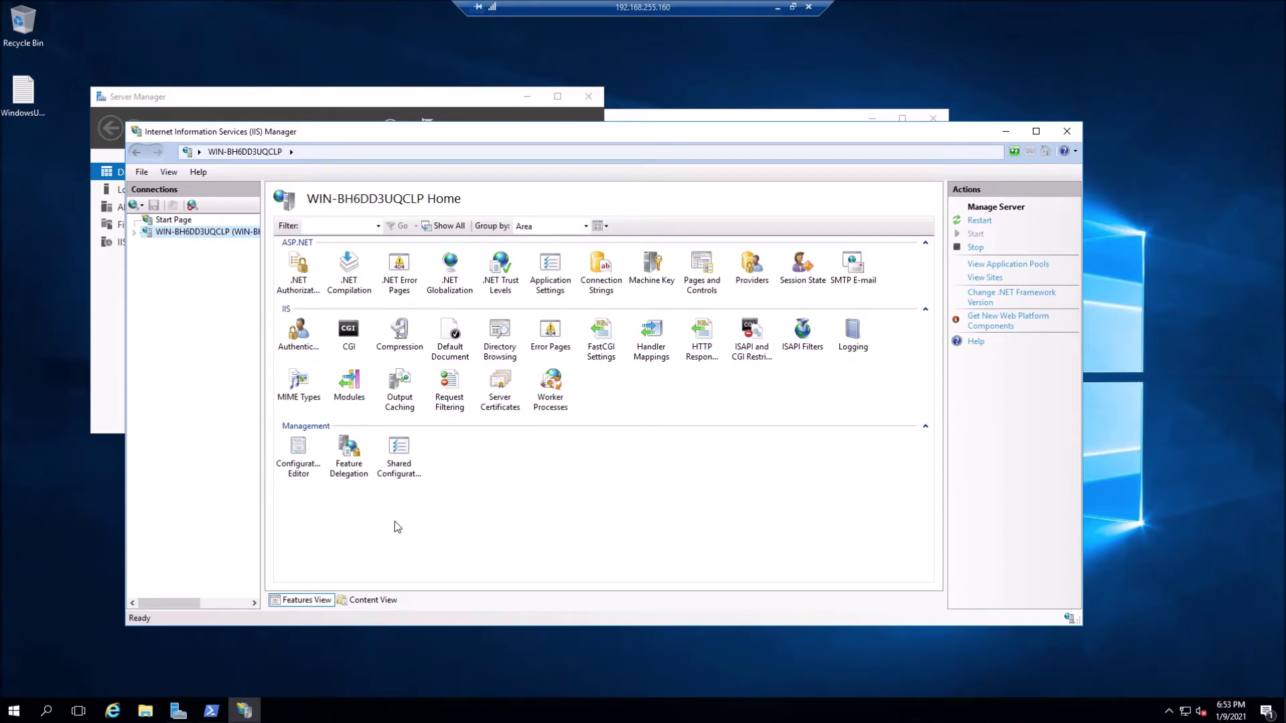
pyautogui.click(503, 392)
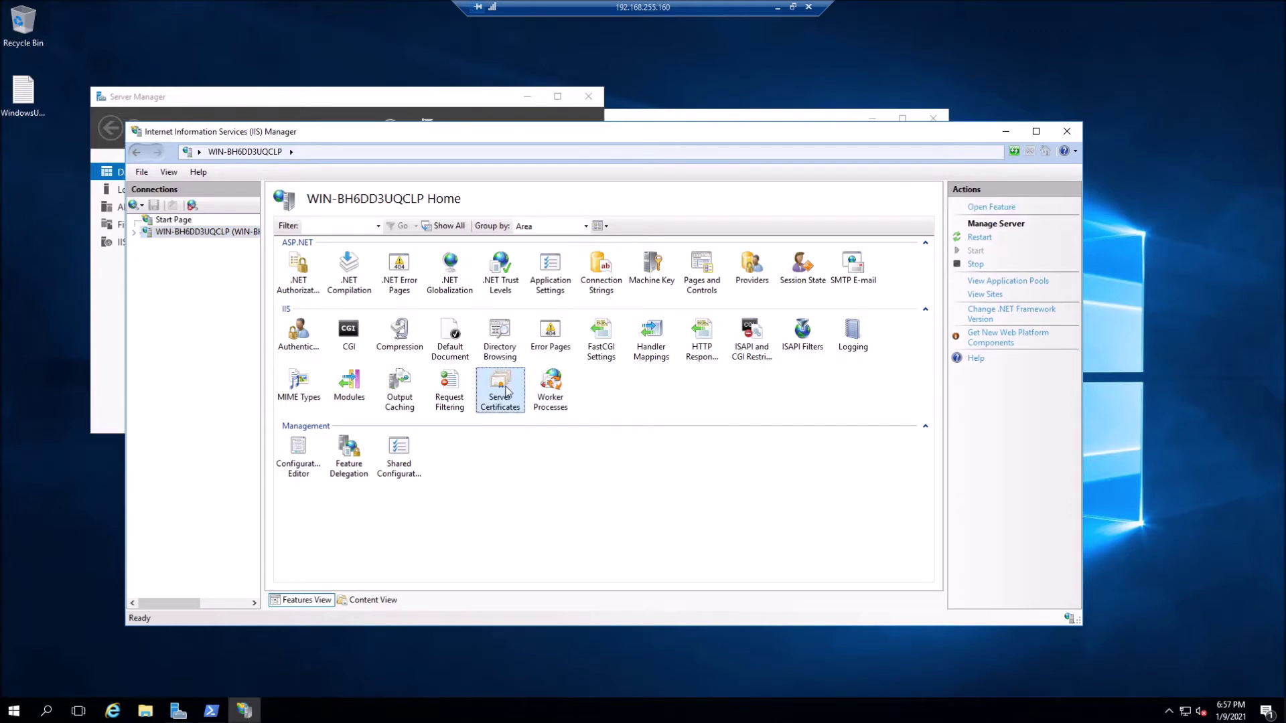
# - Create a self-signed server certificate with friendly name DAG in the Personal store
pyautogui.doubleClick(504, 392)
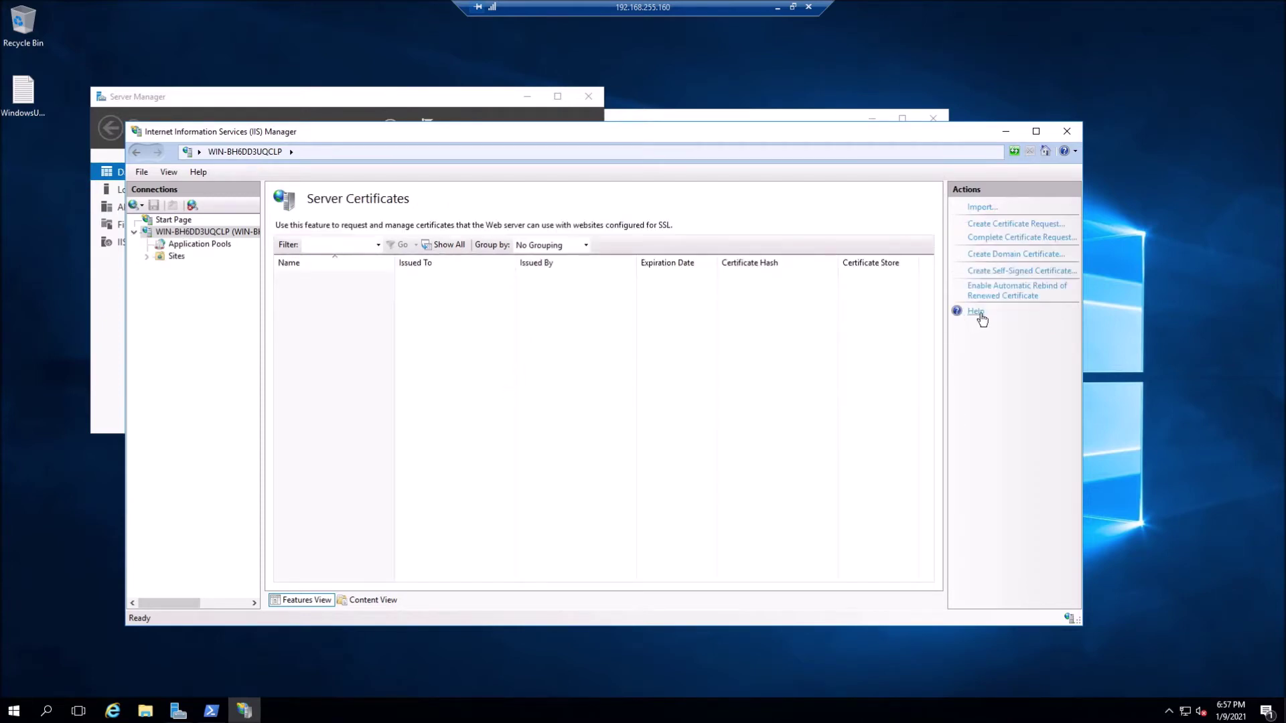
pyautogui.click(1007, 272)
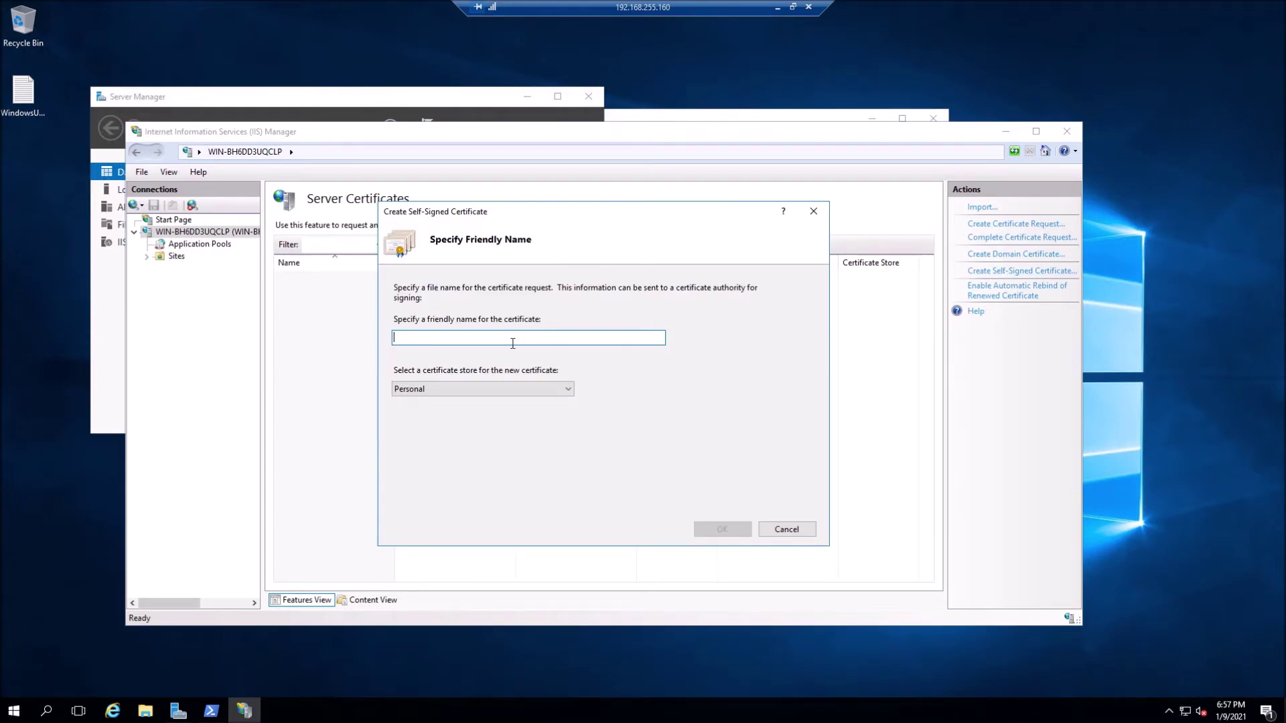
pyautogui.write('DAG')
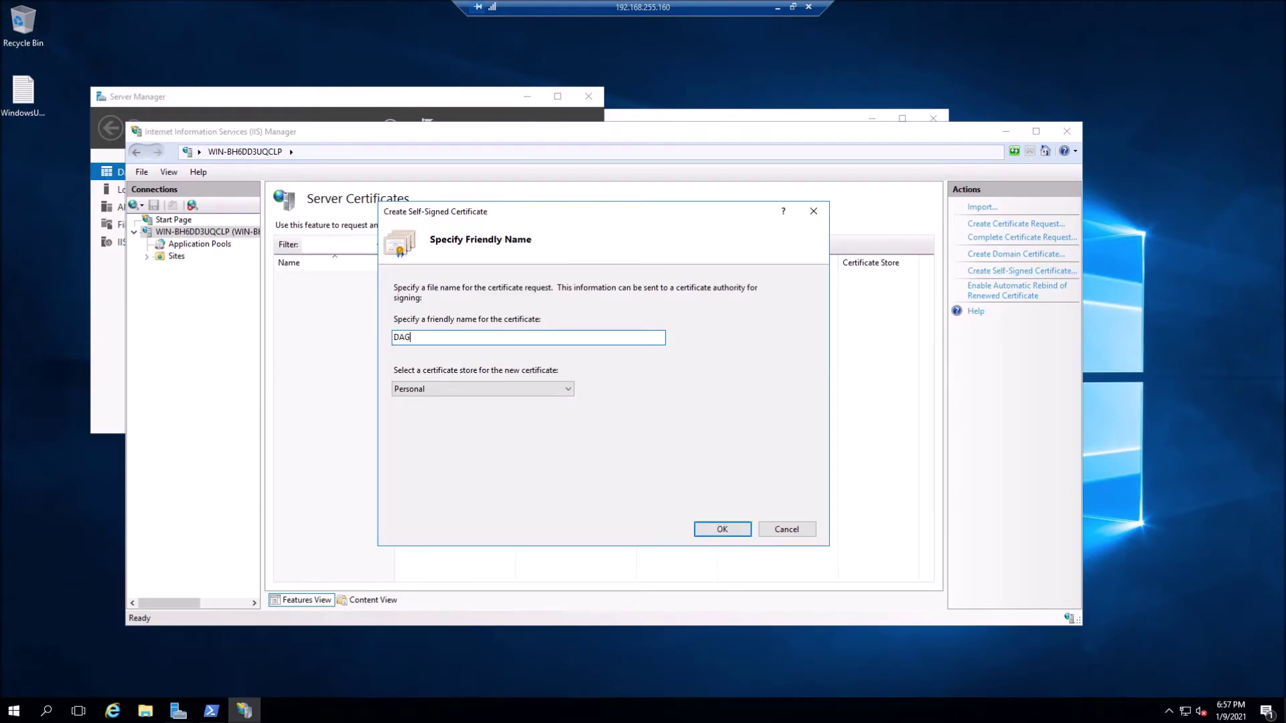
pyautogui.click(722, 536)
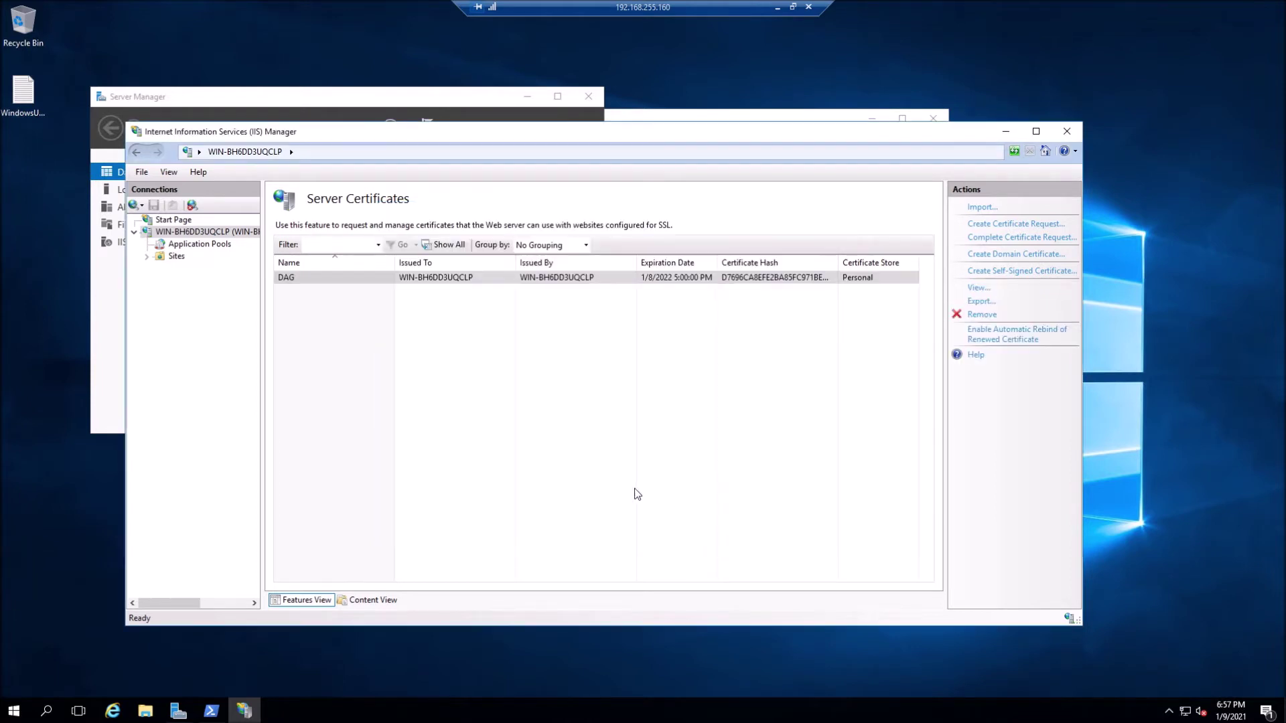
pyautogui.click(637, 495)
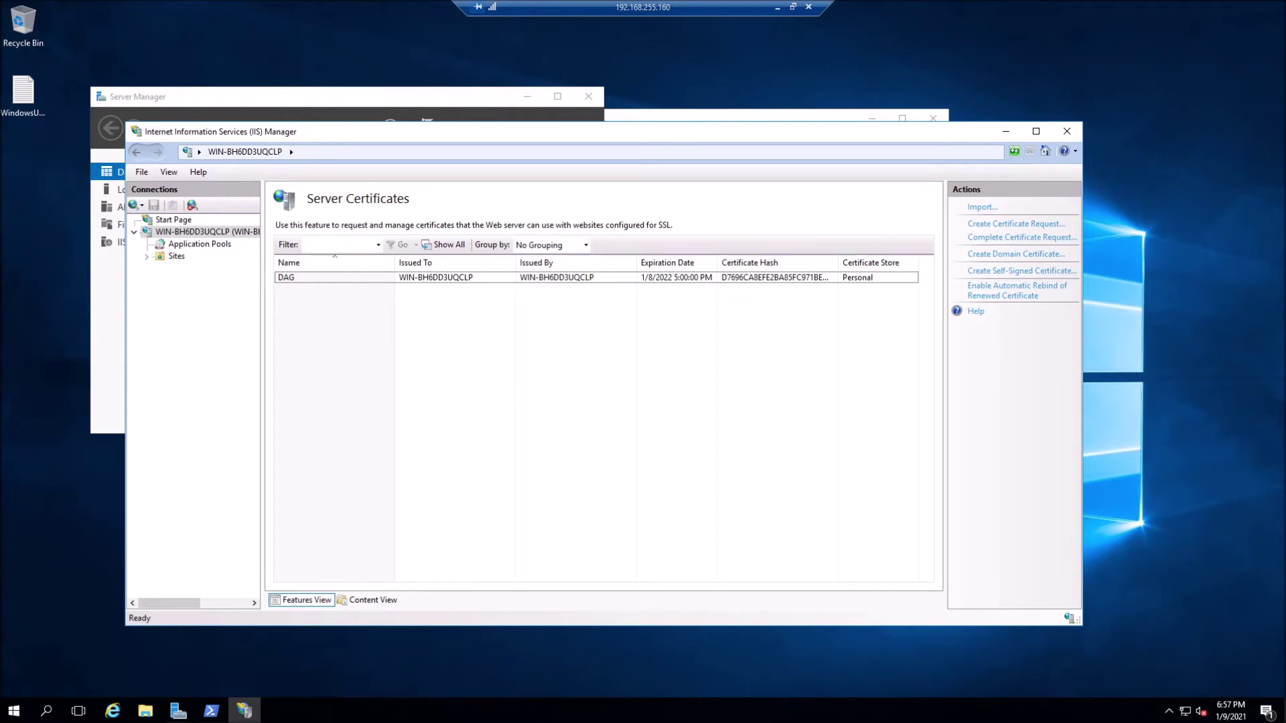
pyautogui.click(147, 255)
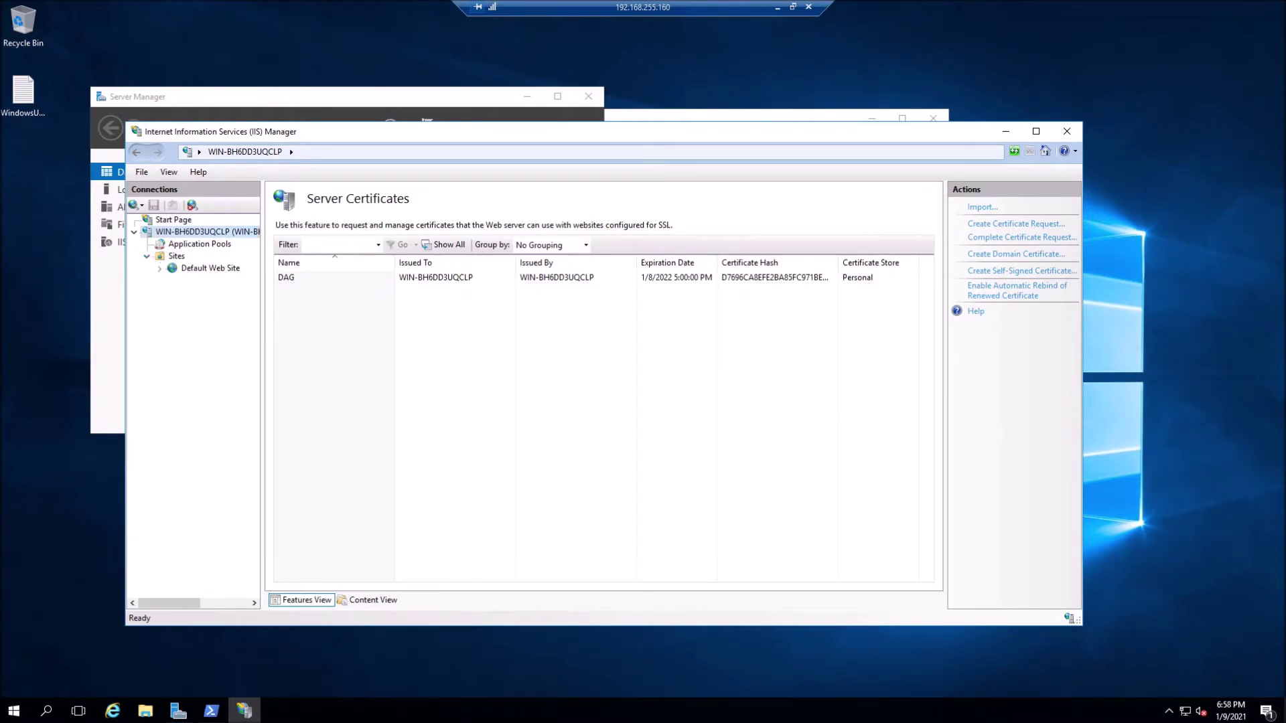
# - Bring up the Site Bindings of the Default Web Site
pyautogui.click(194, 269)
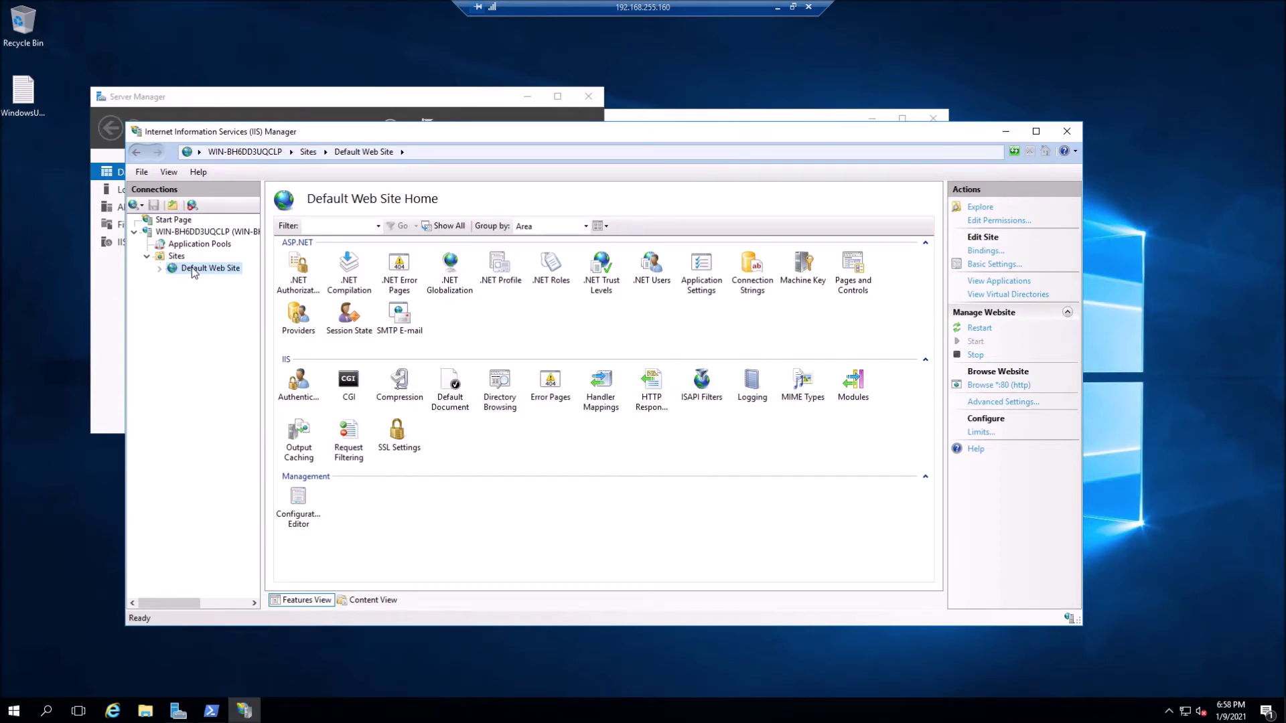
pyautogui.click(159, 269)
pyautogui.click(160, 269)
pyautogui.click(979, 251)
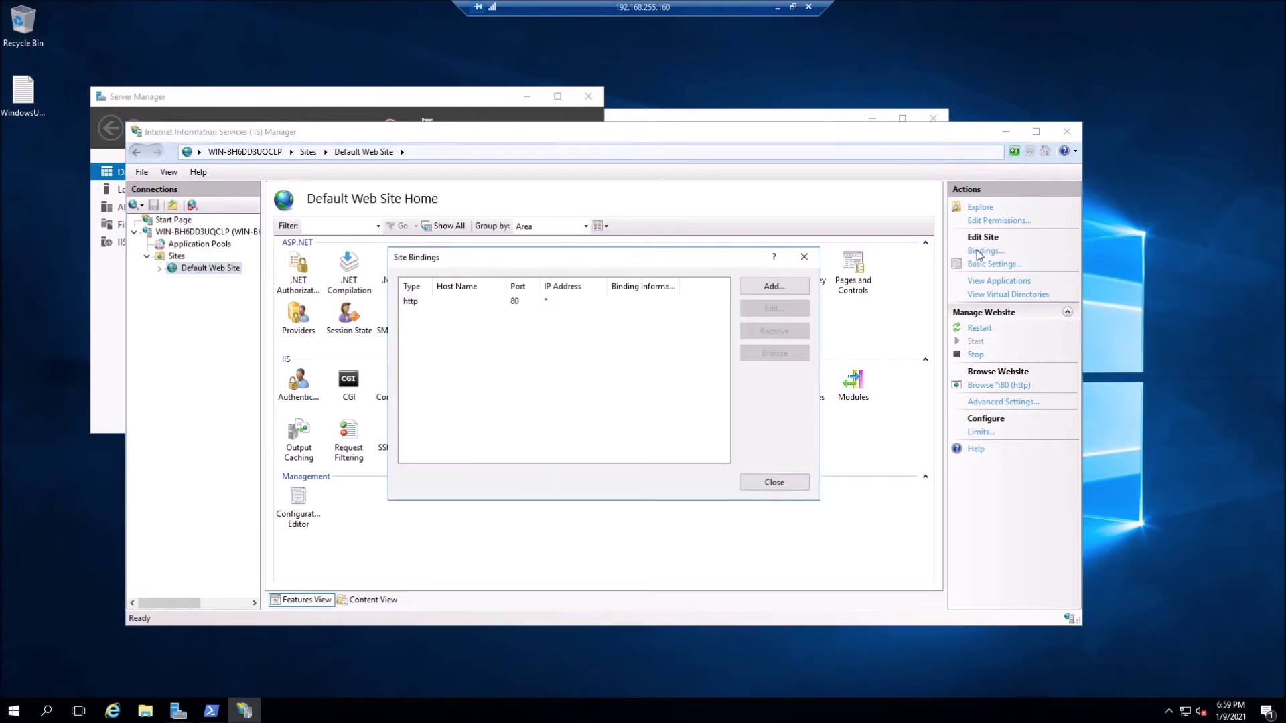
pyautogui.click(514, 302)
# - Add an https binding on port 443 using the DAG SSL certificate
pyautogui.click(774, 286)
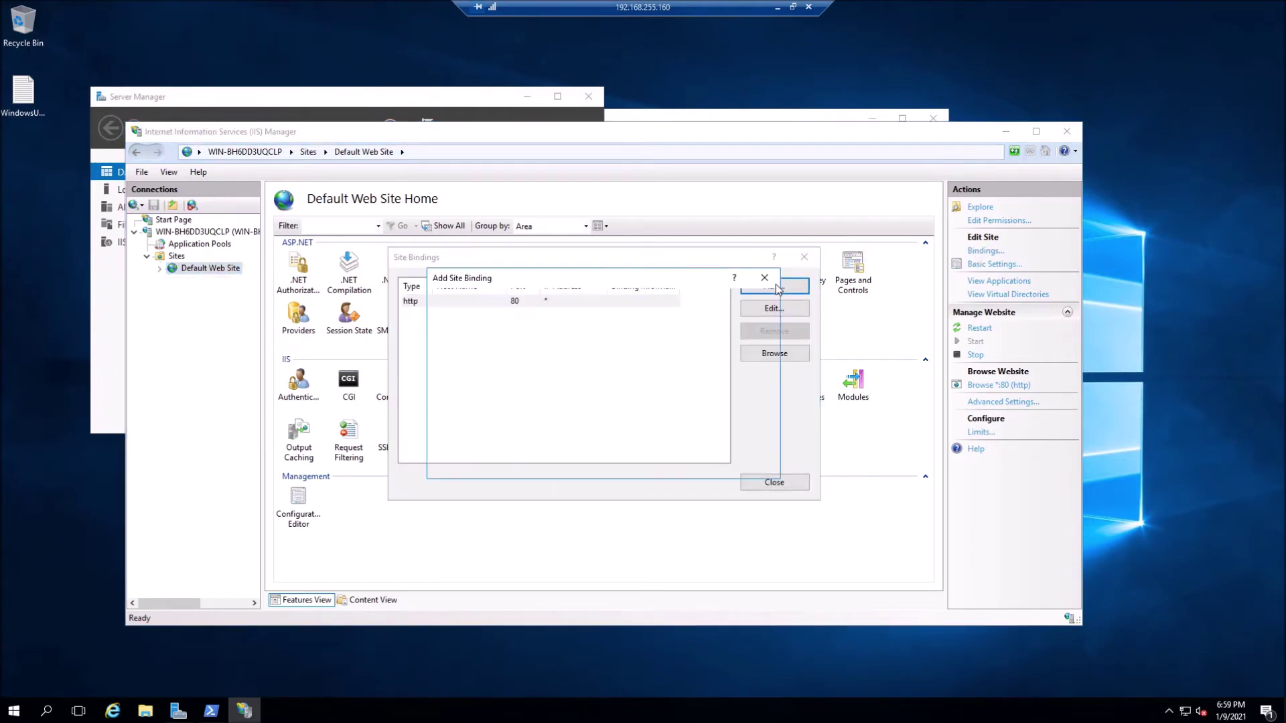
pyautogui.click(492, 320)
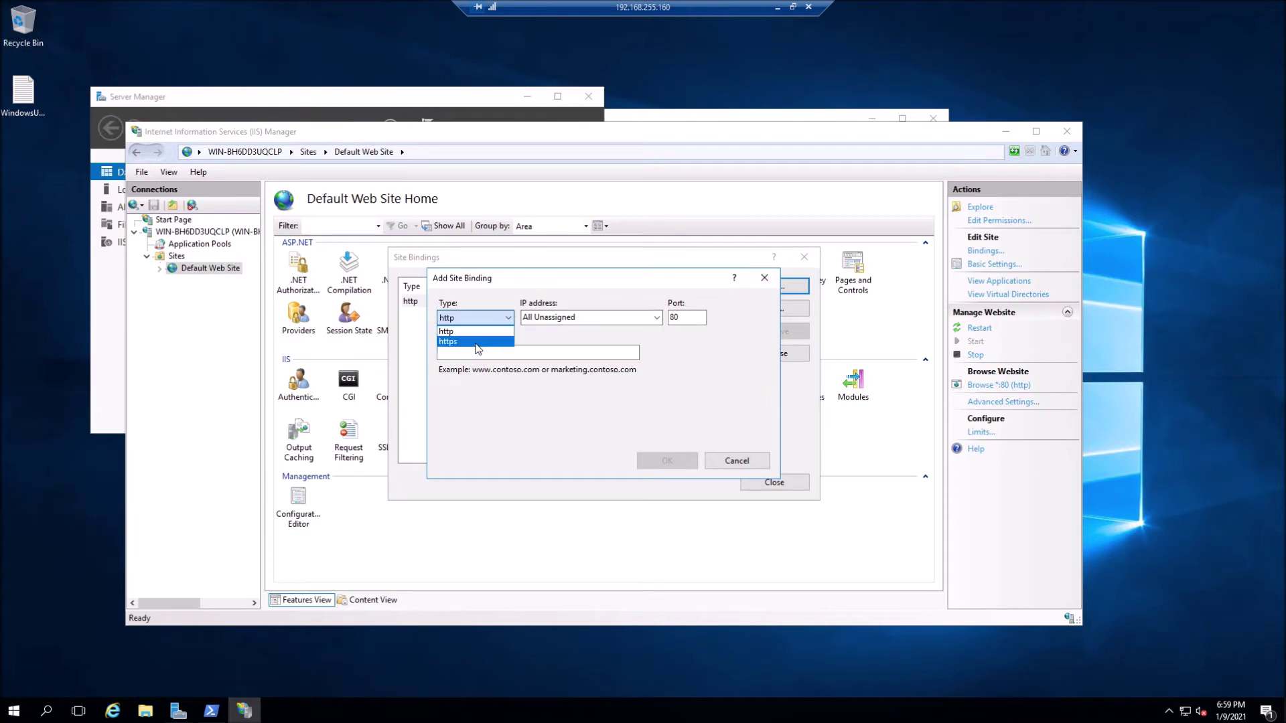
pyautogui.click(476, 348)
pyautogui.click(477, 355)
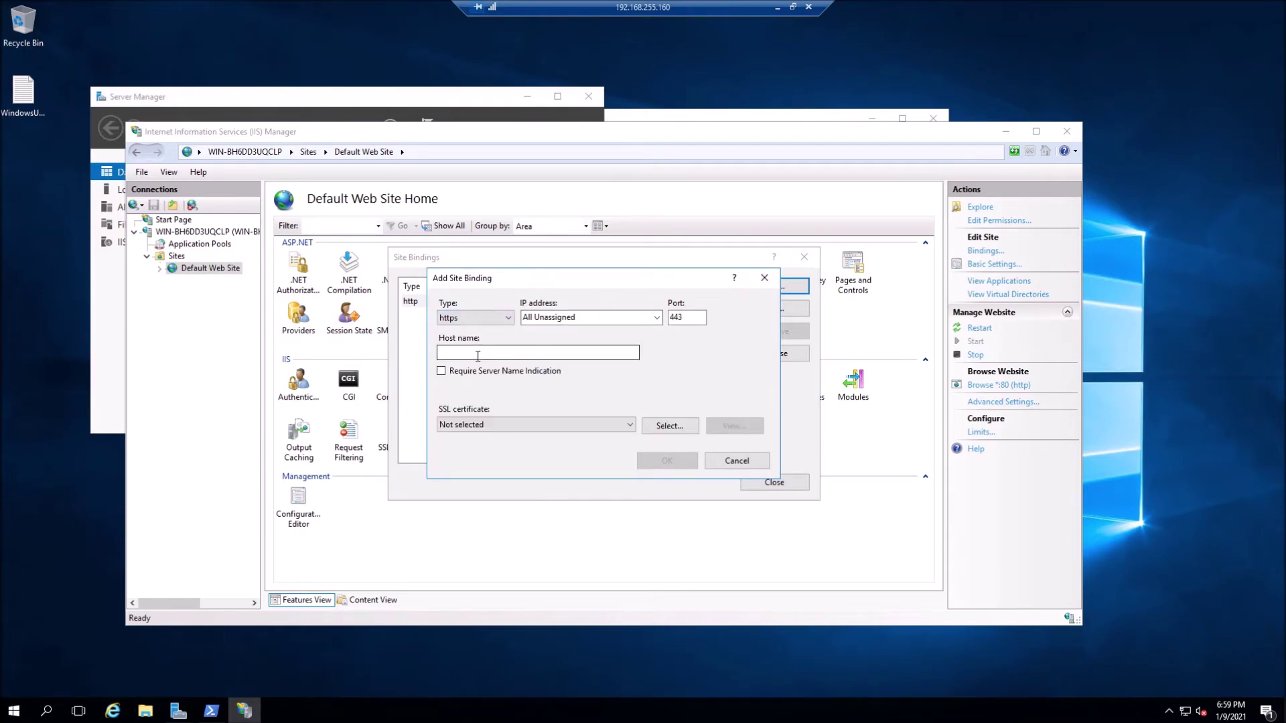
pyautogui.click(630, 428)
pyautogui.click(605, 448)
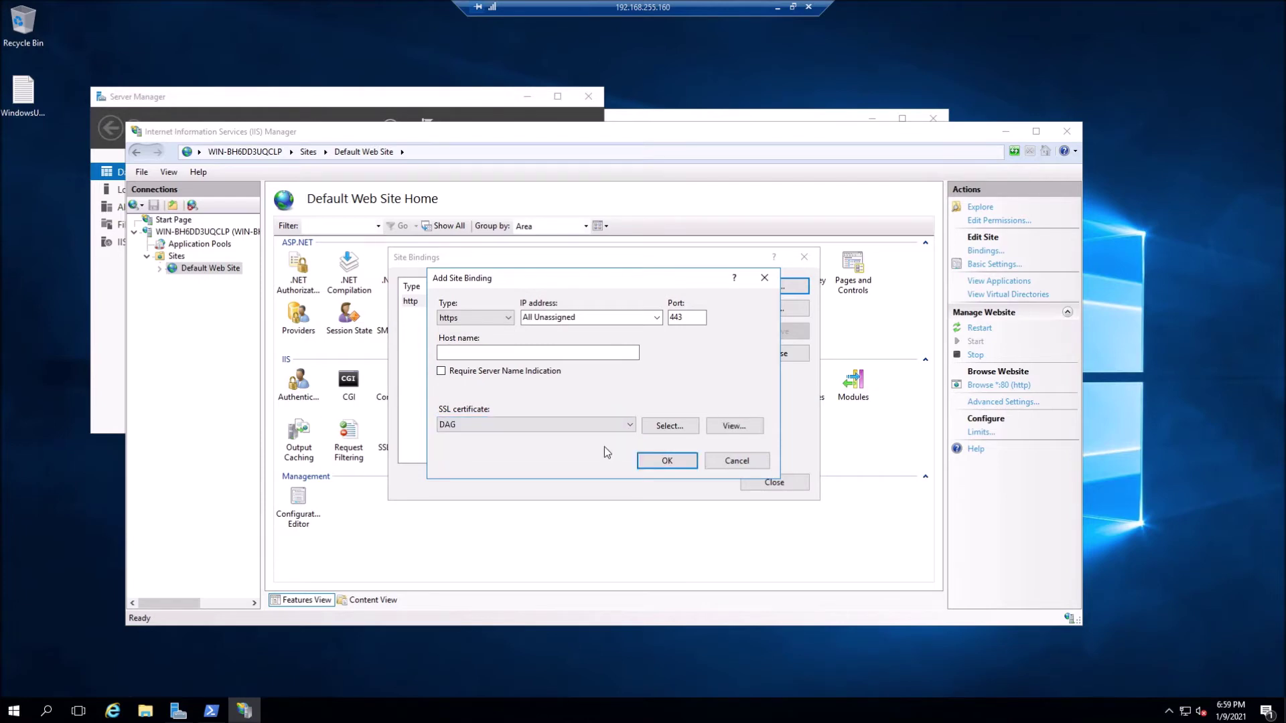
pyautogui.click(669, 461)
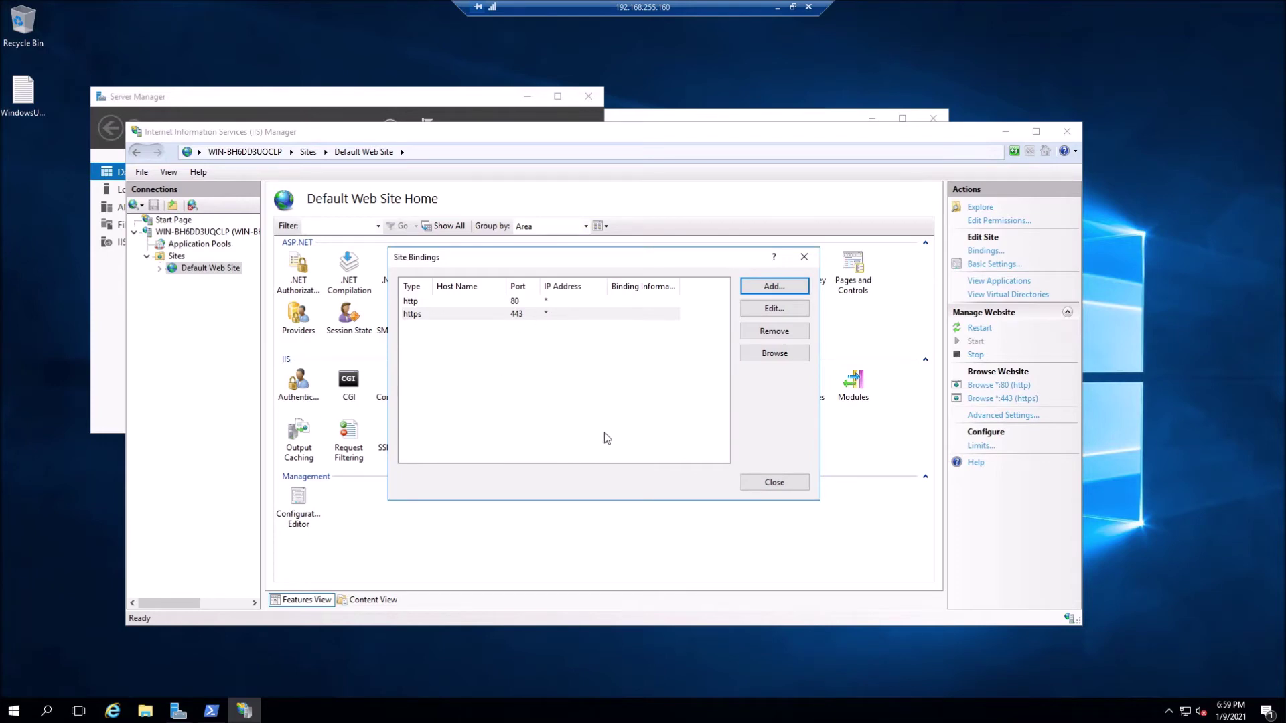
pyautogui.click(773, 481)
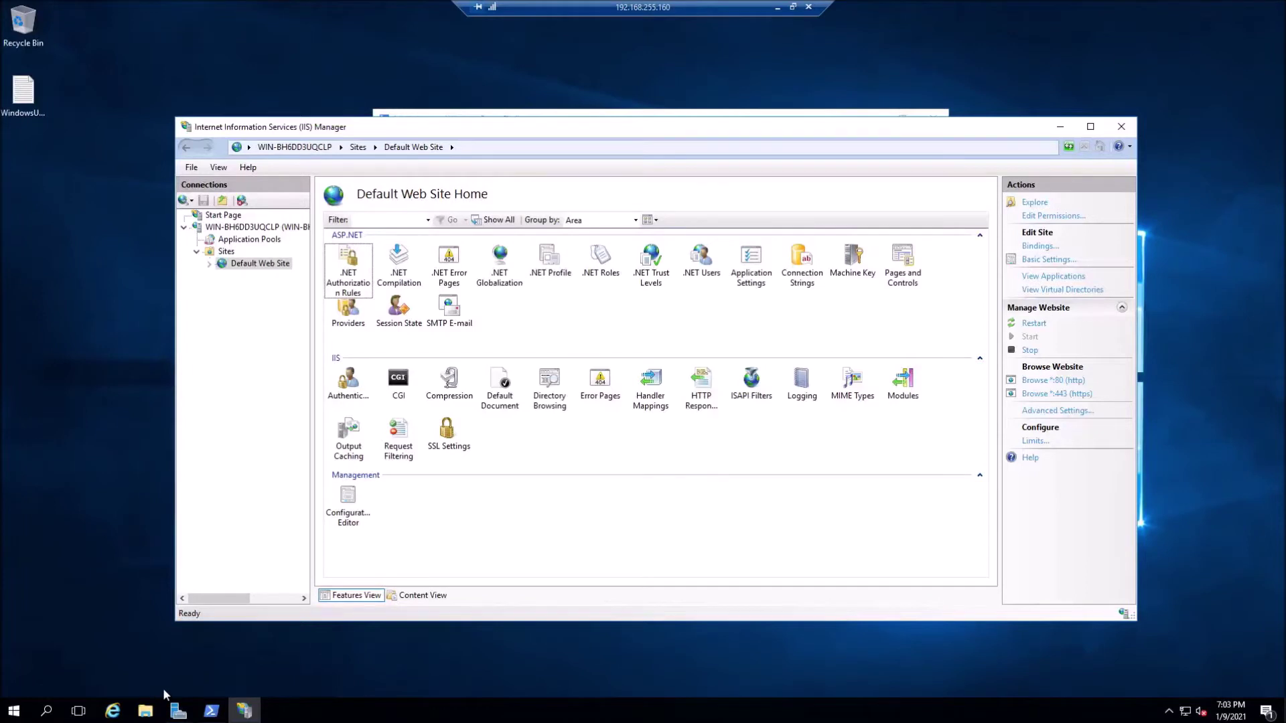
# - Launch DuoAccessGateway-1.5.11 from Downloads\DUO, install Visual C++ 2019, and agree to restart
pyautogui.click(145, 711)
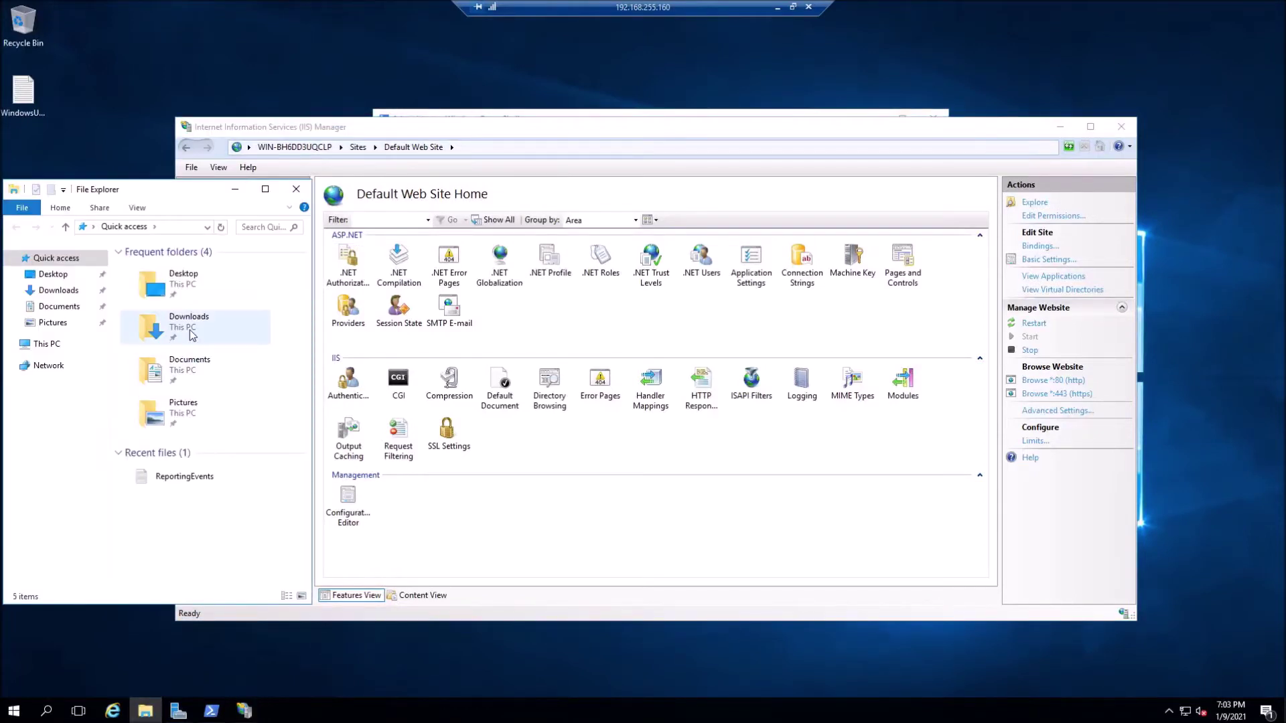
pyautogui.click(192, 335)
pyautogui.doubleClick(192, 335)
pyautogui.doubleClick(154, 263)
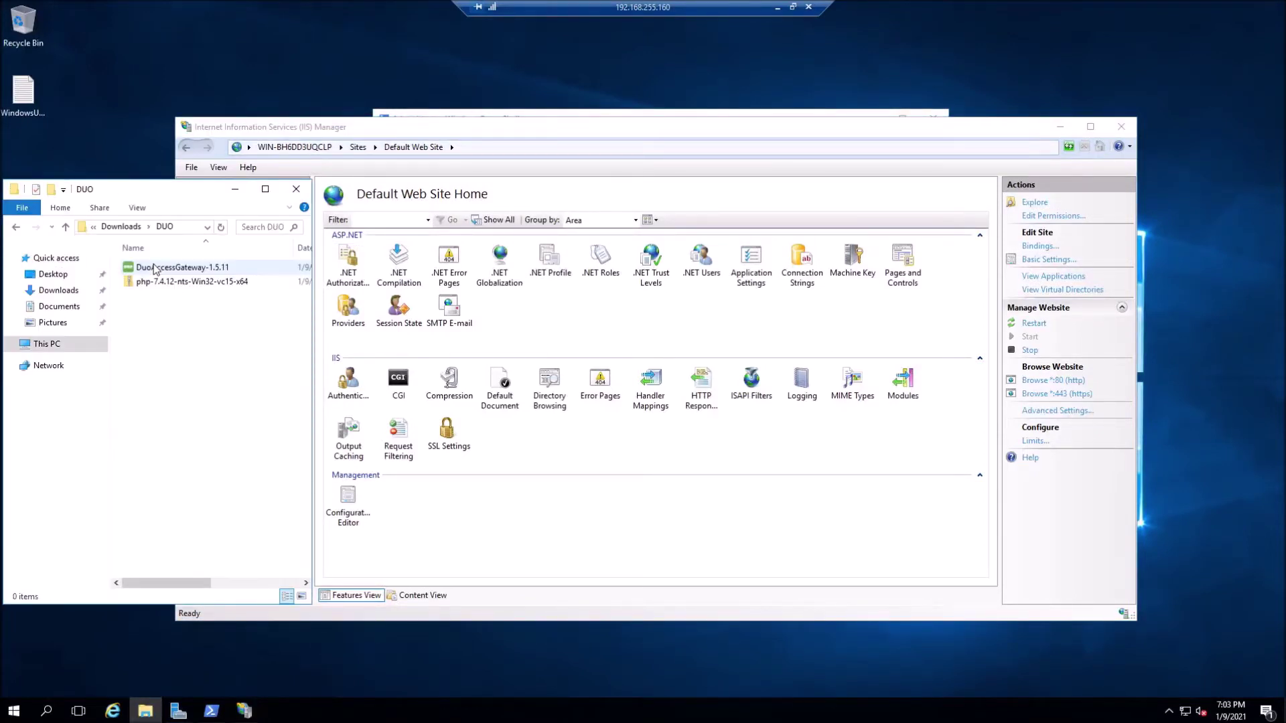
pyautogui.doubleClick(201, 267)
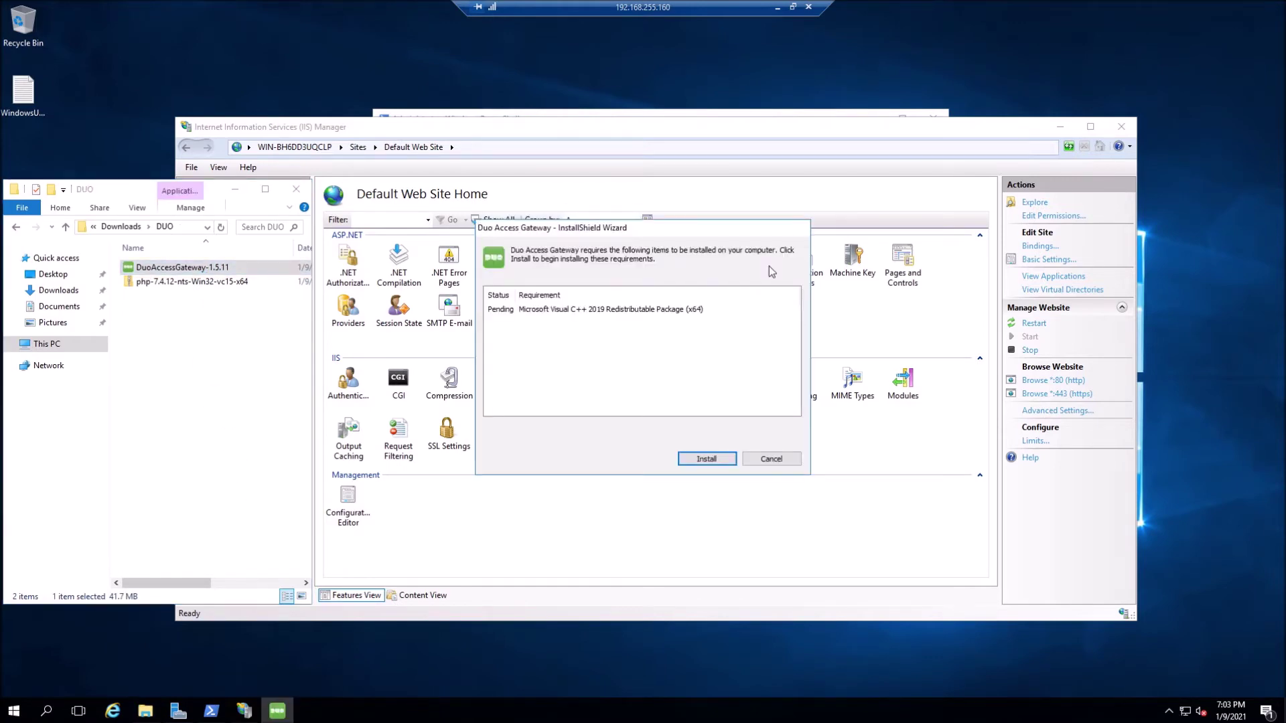
pyautogui.click(694, 461)
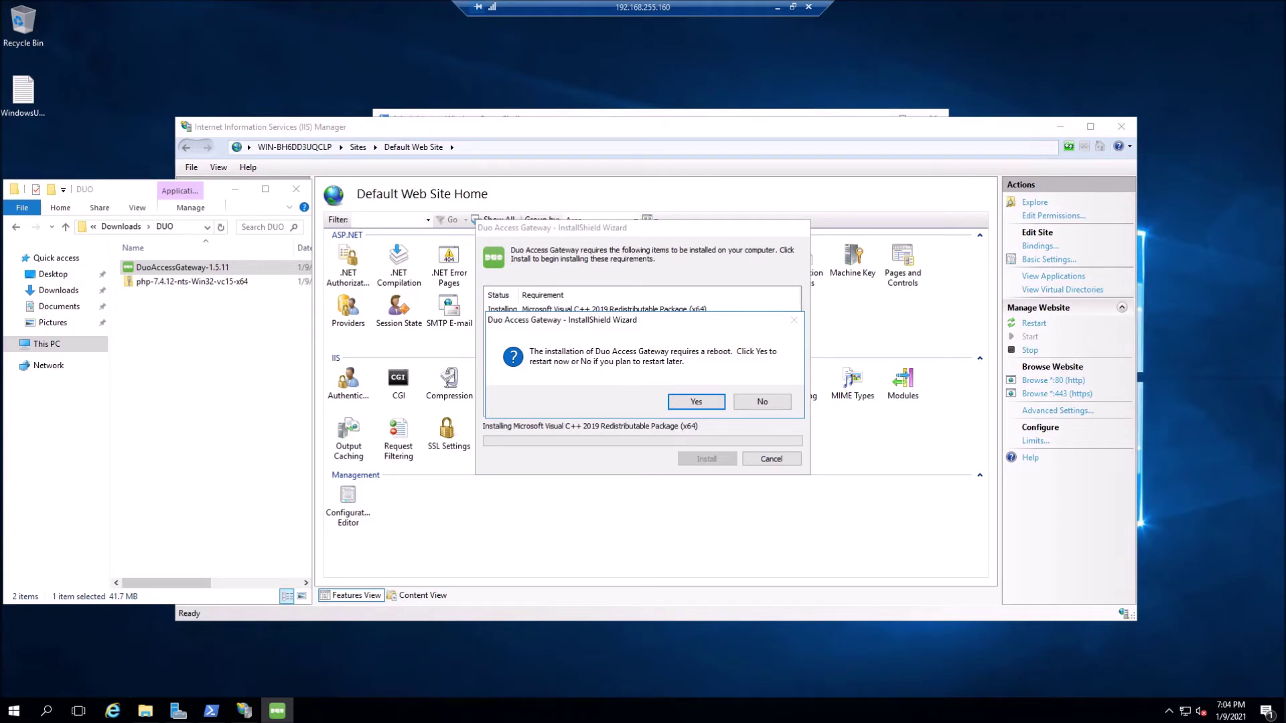
pyautogui.click(695, 401)
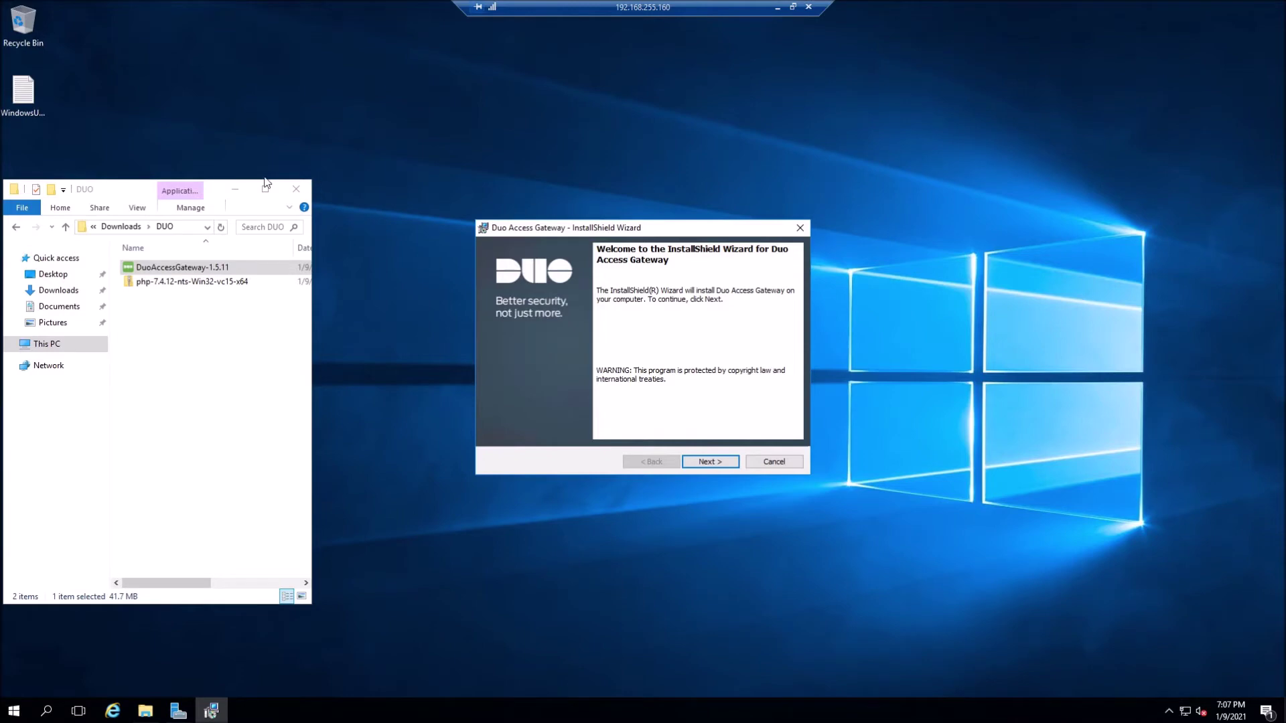
# - Close the DUO folder and supply the php-7.4.12-nts-Win32-vc15-x64 zip from Downloads\DUO to the installer
pyautogui.click(296, 188)
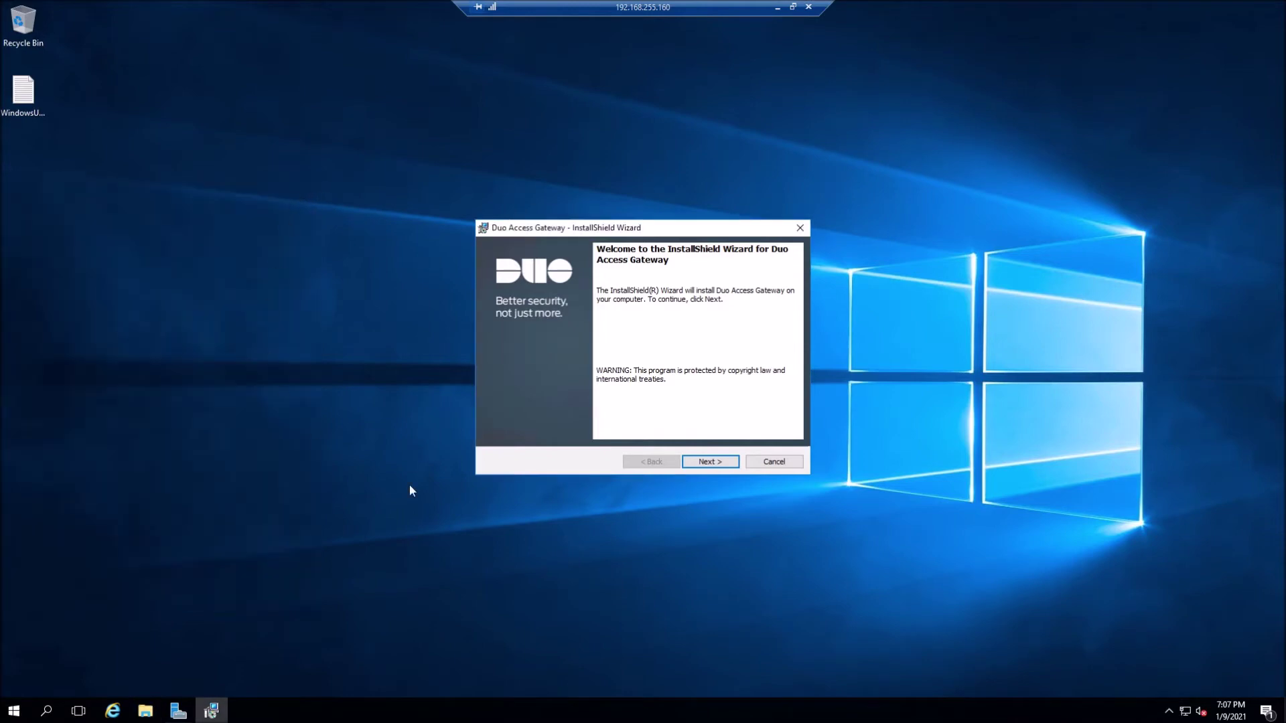
pyautogui.click(708, 465)
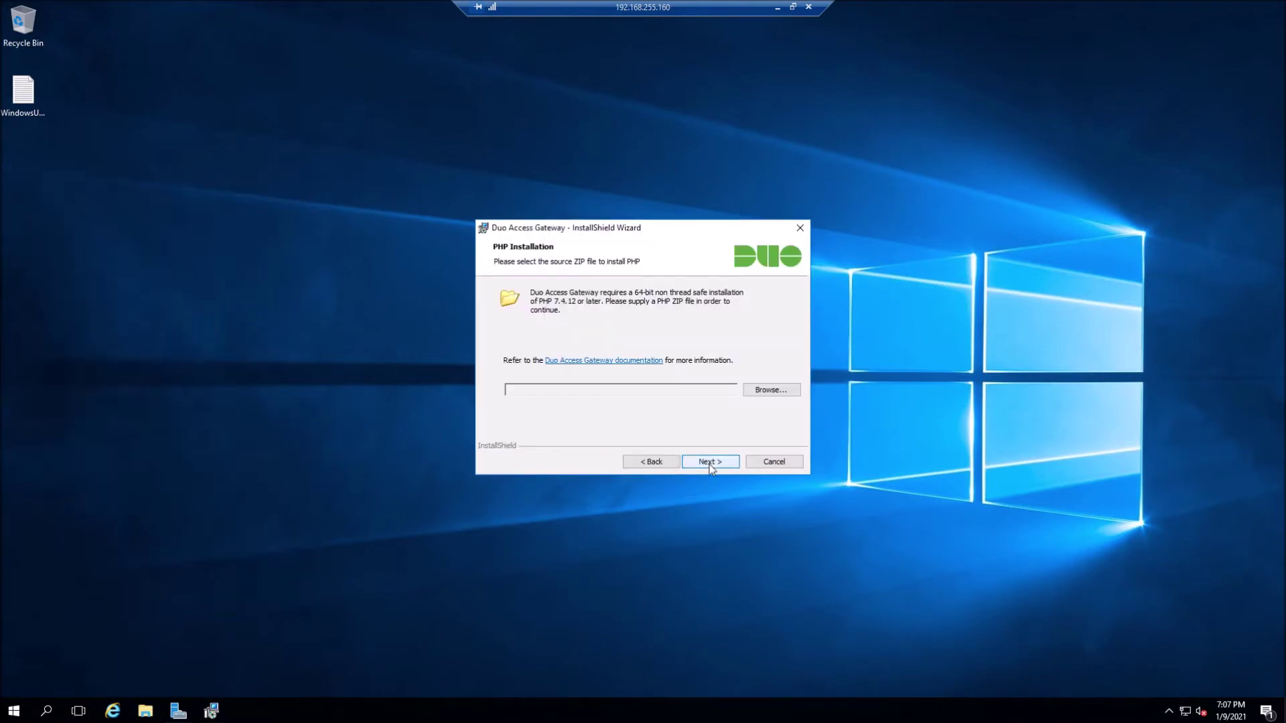
pyautogui.click(775, 391)
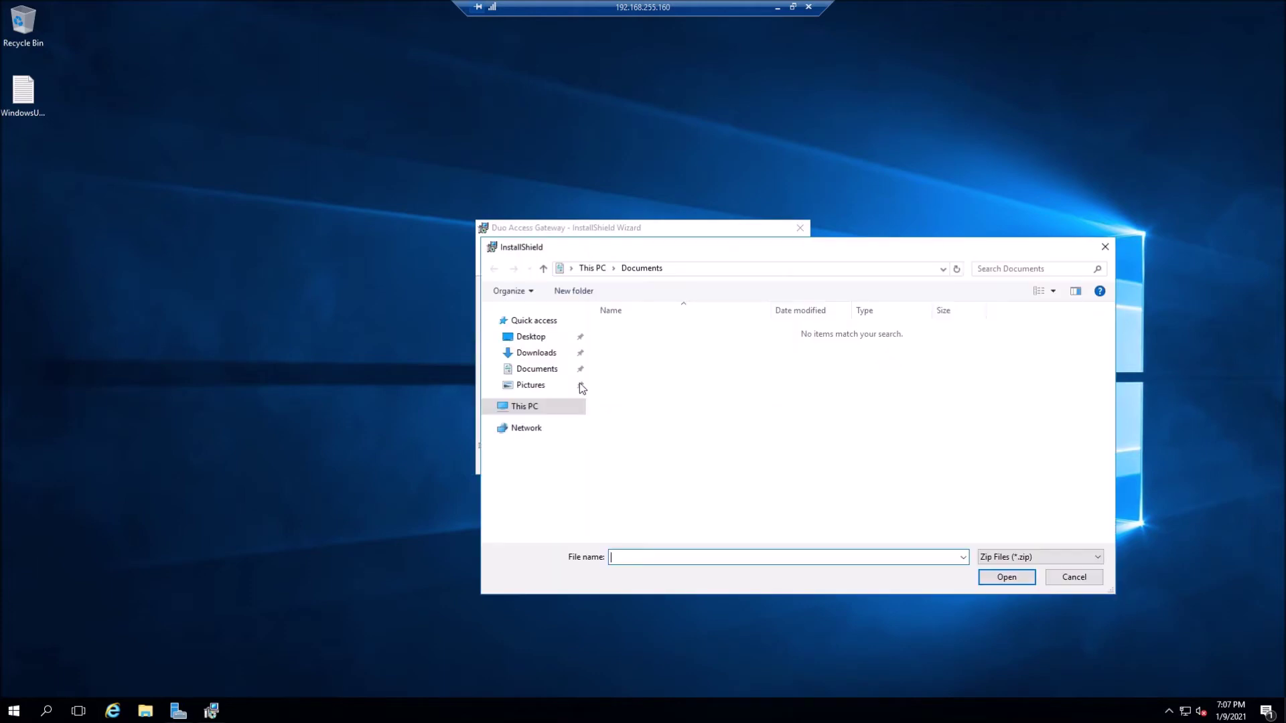
pyautogui.click(563, 356)
pyautogui.doubleClick(620, 333)
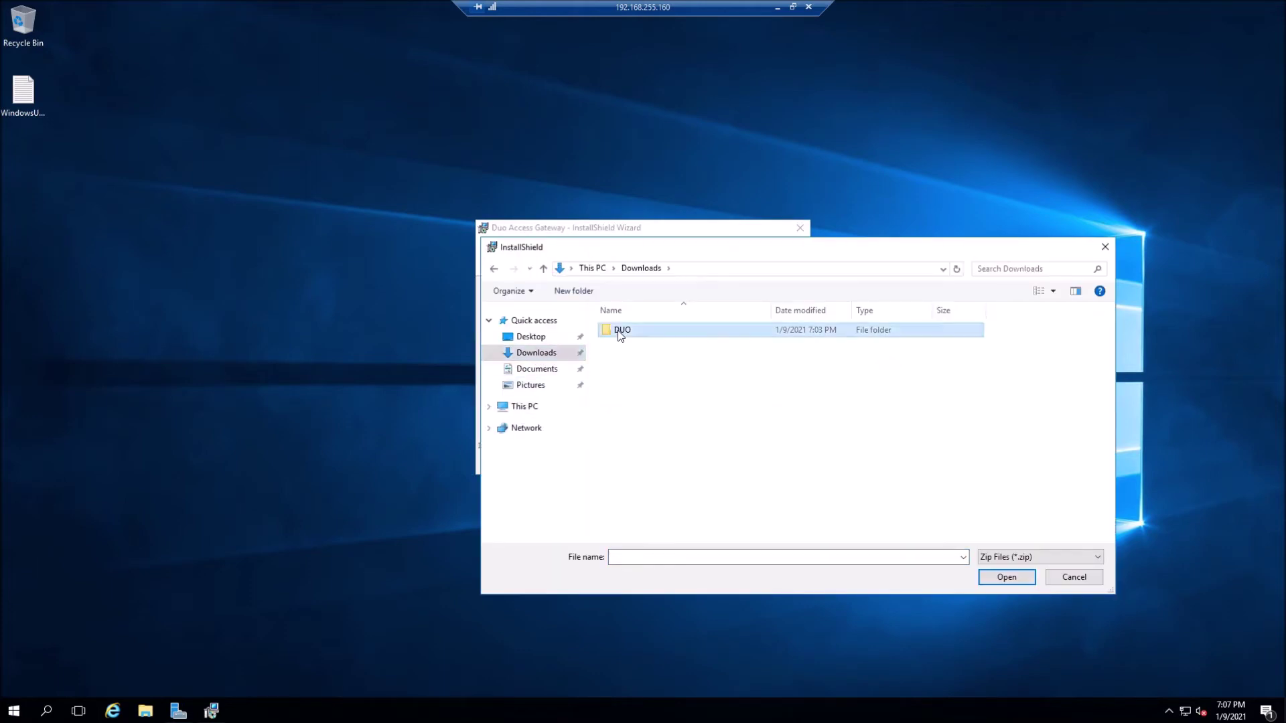
pyautogui.click(618, 333)
pyautogui.doubleClick(619, 332)
pyautogui.click(694, 461)
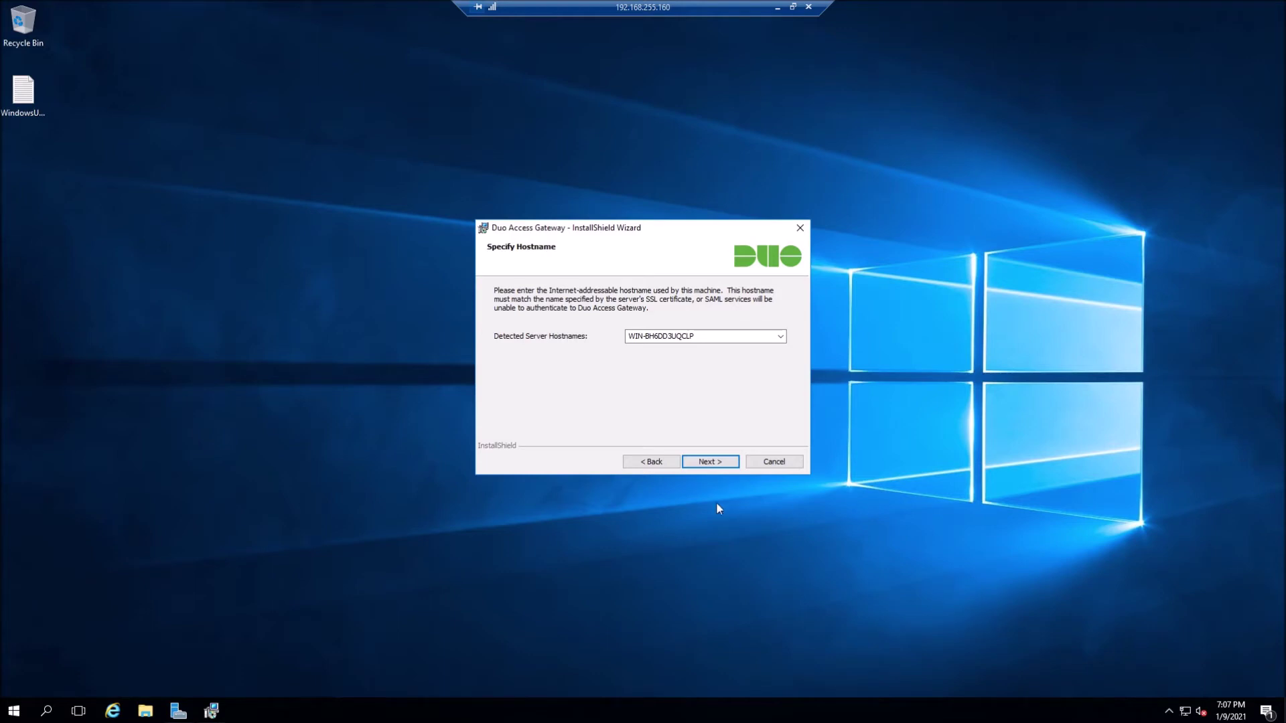
# - Keep the detected hostname and no extra console IPs, install Duo Access Gateway, and finish
pyautogui.click(709, 462)
pyautogui.click(708, 462)
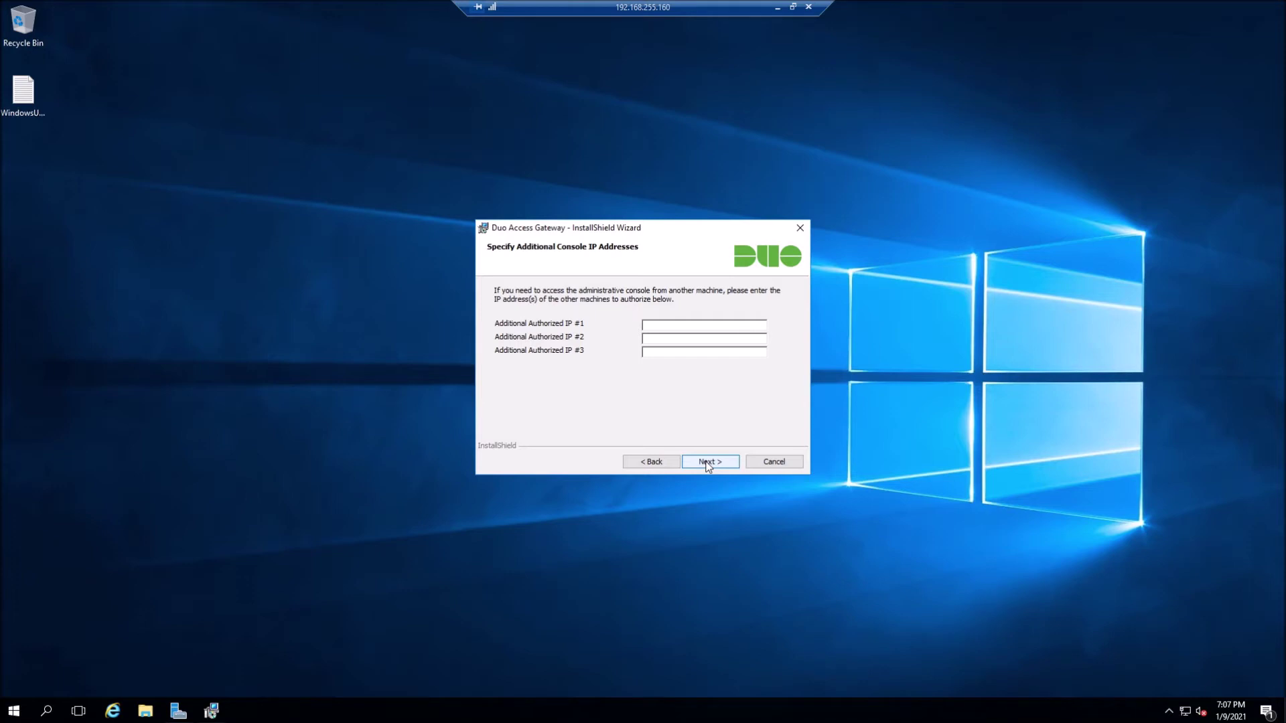
pyautogui.click(708, 462)
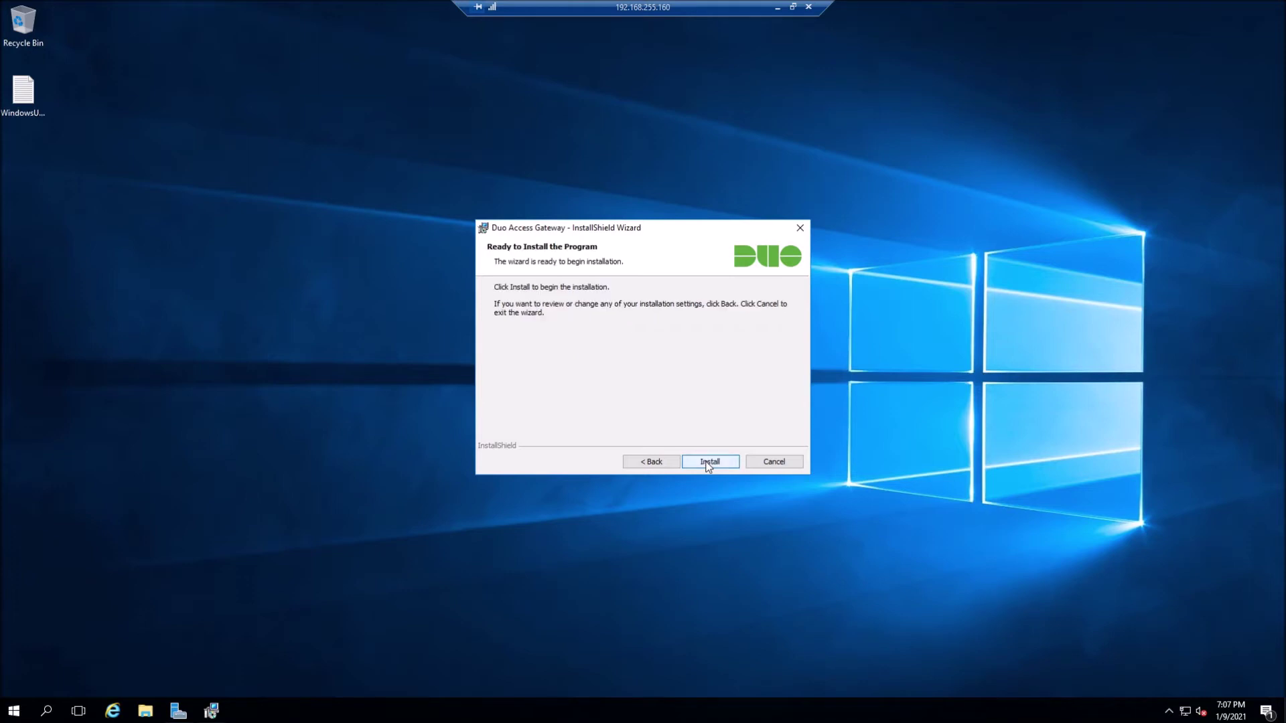
pyautogui.click(707, 462)
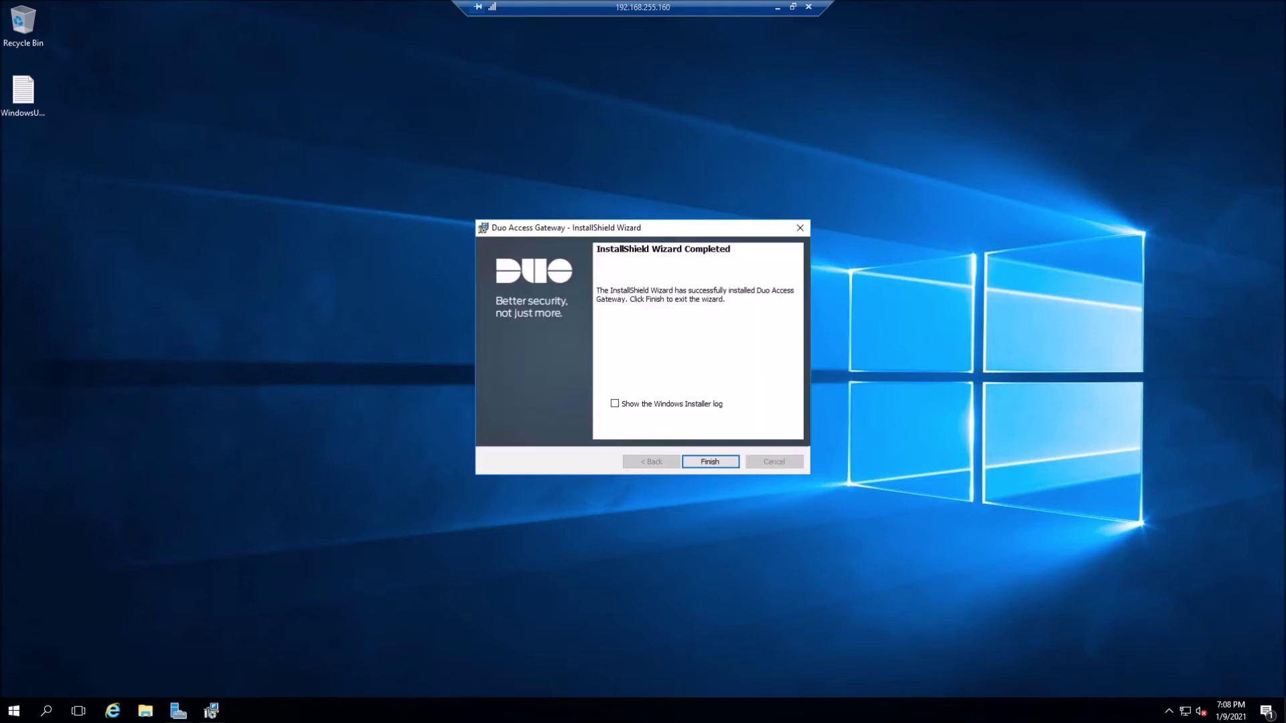
pyautogui.click(708, 463)
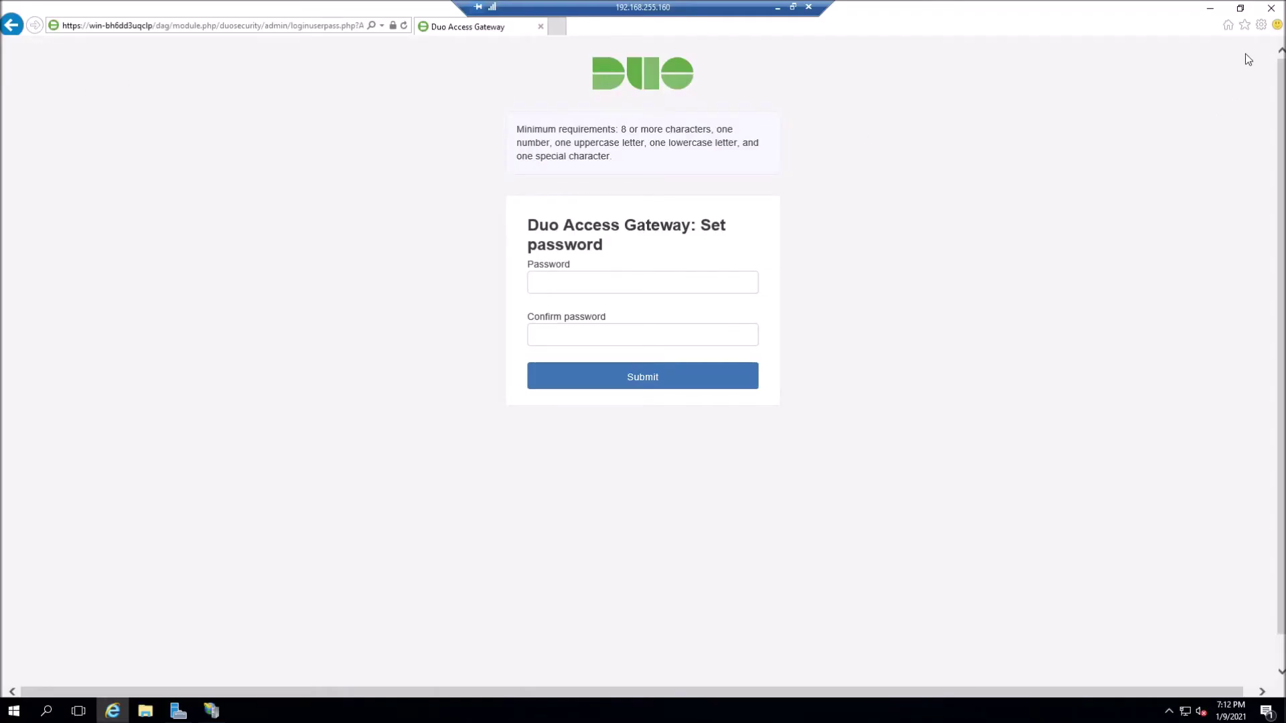
pyautogui.click(1260, 27)
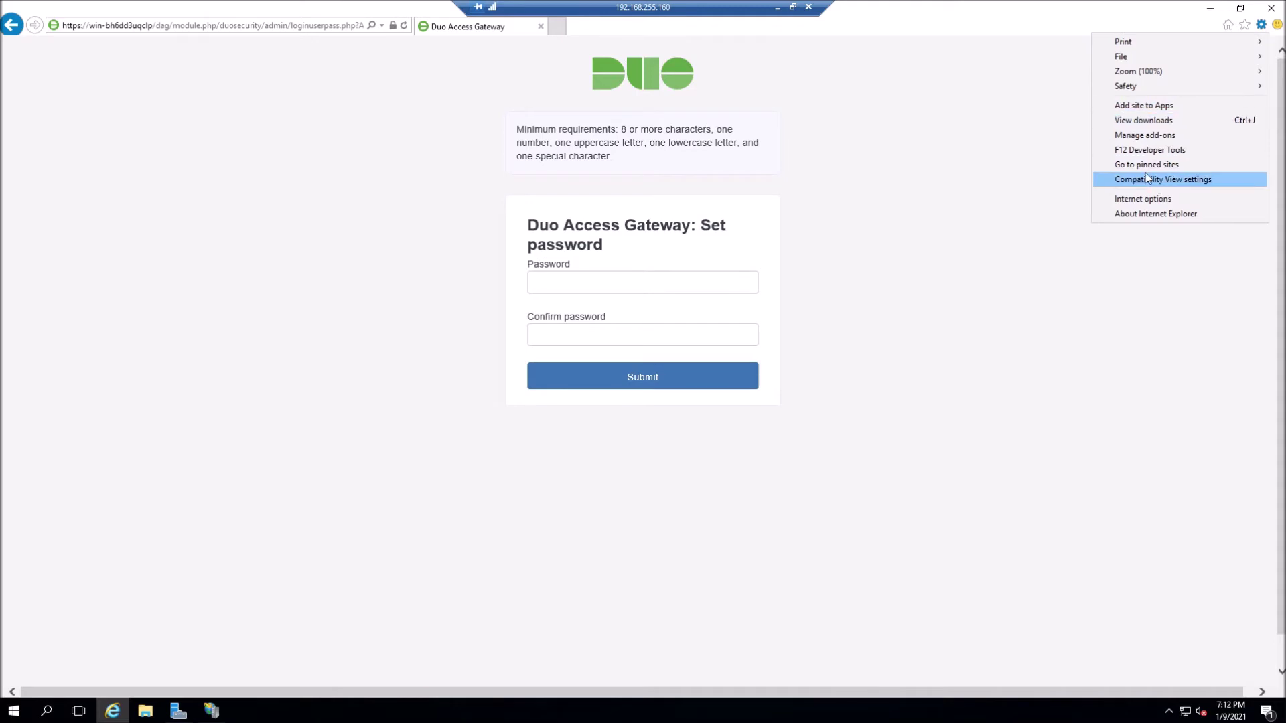
pyautogui.click(1144, 199)
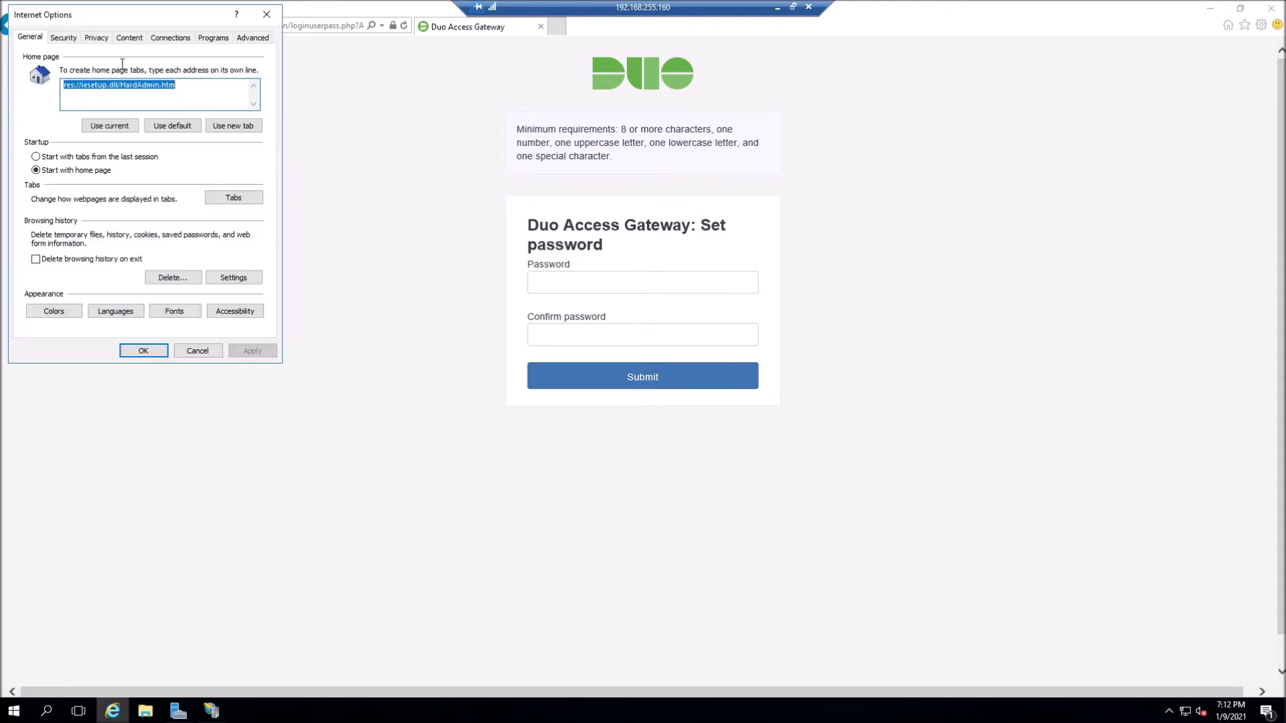
pyautogui.click(64, 39)
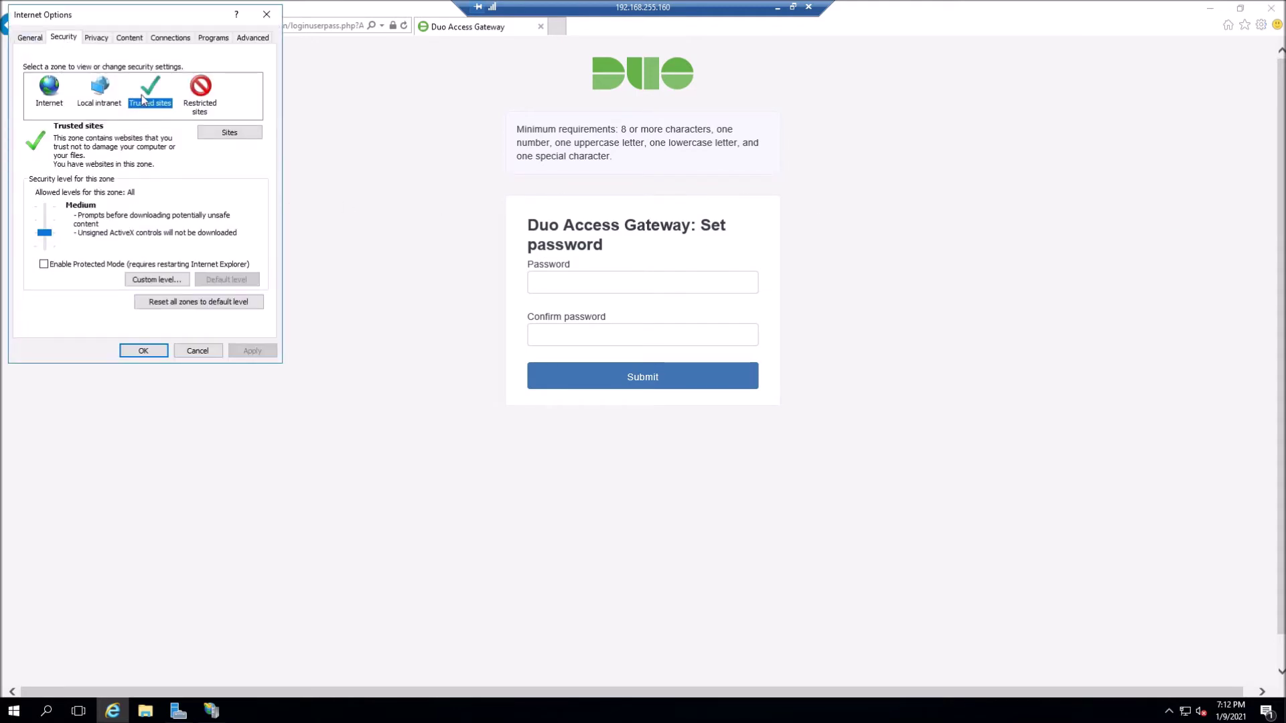
pyautogui.click(229, 134)
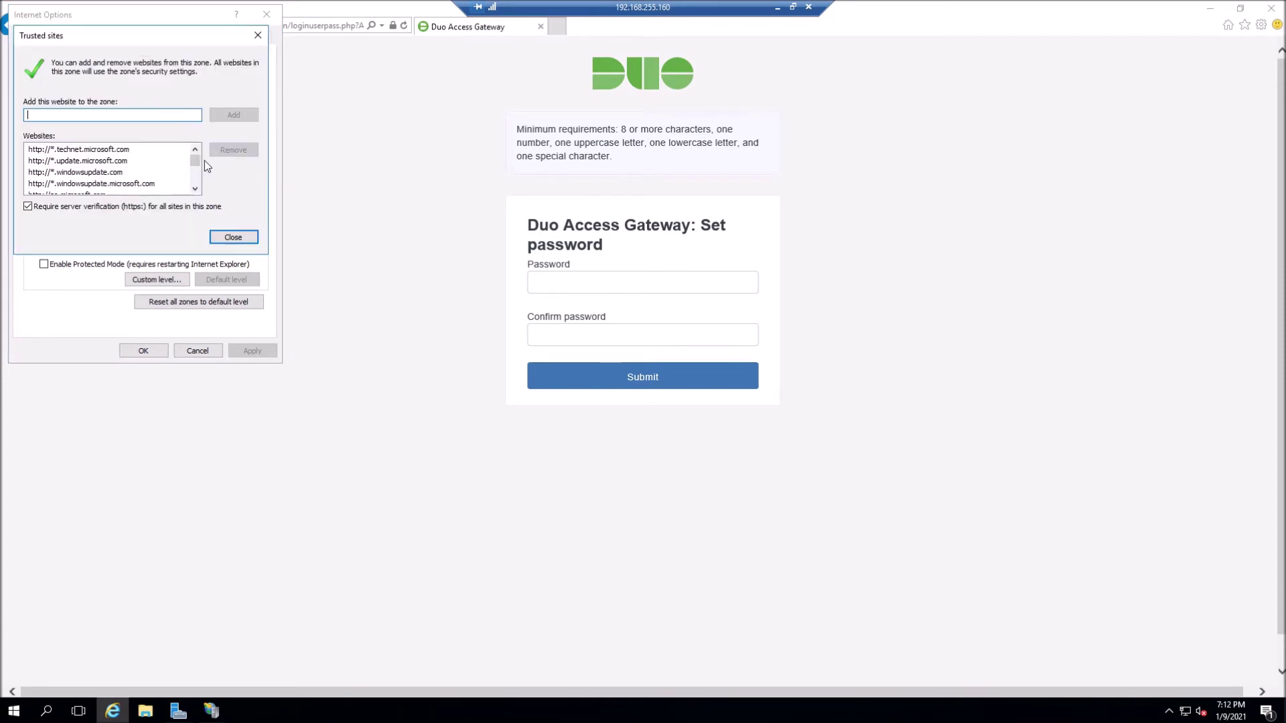
pyautogui.moveTo(194, 157); pyautogui.dragTo(195, 191)
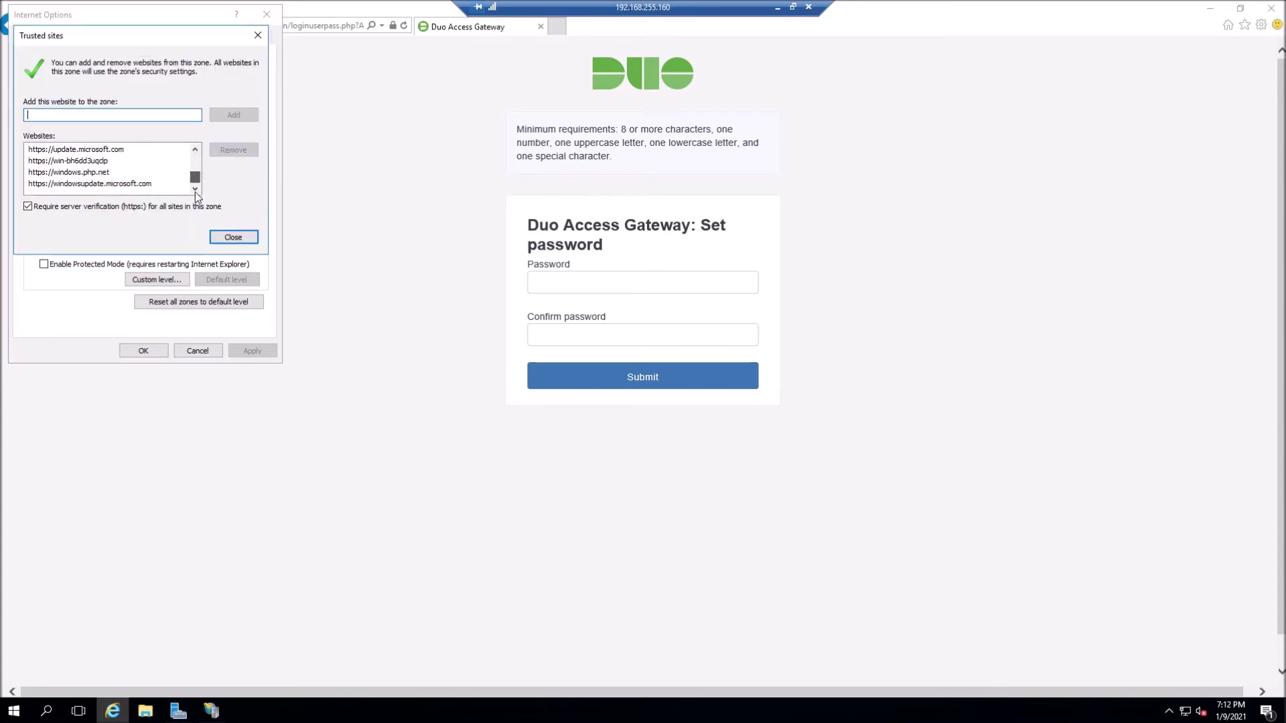
pyautogui.click(89, 162)
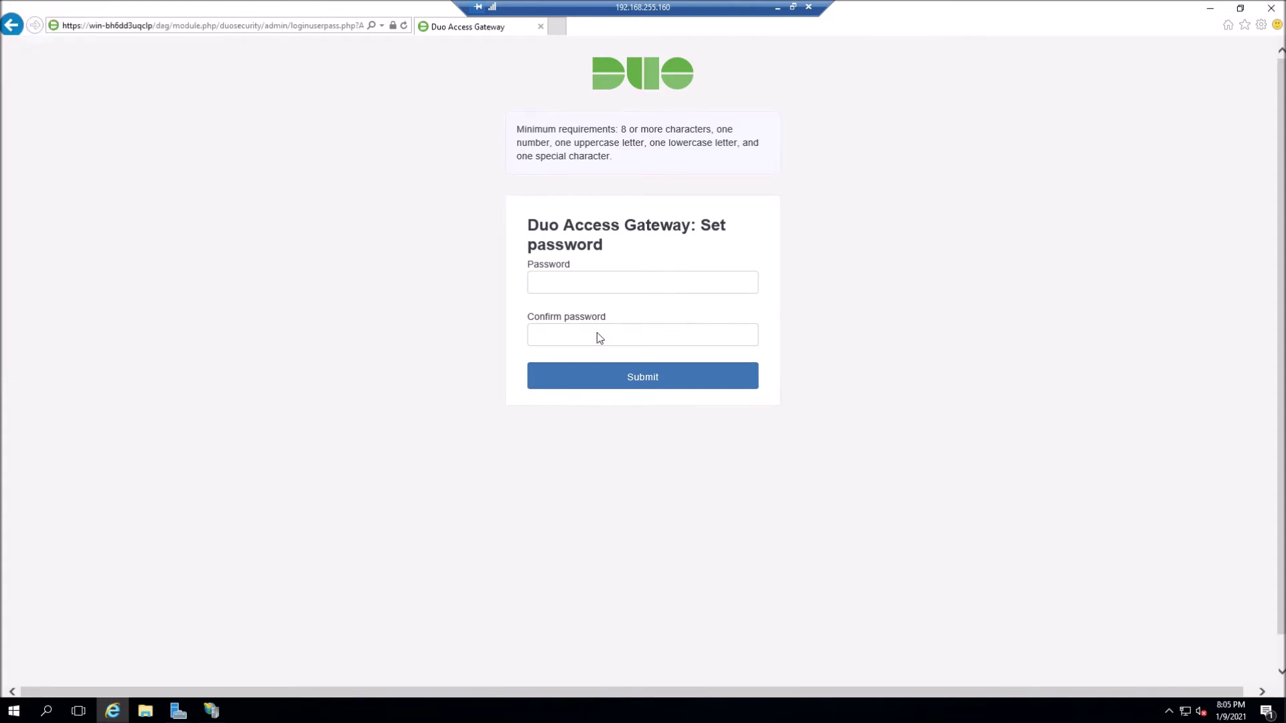
# - Enter and confirm the new admin password, then submit it to reach the Settings page
pyautogui.click(570, 278)
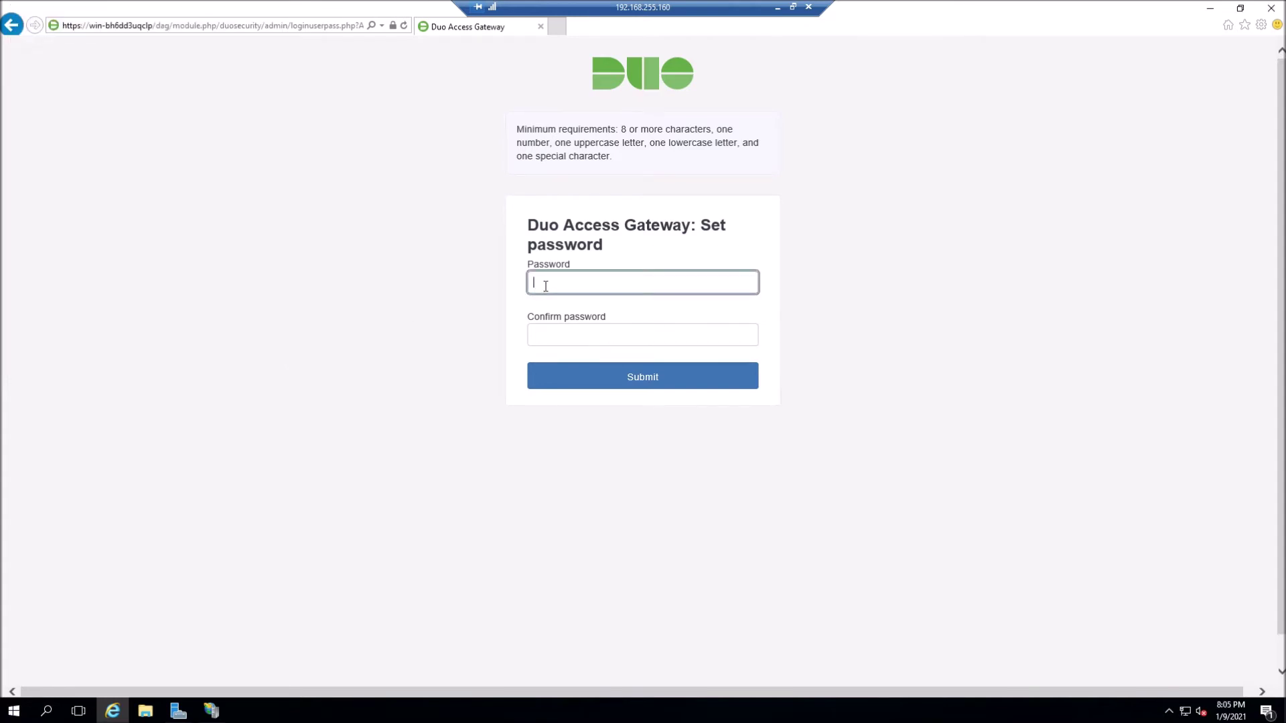
pyautogui.write('••••••••••')
pyautogui.press('Tab')
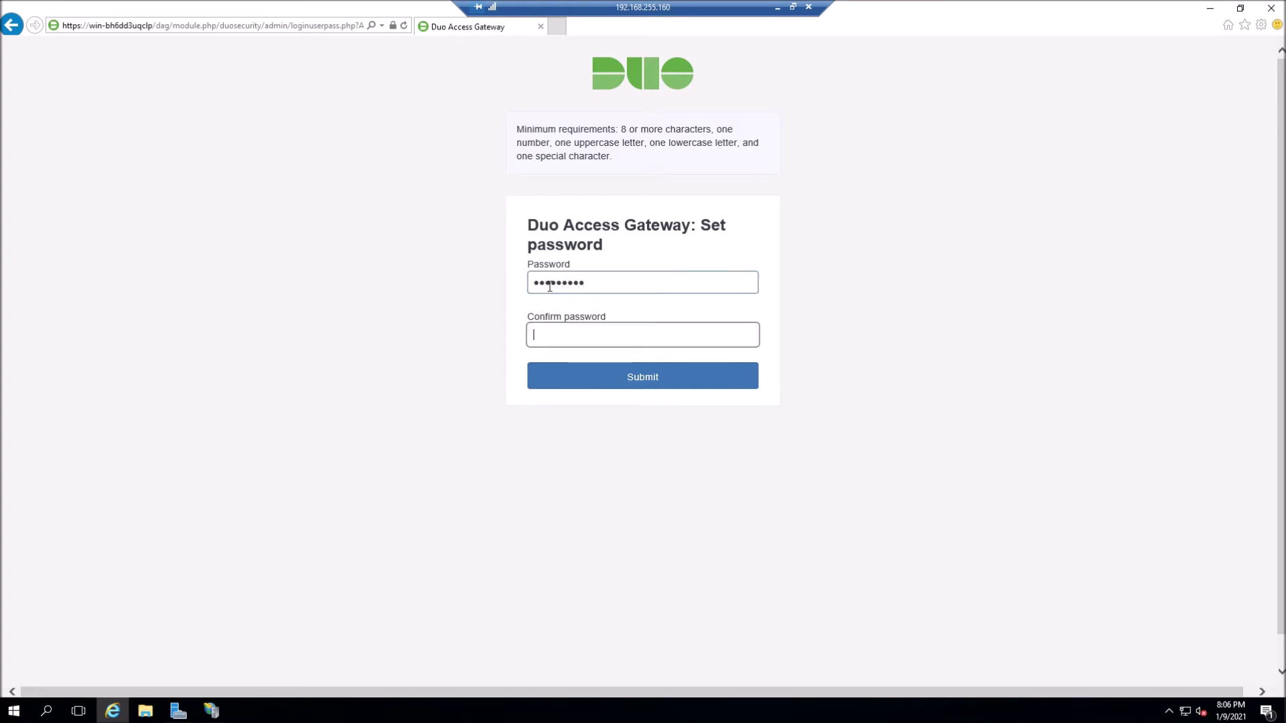
pyautogui.write('••••••••••')
pyautogui.click(641, 370)
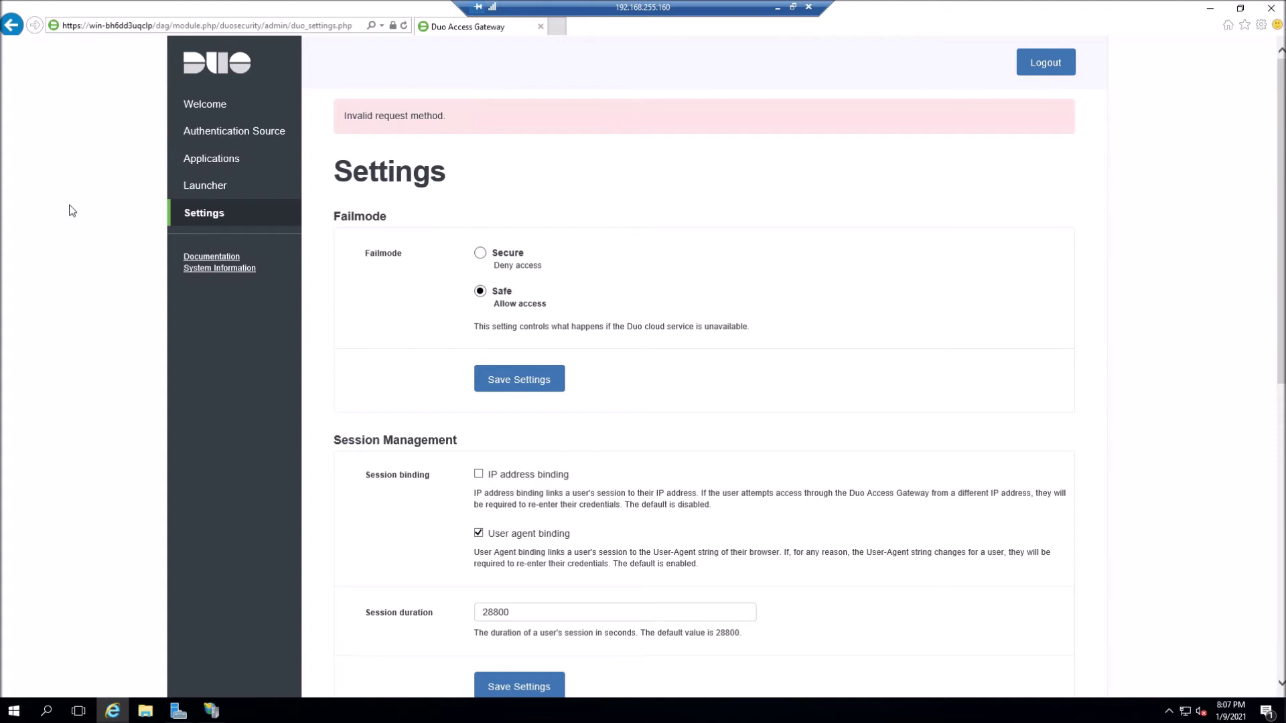
# - Under Authentication Source, set the Active Directory server to 192.168.255.200 on port 389
pyautogui.click(225, 137)
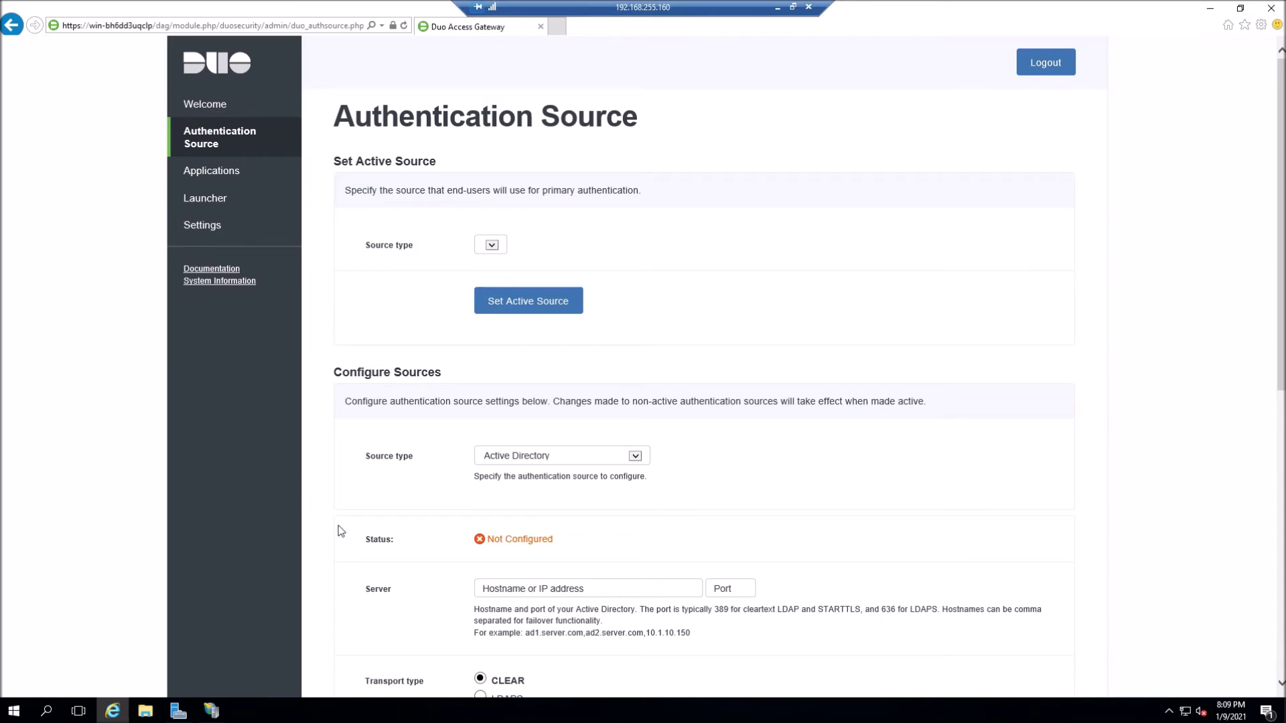
pyautogui.scroll(-3, 341, 531)
pyautogui.click(504, 471)
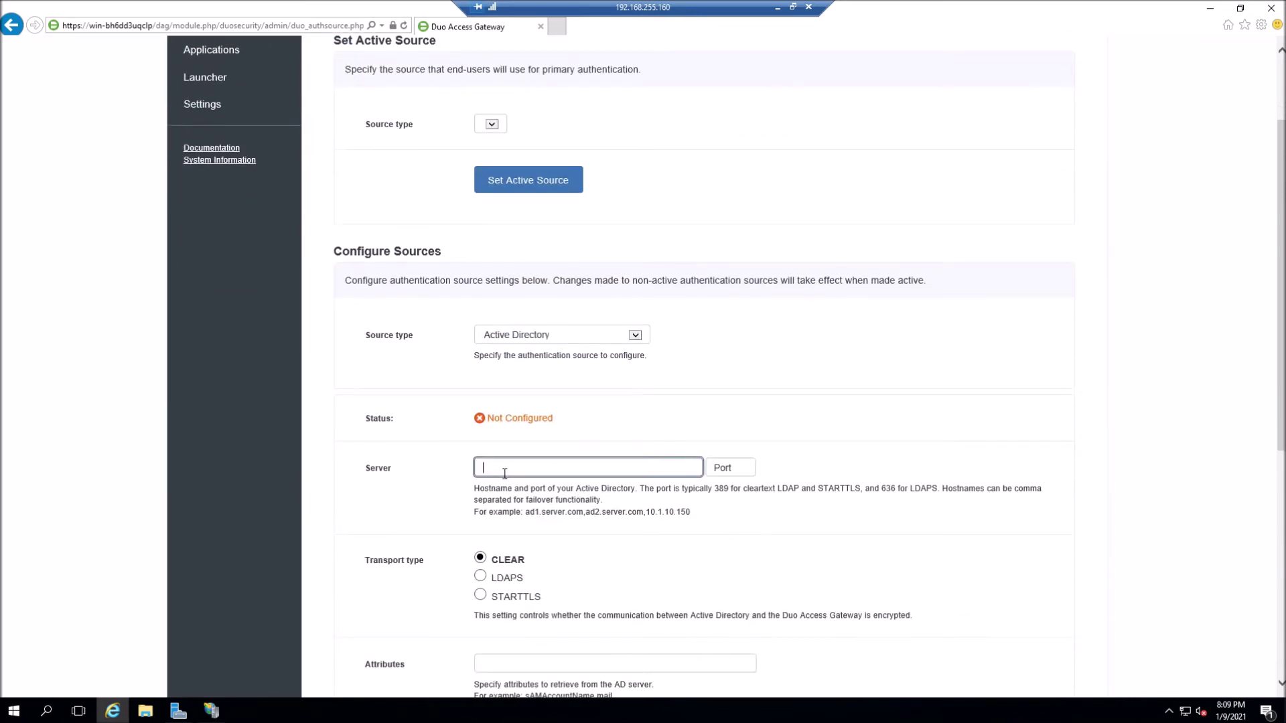
pyautogui.write('192.168.255.200')
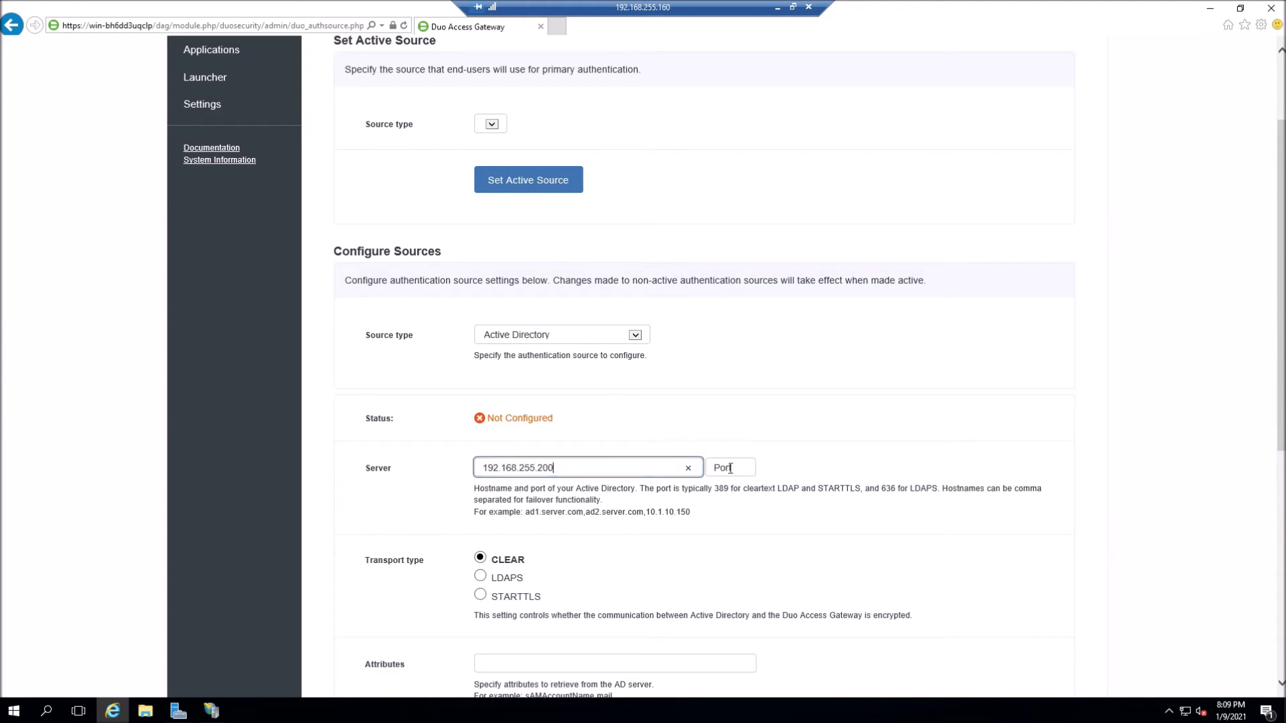
pyautogui.click(730, 469)
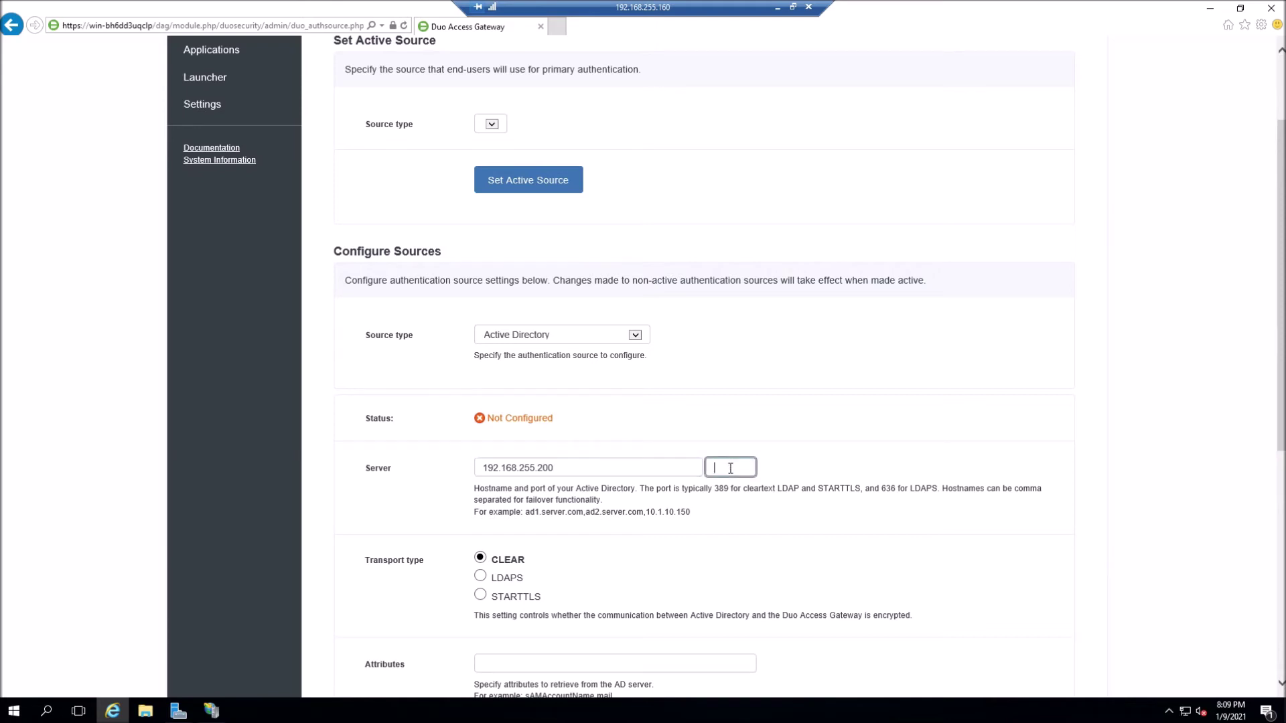
pyautogui.write('389')
pyautogui.click(963, 517)
pyautogui.scroll(-5, 963, 517)
# - Set Attributes to distinguishedName,mail,sAMAccountname,userPrincipalName and Search base to DC=cisco,DC=local
pyautogui.scroll(-1, 963, 517)
pyautogui.click(493, 252)
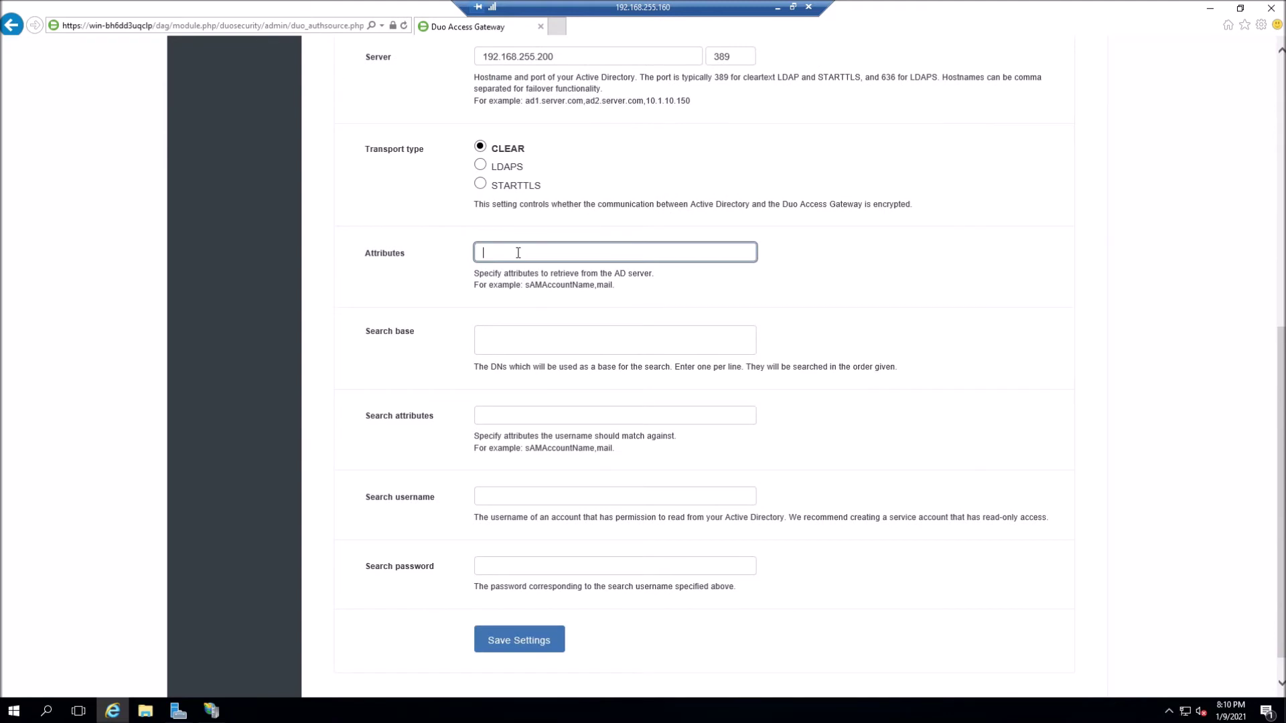
pyautogui.write('distinguishedName,mail,sAMAccountname')
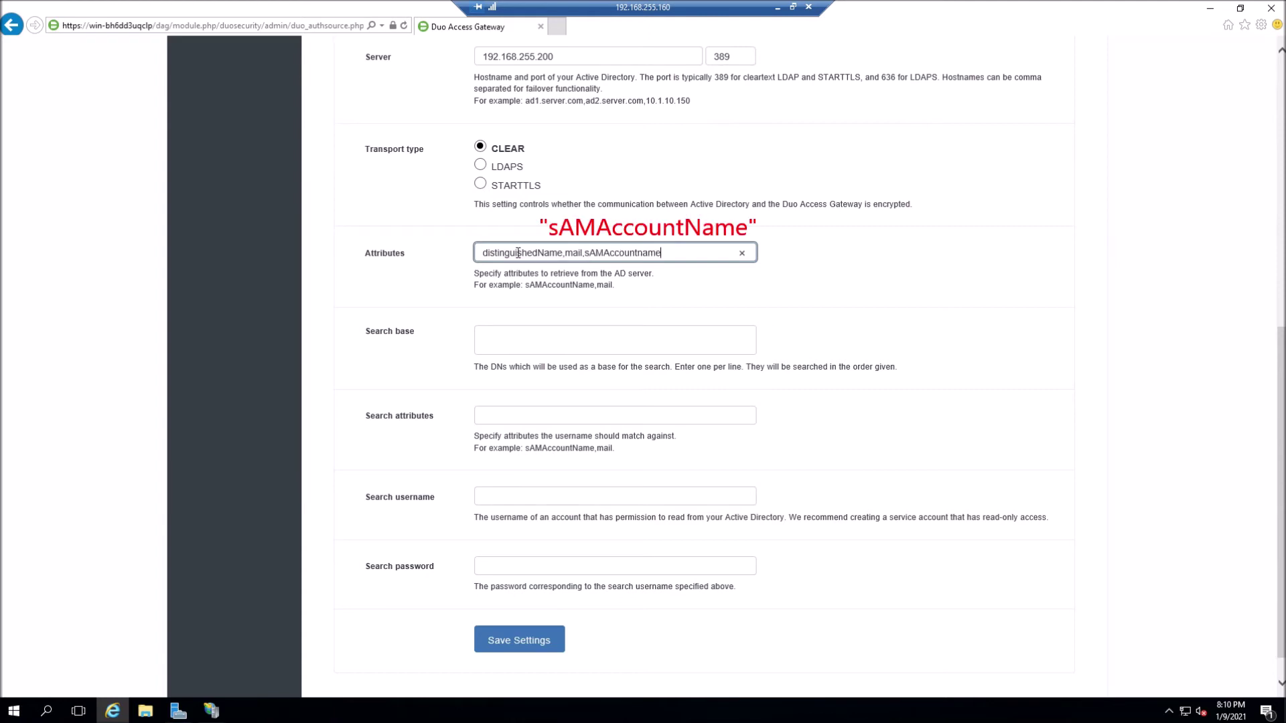
pyautogui.write(',UserPrio')
pyautogui.press('BackSpace')
pyautogui.write('ncipalName')
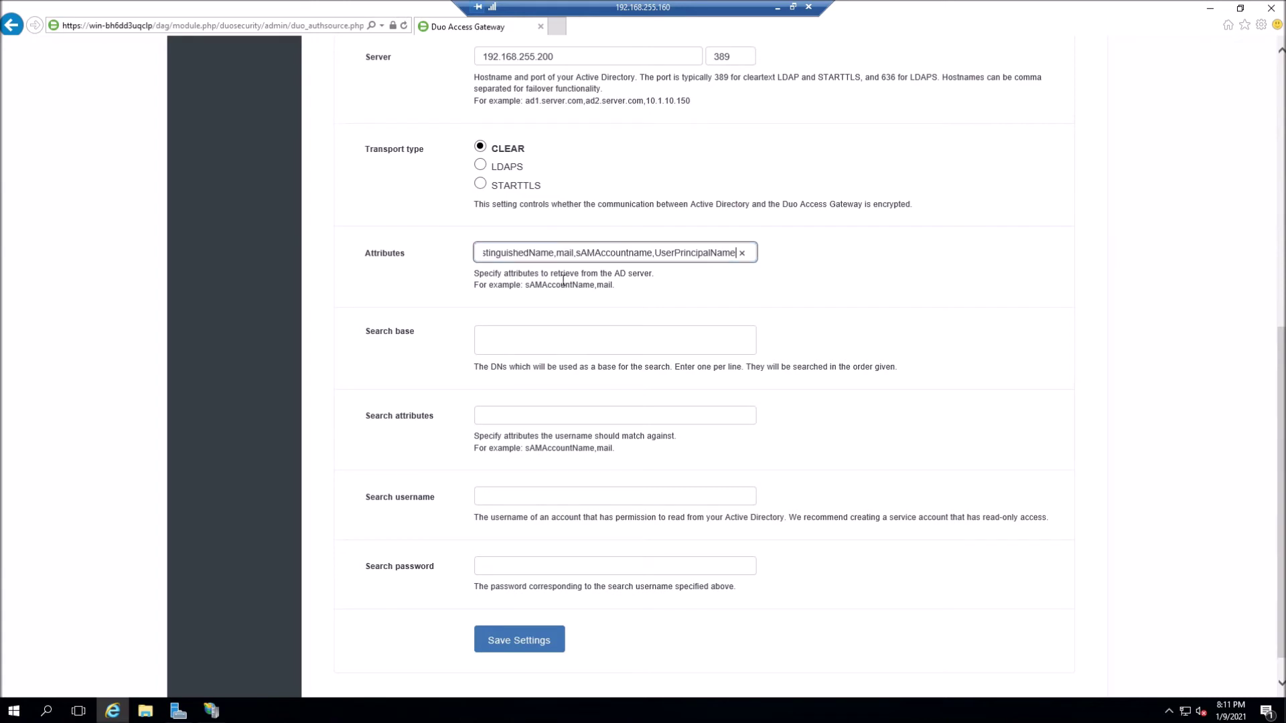
pyautogui.click(663, 256)
pyautogui.press('BackSpace')
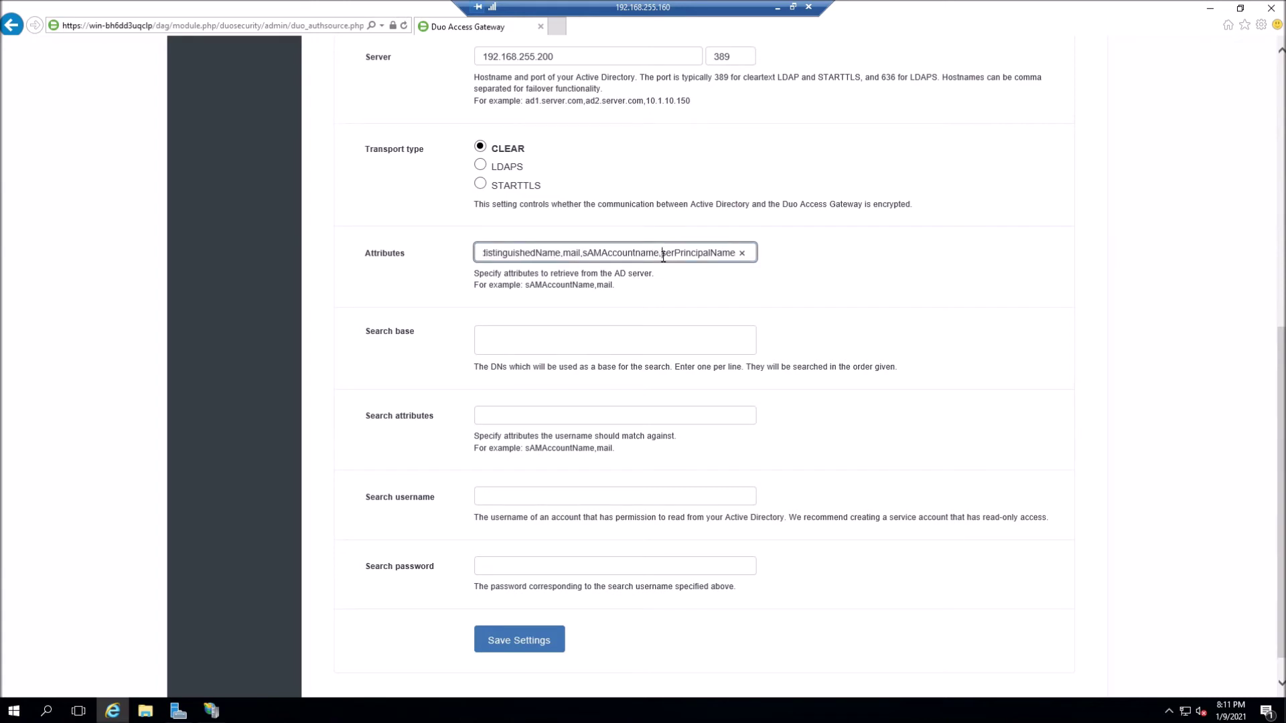
pyautogui.write('u')
pyautogui.click(571, 340)
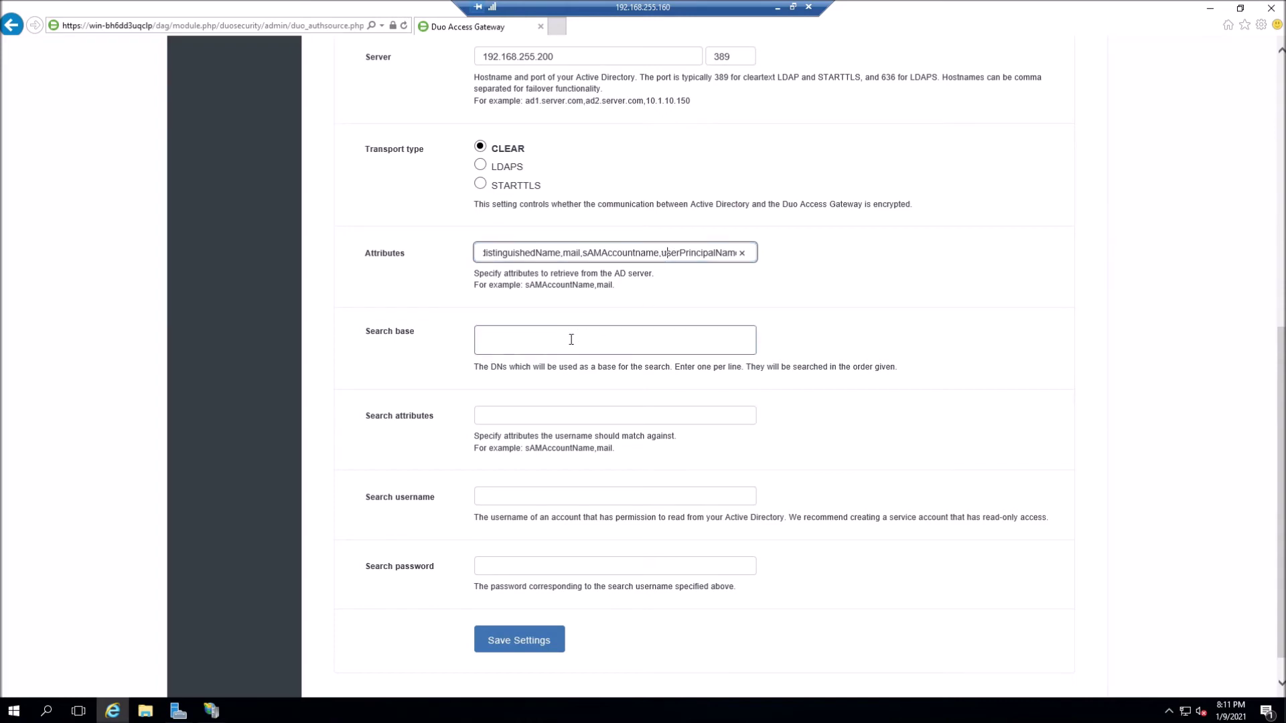
pyautogui.write('DC=cisco')
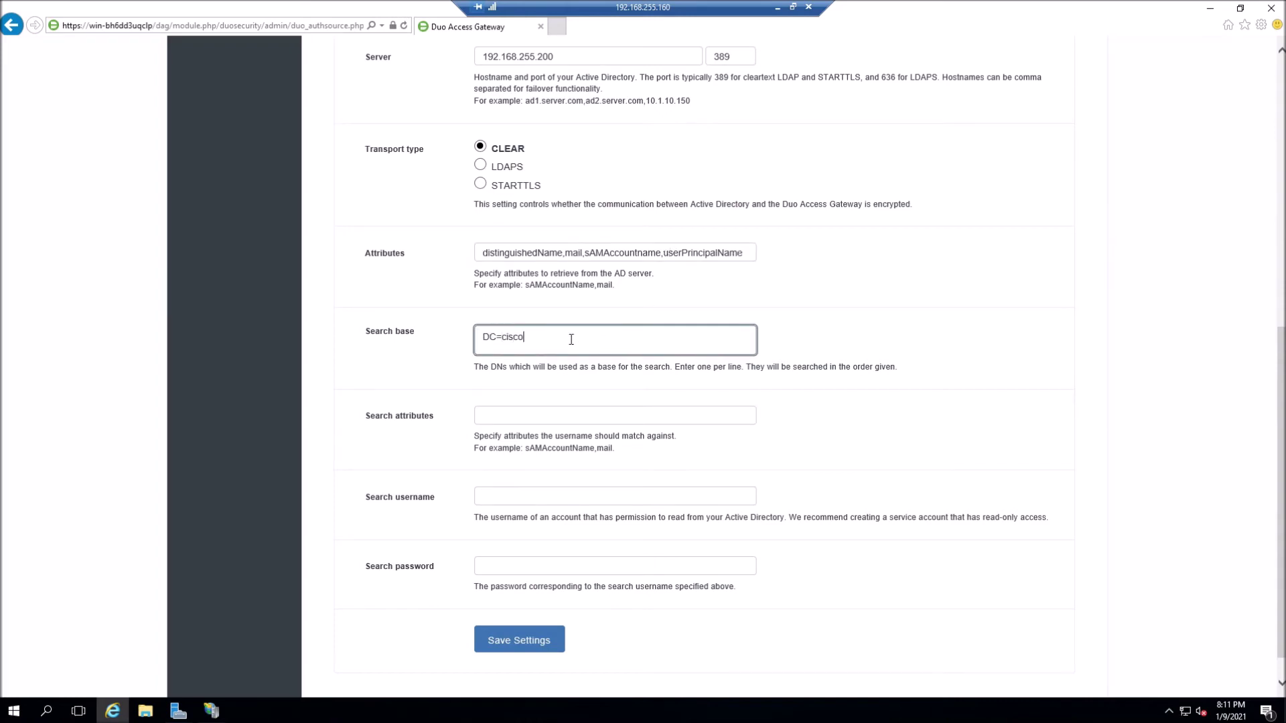
pyautogui.write(',DC=local')
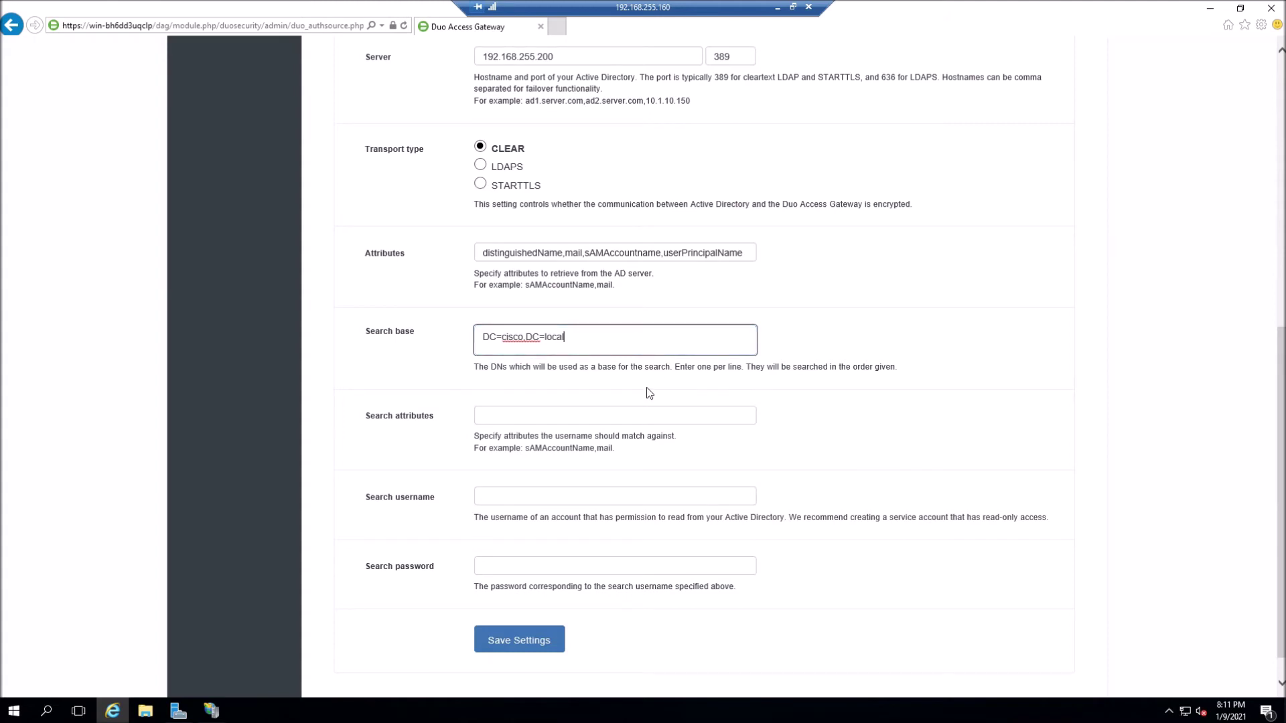
# - Set the search attributes to sAMAccountname,mail
pyautogui.click(567, 413)
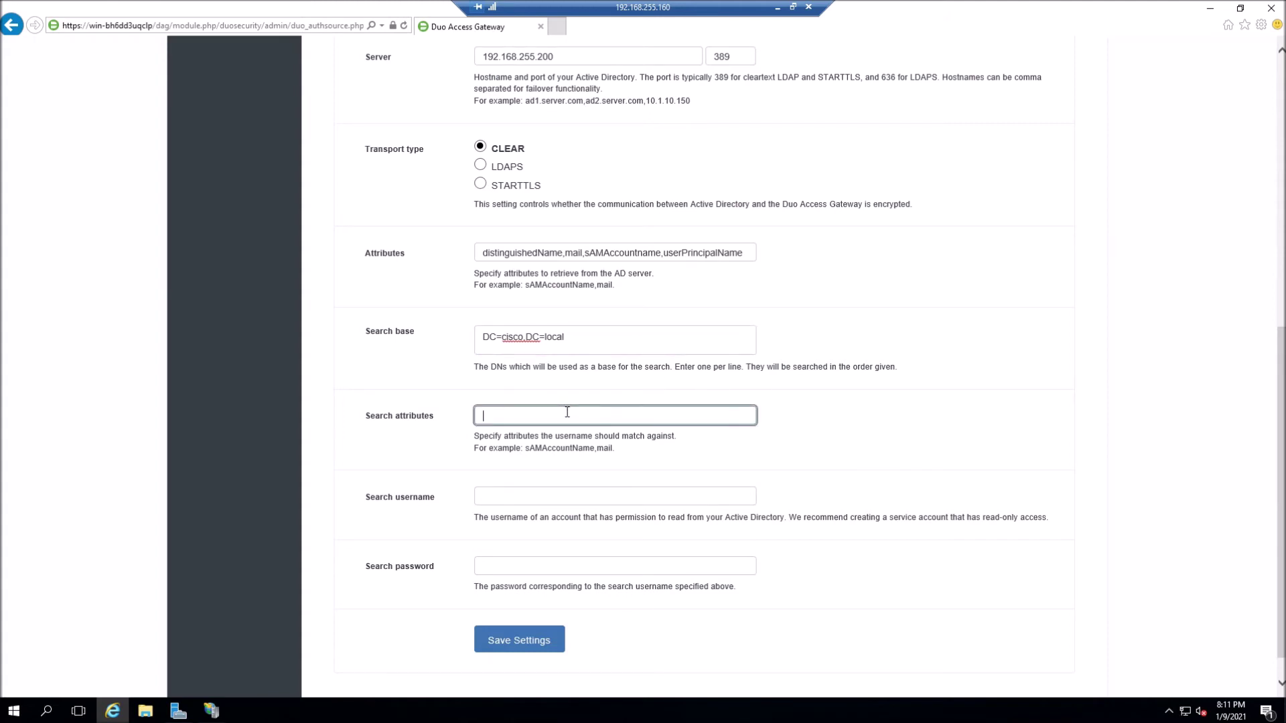
pyautogui.write('sAMAccountname')
pyautogui.write(',')
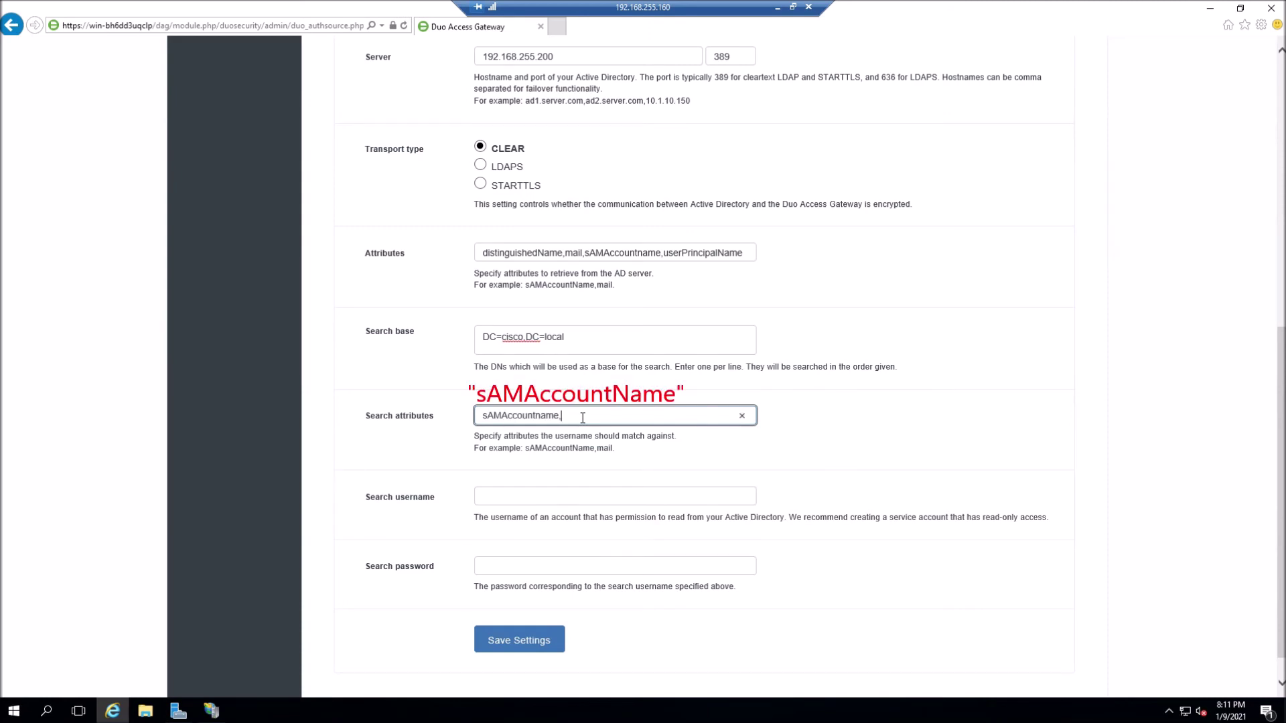
pyautogui.write('mail')
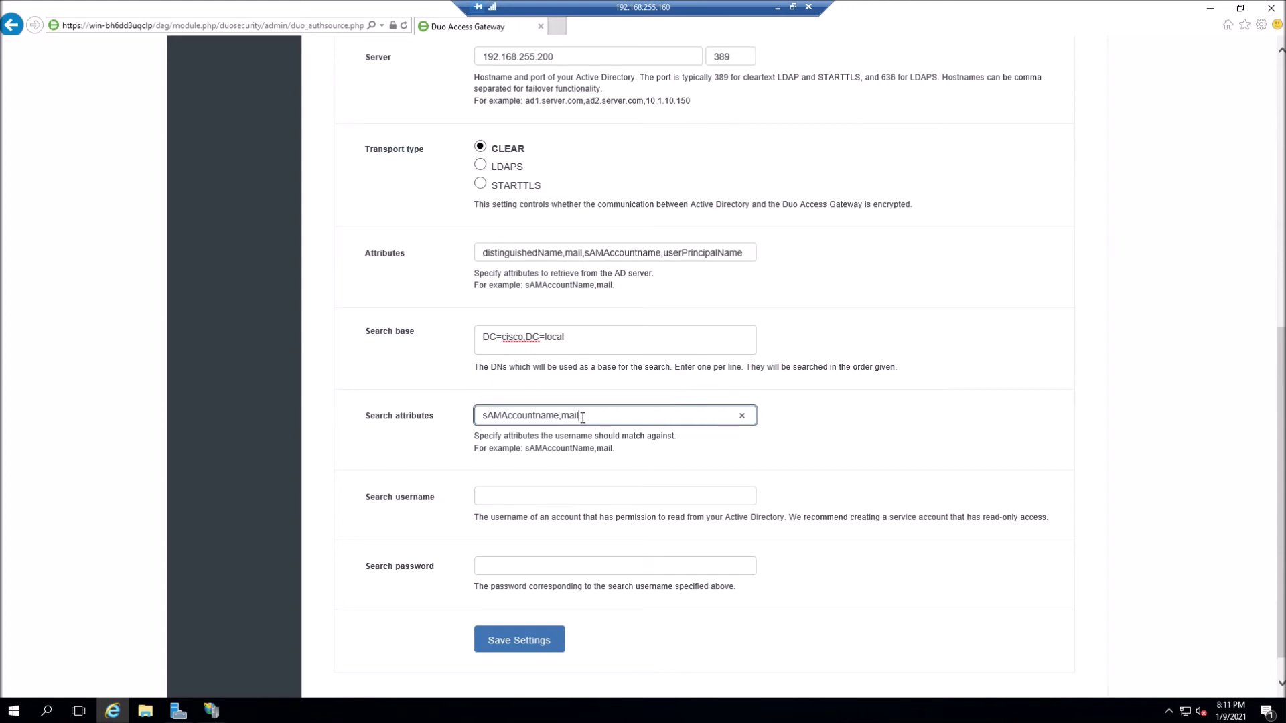
pyautogui.scroll(-1, 582, 418)
# - Enter the cisco\svc.ldapuser bind account and its password, save the source, and start a configuration upload
pyautogui.click(488, 463)
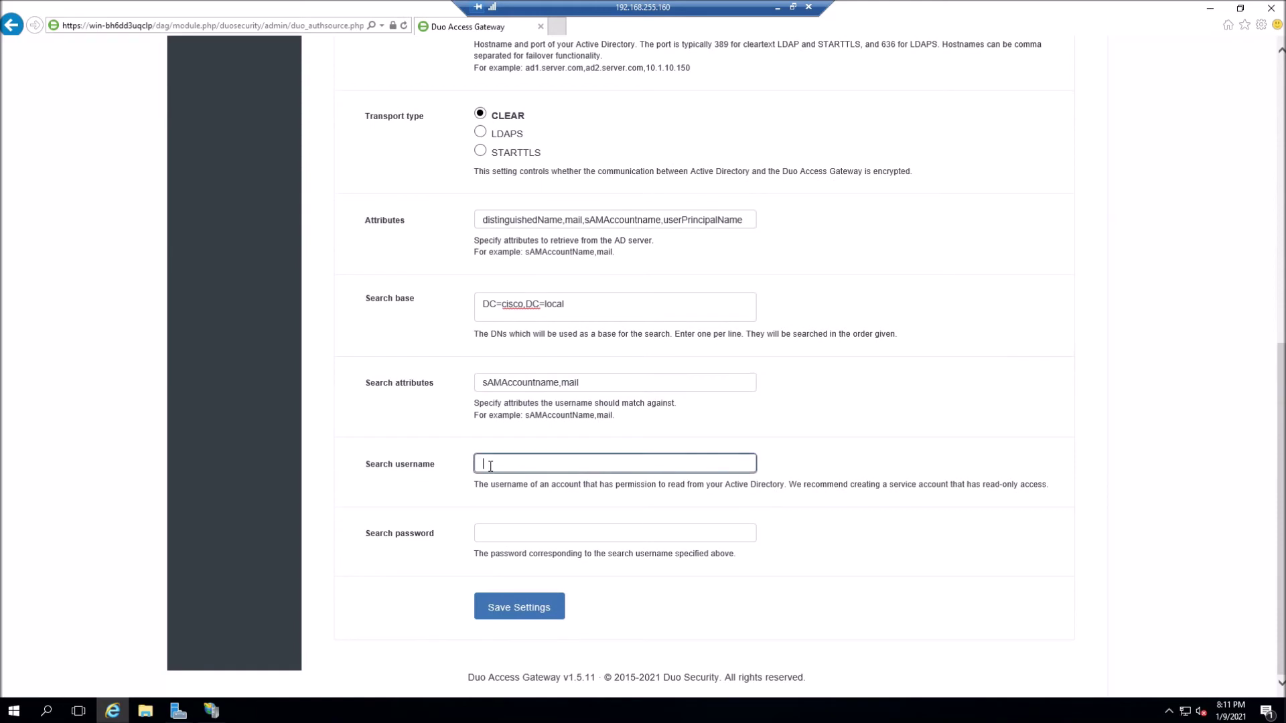
pyautogui.write('cisco\\svc')
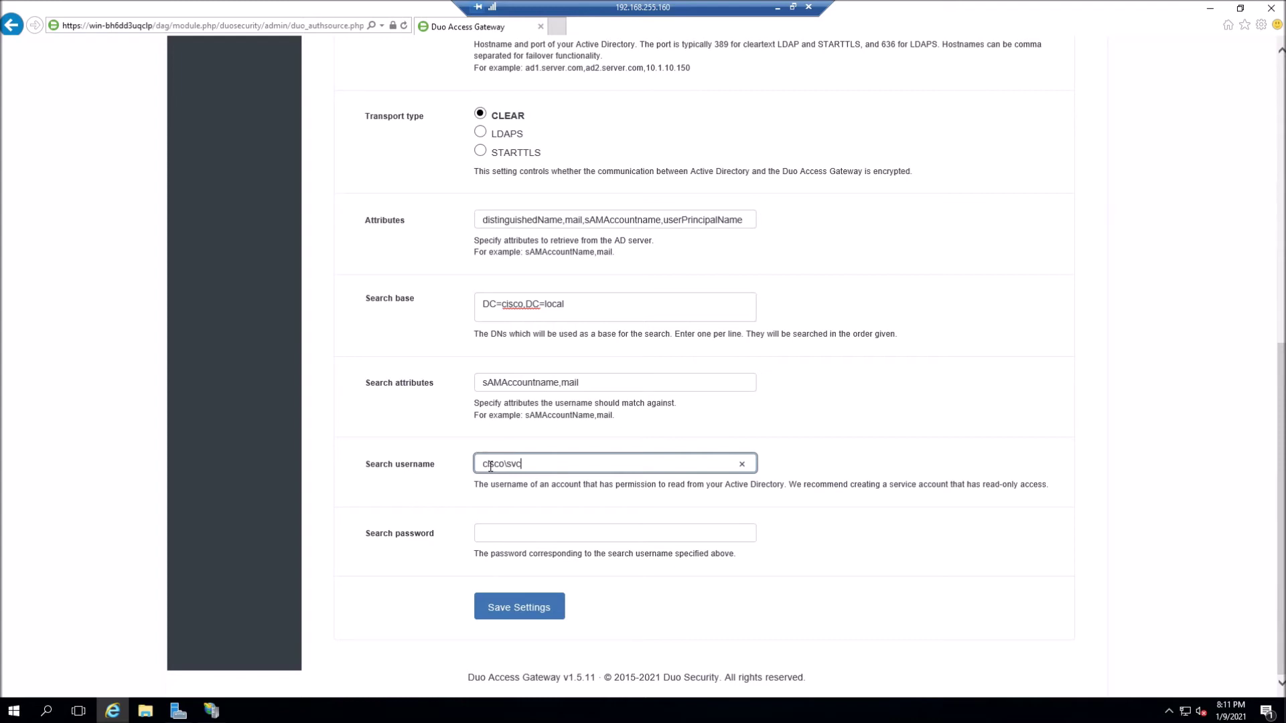
pyautogui.write('.ldapuser')
pyautogui.click(518, 533)
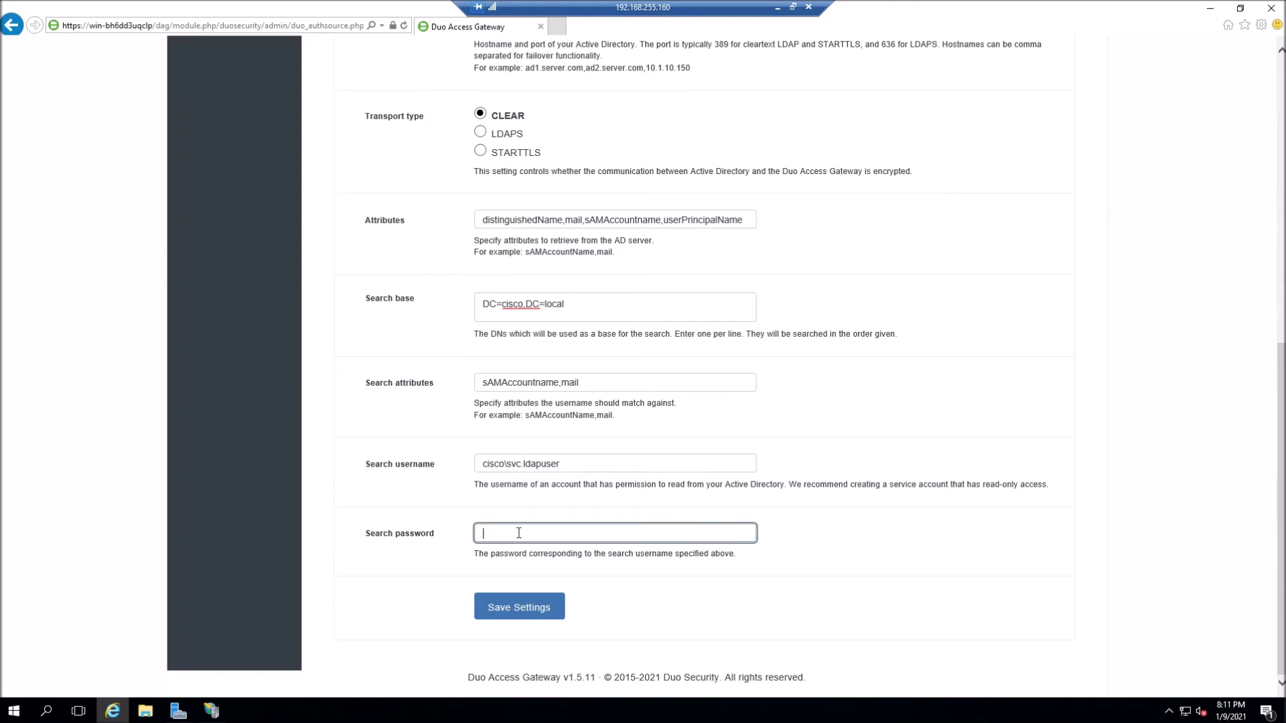
pyautogui.write('•••••••••')
pyautogui.click(525, 610)
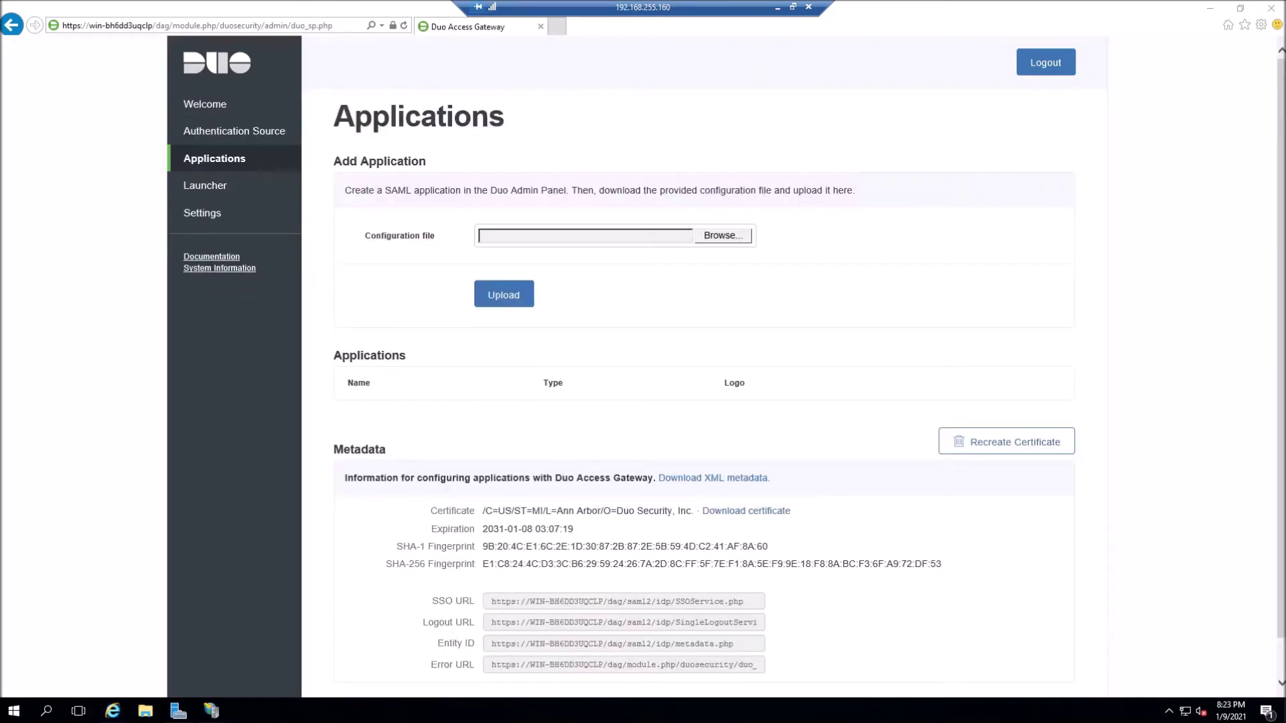
pyautogui.click(717, 236)
# - Upload the Cisco ASA - Duo Access Gateway.json file from Downloads\DUO as a new application
pyautogui.click(718, 236)
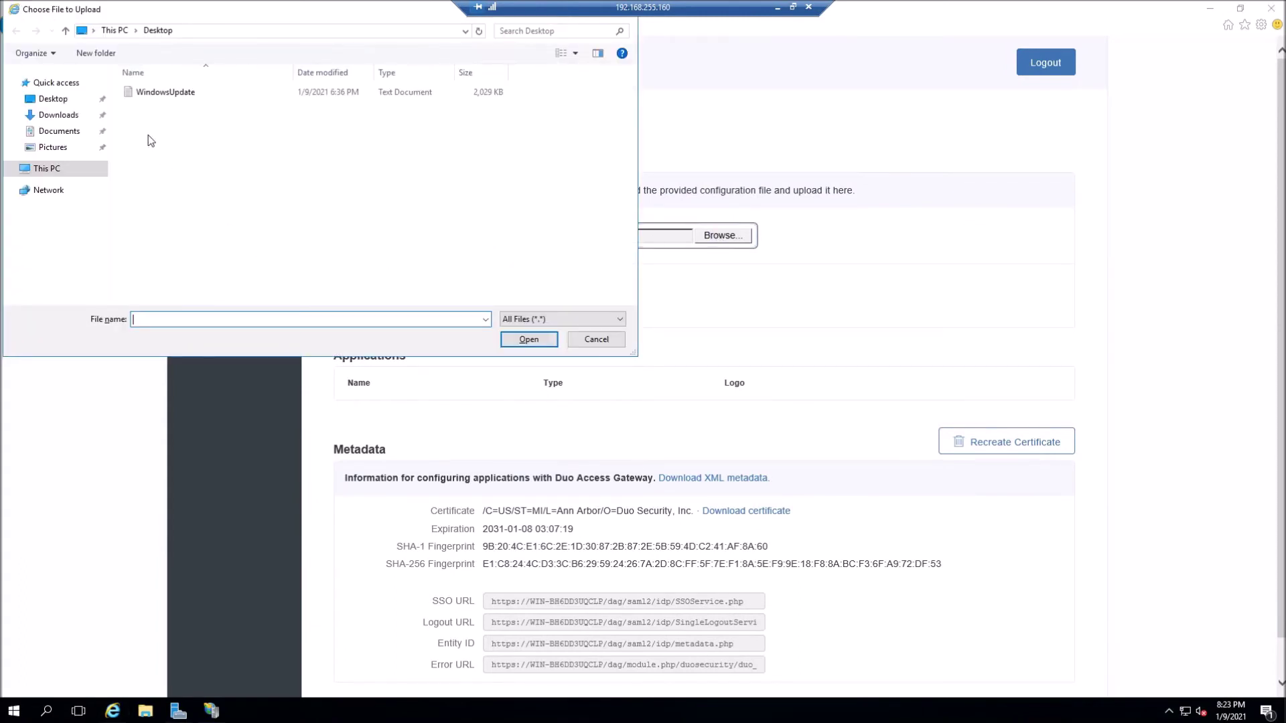
pyautogui.click(59, 115)
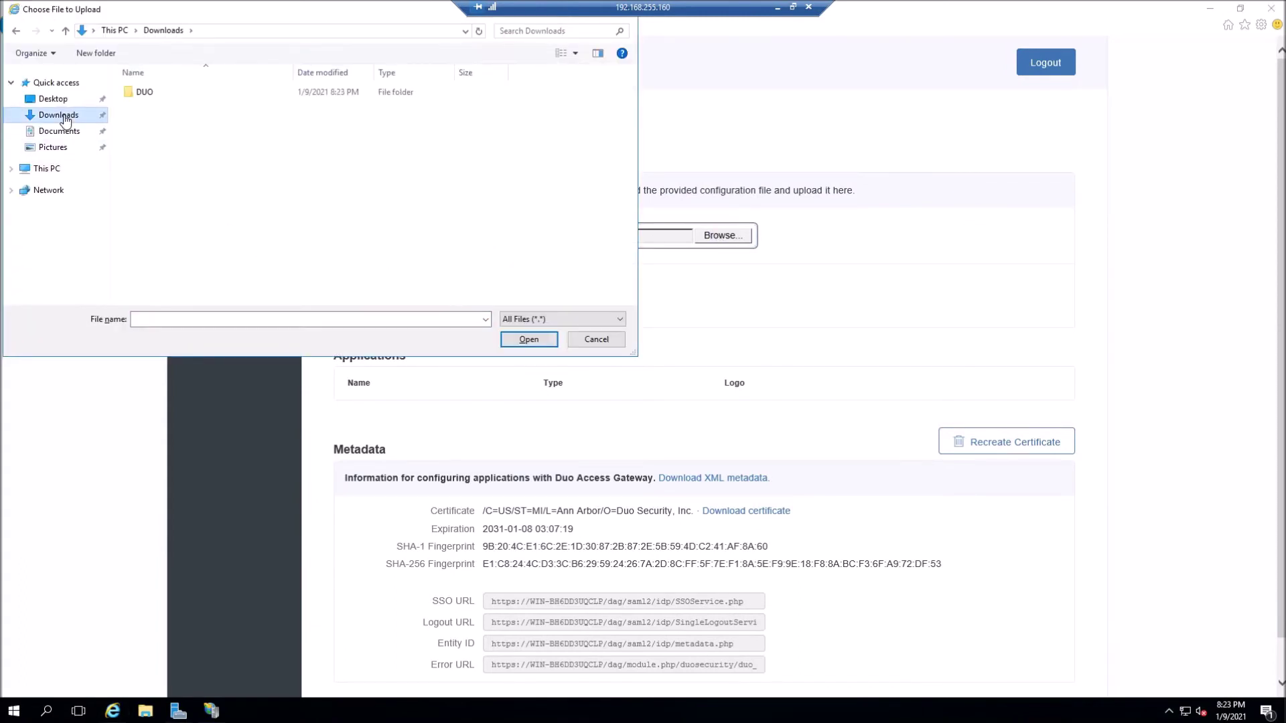
pyautogui.doubleClick(141, 94)
pyautogui.doubleClick(179, 92)
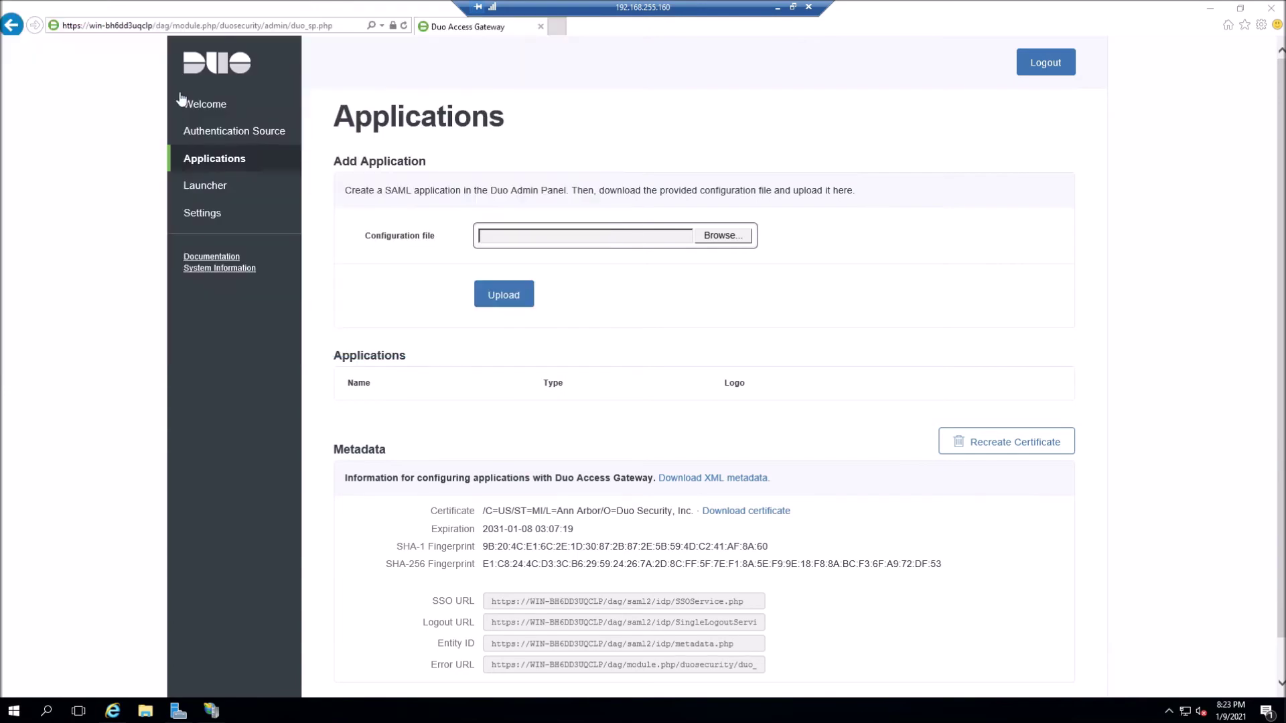
pyautogui.click(504, 295)
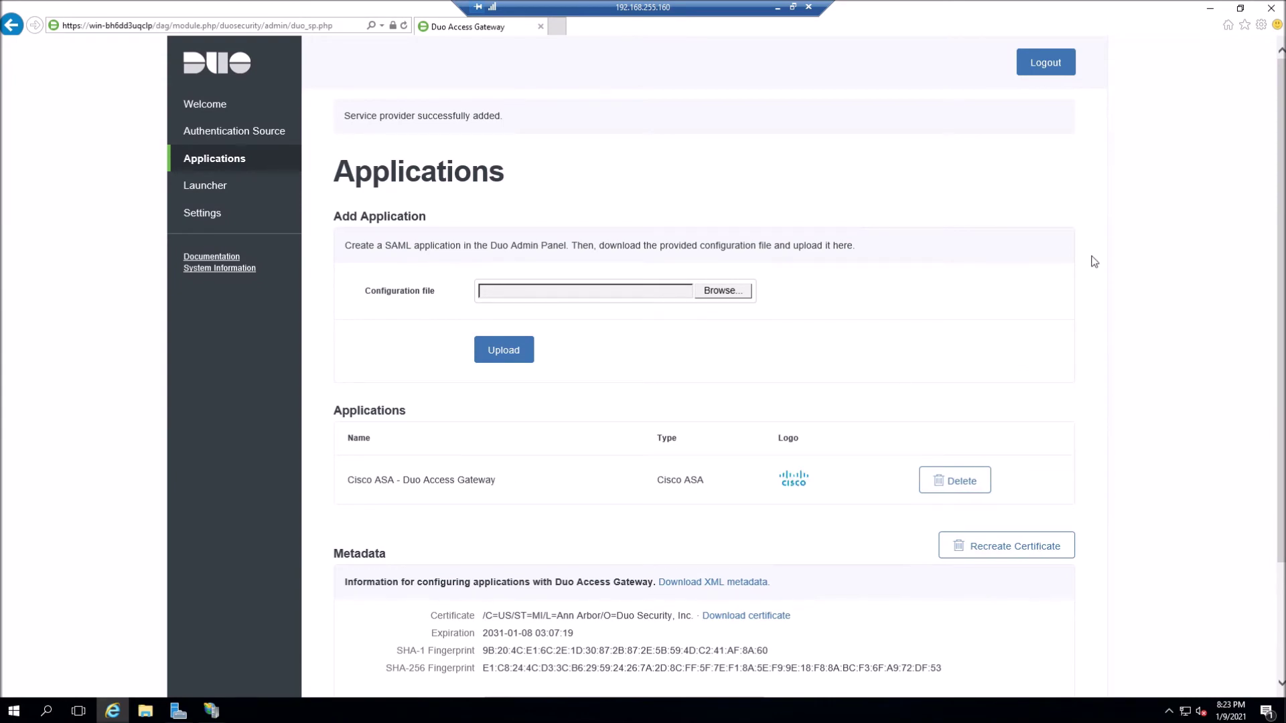
# - Download the dag.xml metadata and dag.crt certificate and place them in the DUO folder
pyautogui.scroll(-2, 1094, 261)
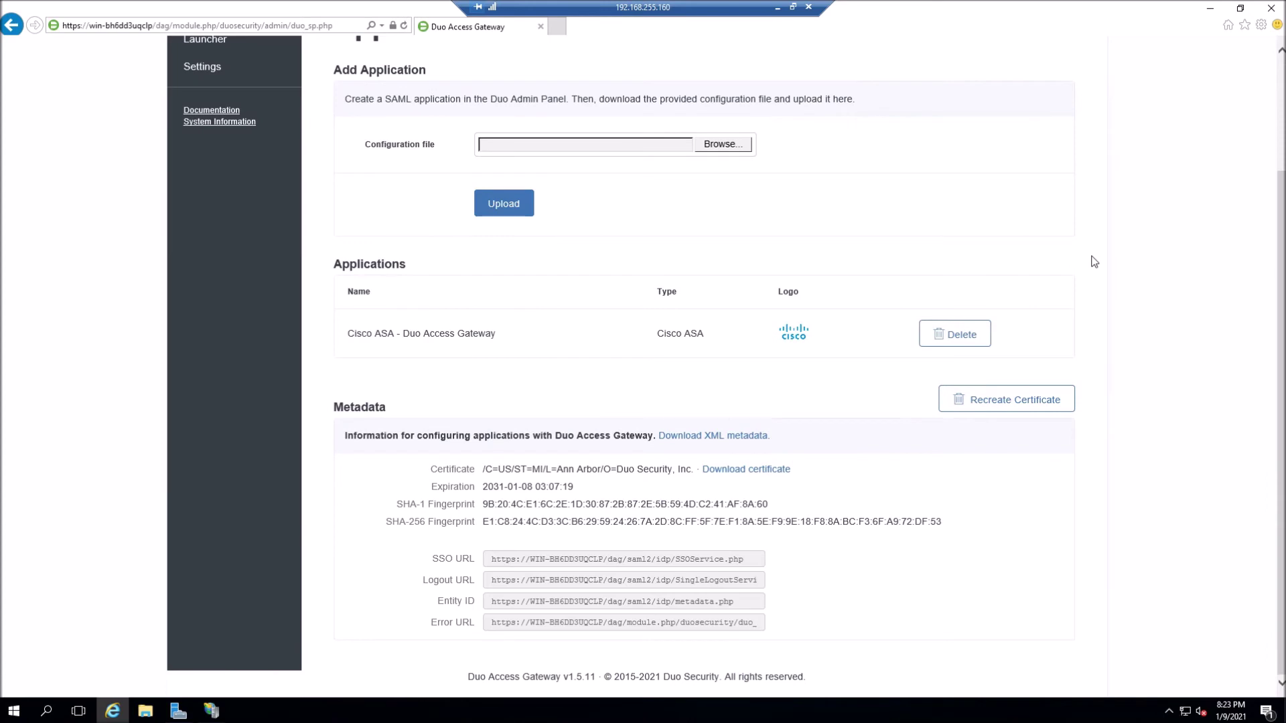
pyautogui.click(705, 436)
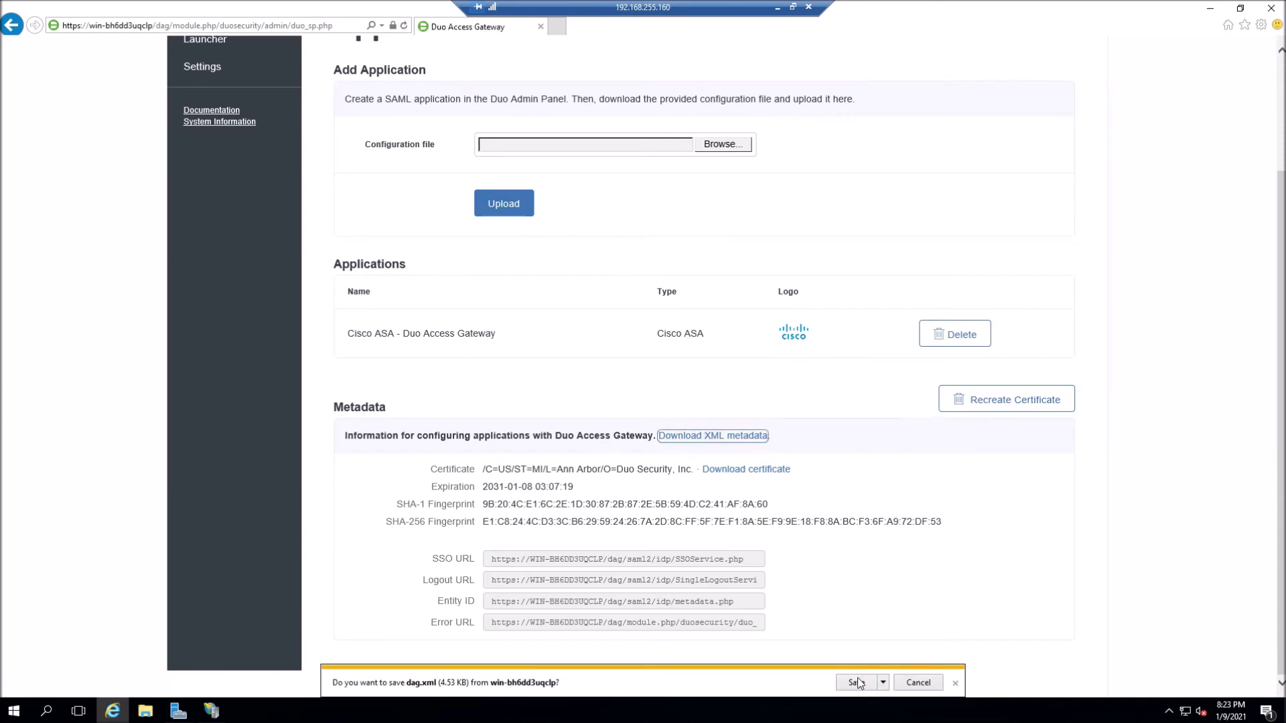
pyautogui.click(856, 682)
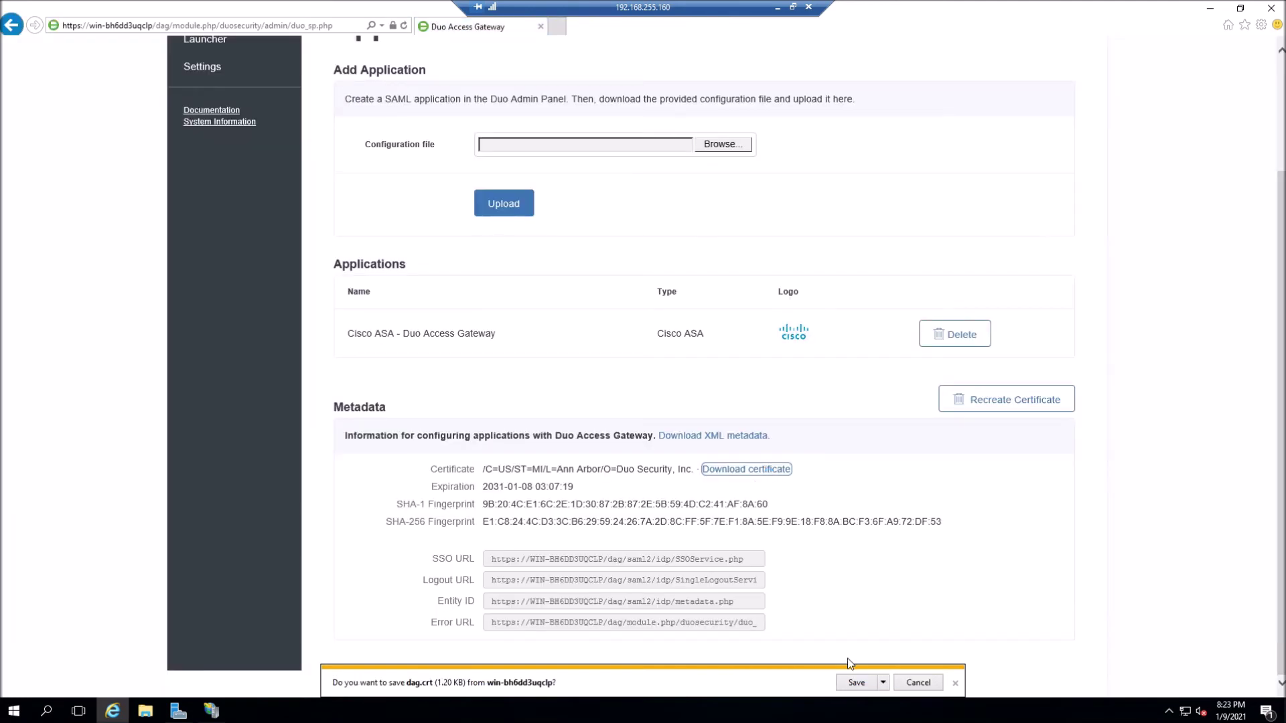
pyautogui.click(851, 682)
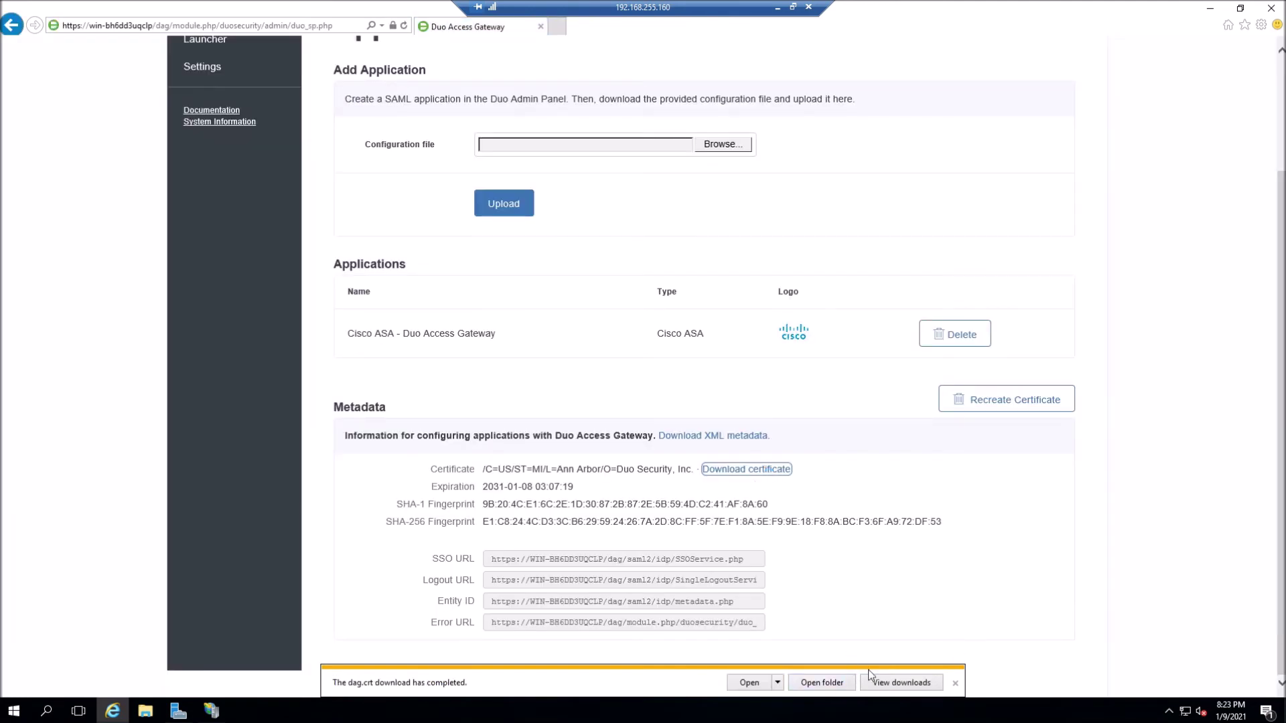
pyautogui.click(825, 683)
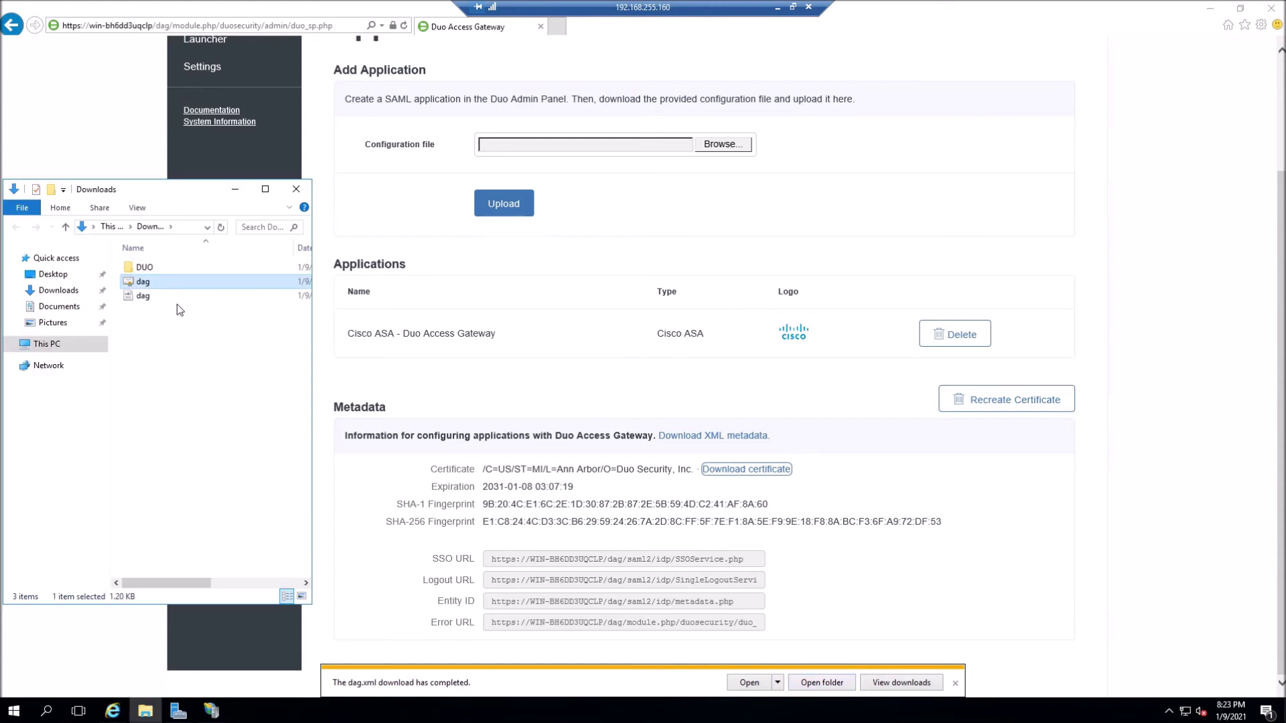
pyautogui.keyDown('ctrl'); pyautogui.click(172, 299); pyautogui.keyUp('ctrl')
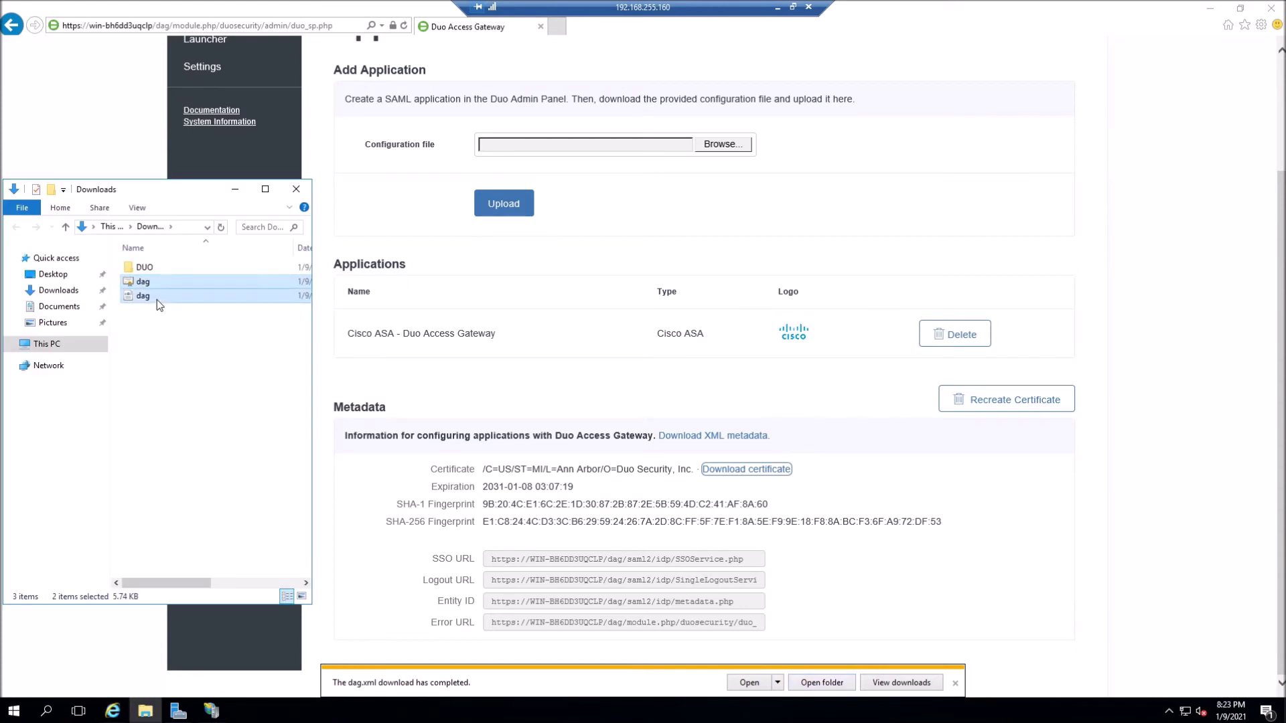
pyautogui.click(151, 267)
pyautogui.doubleClick(151, 266)
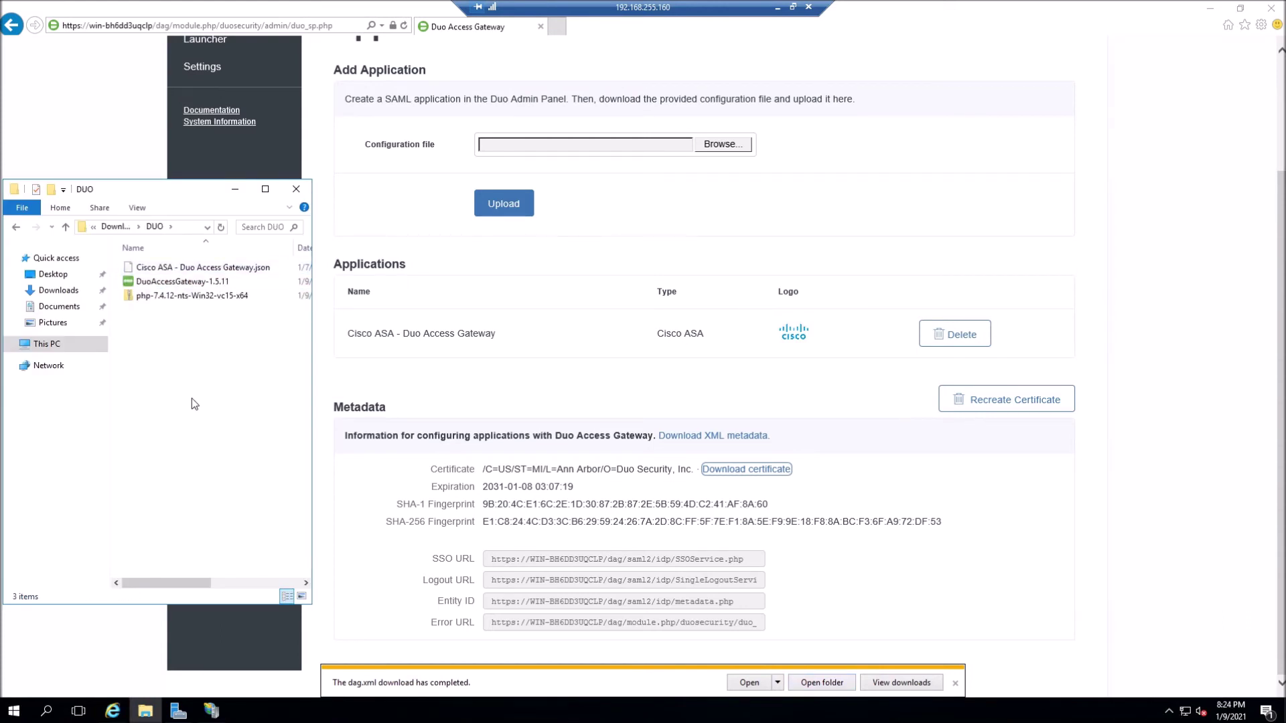
pyautogui.click(191, 404)
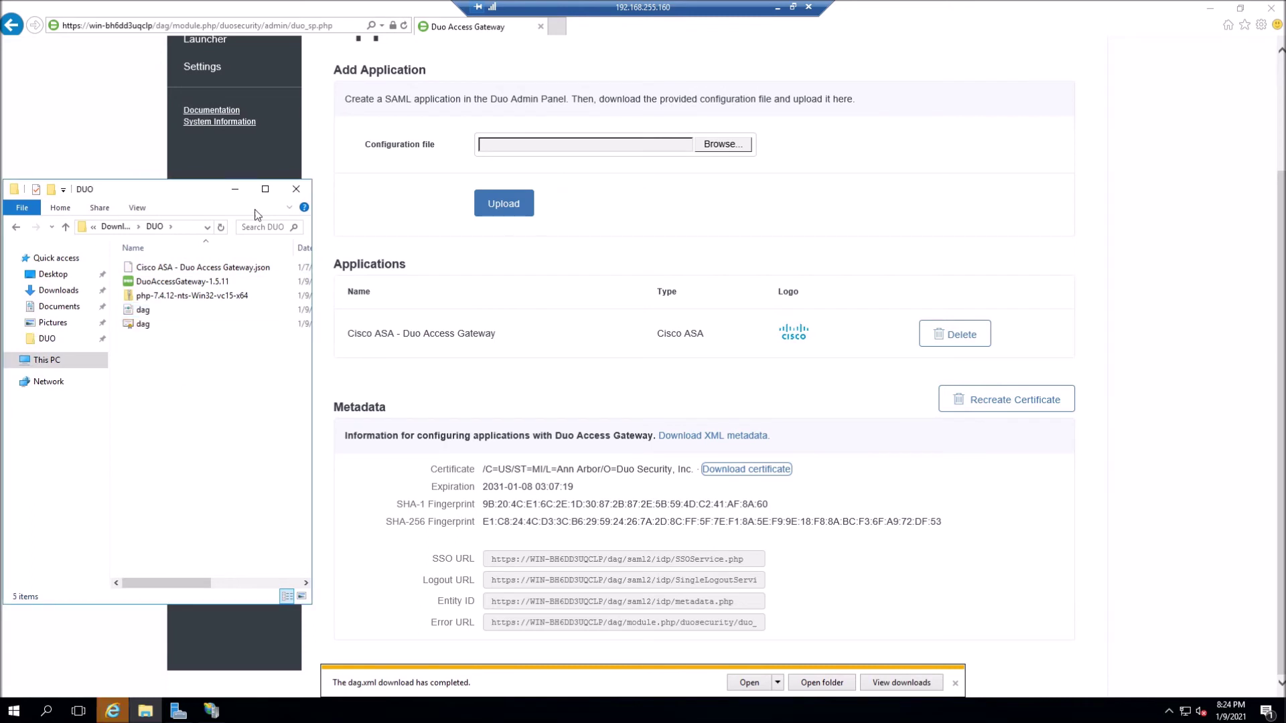
pyautogui.click(234, 190)
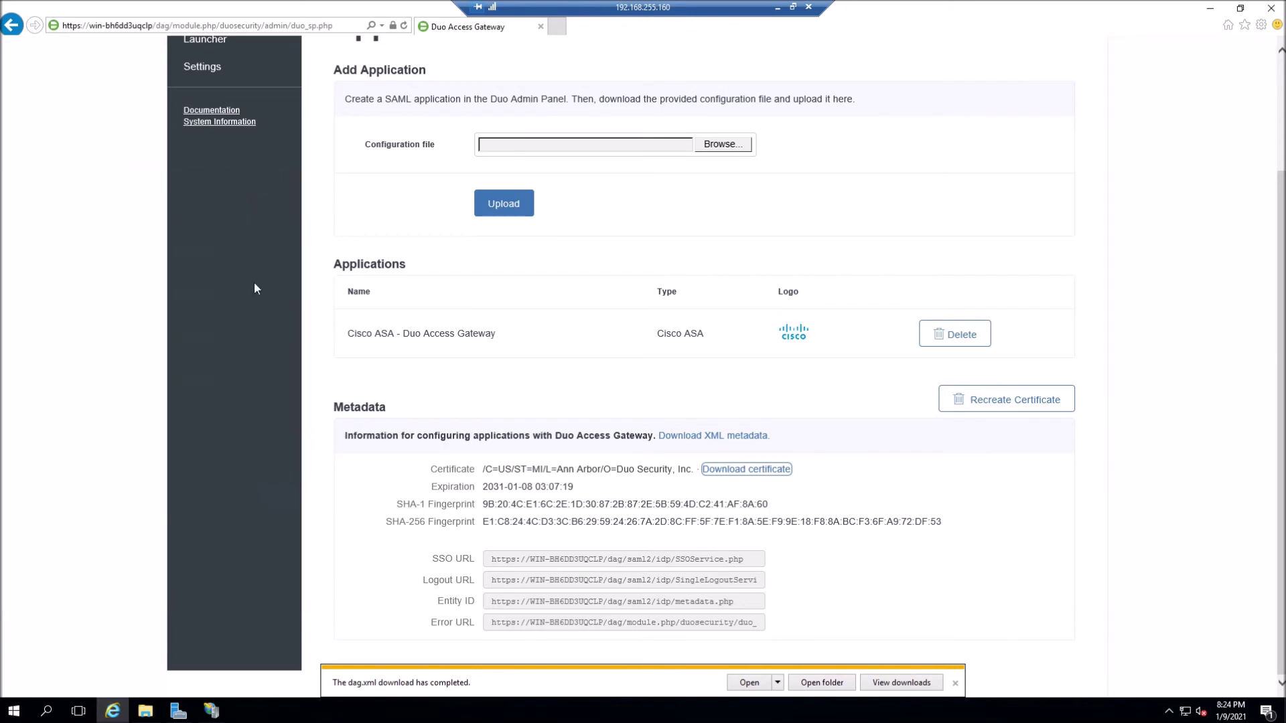
pyautogui.click(956, 683)
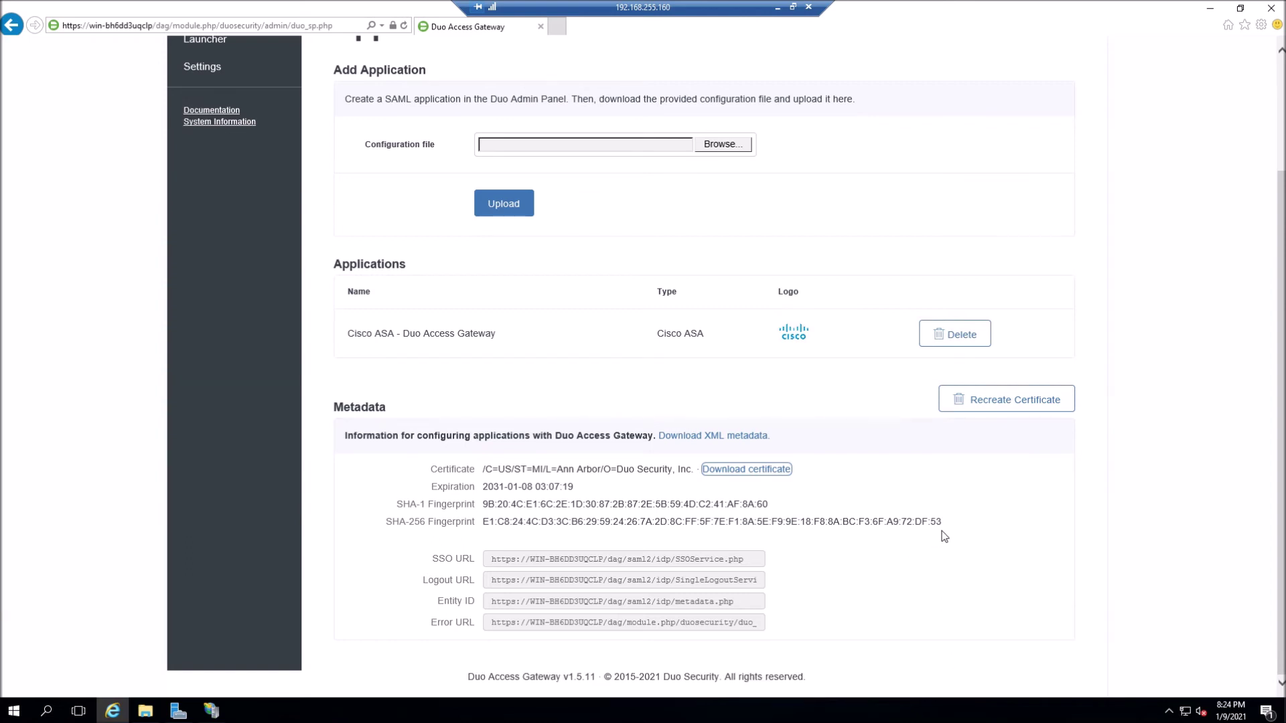
pyautogui.click(699, 560)
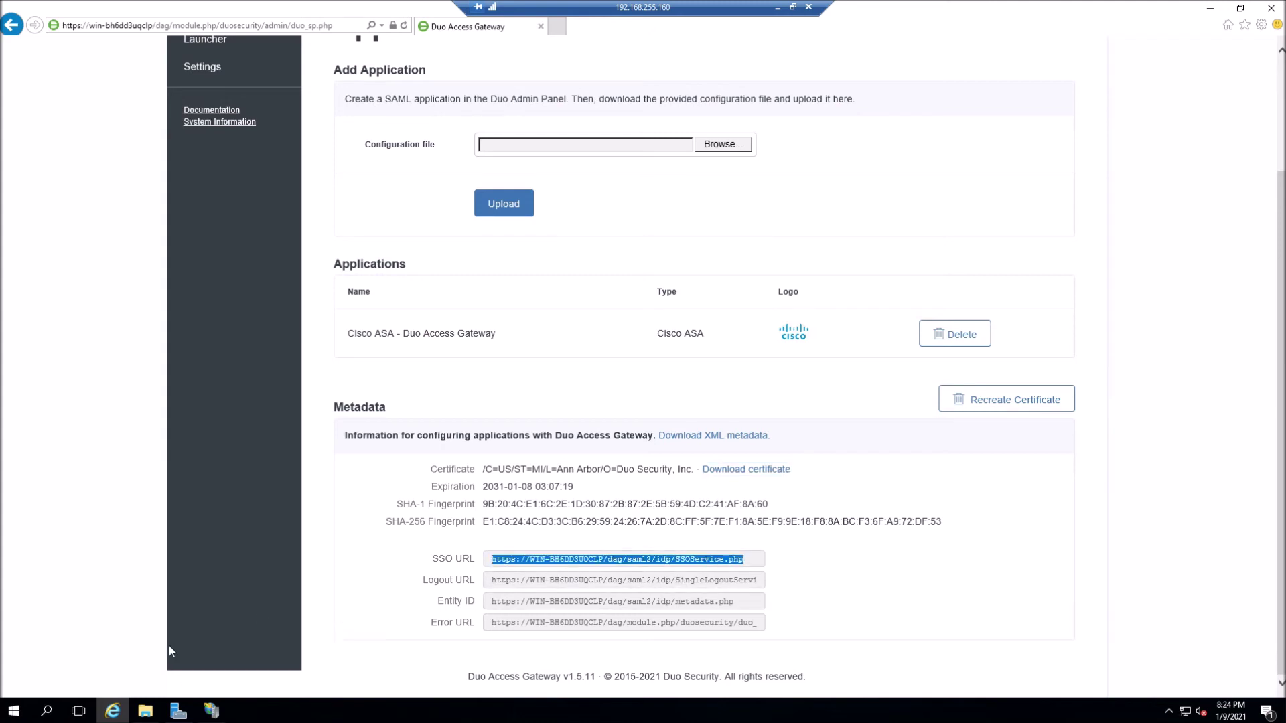
# - Open Notepad and gather the gateway's SSO, Logout, Entity and Error URLs in it
pyautogui.click(47, 711)
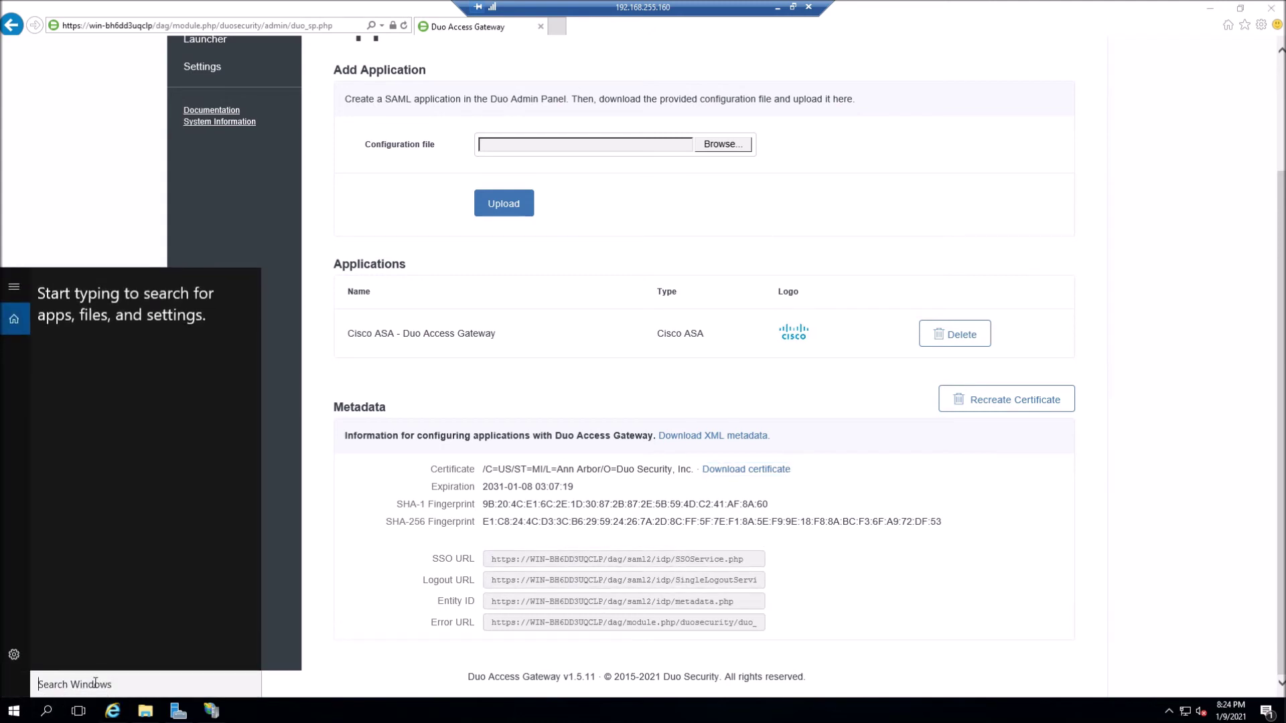
pyautogui.write('notepad')
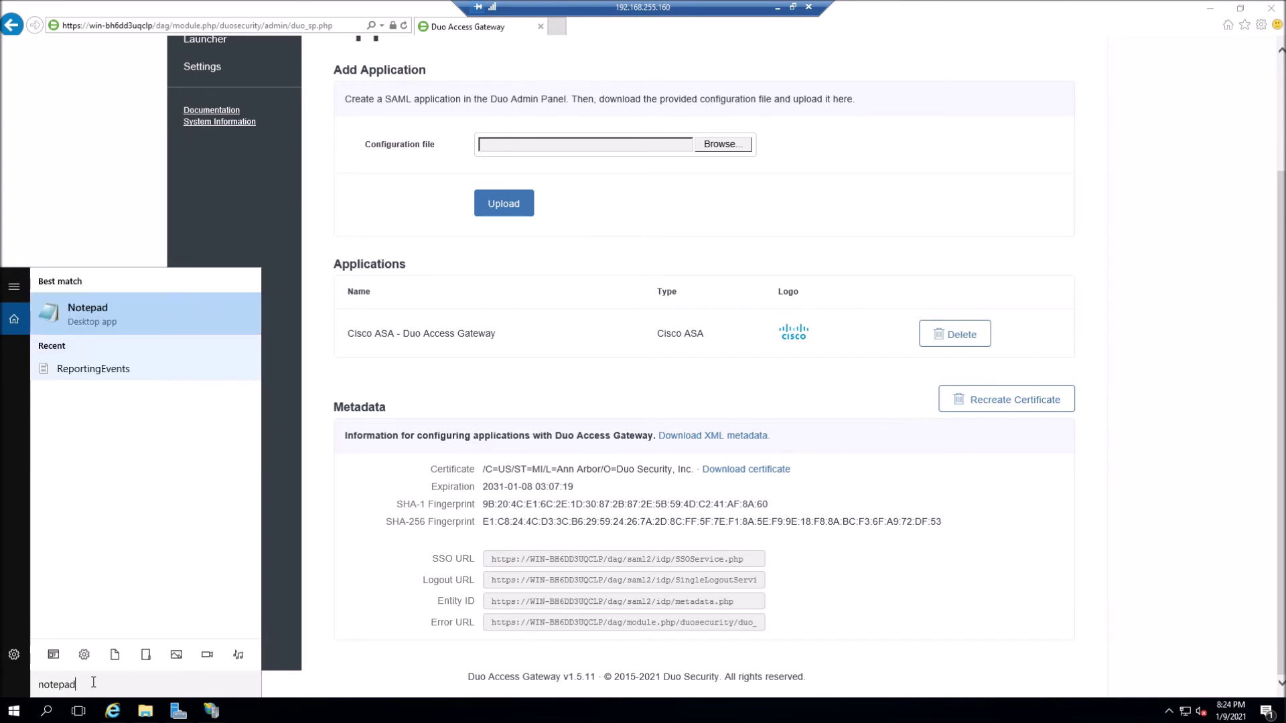
pyautogui.press('Return')
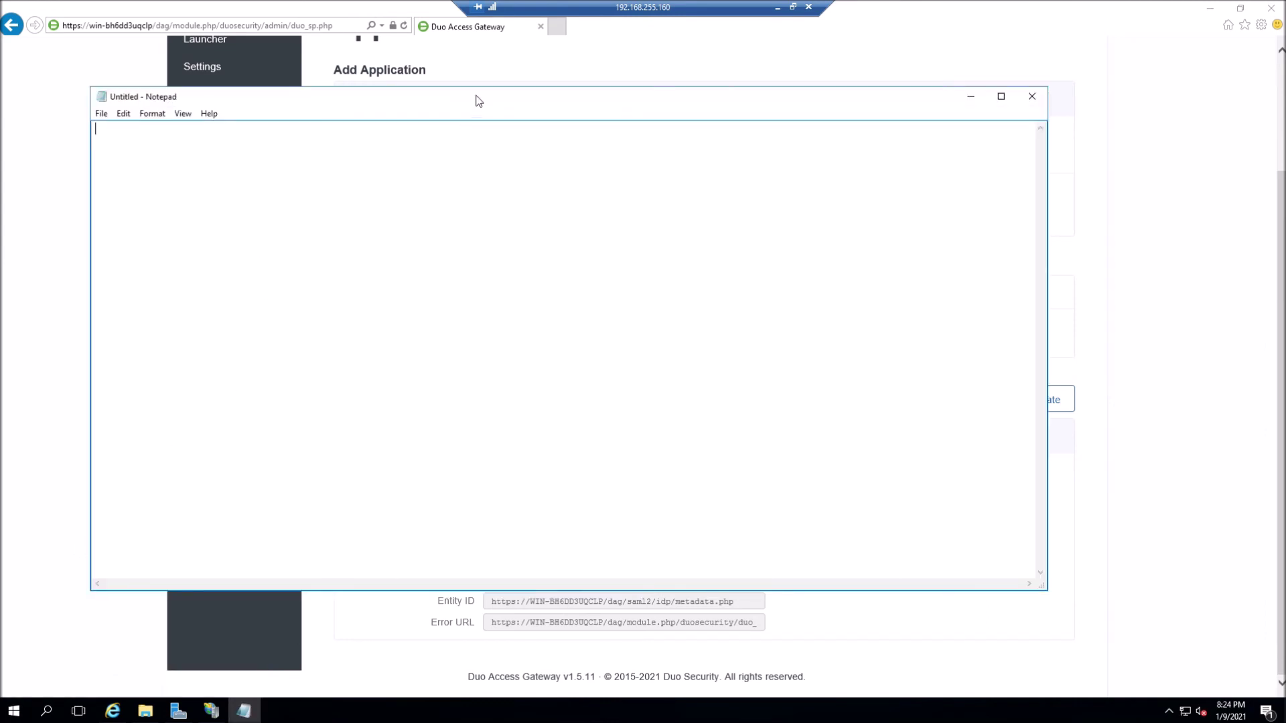
pyautogui.moveTo(480, 99); pyautogui.dragTo(516, 57)
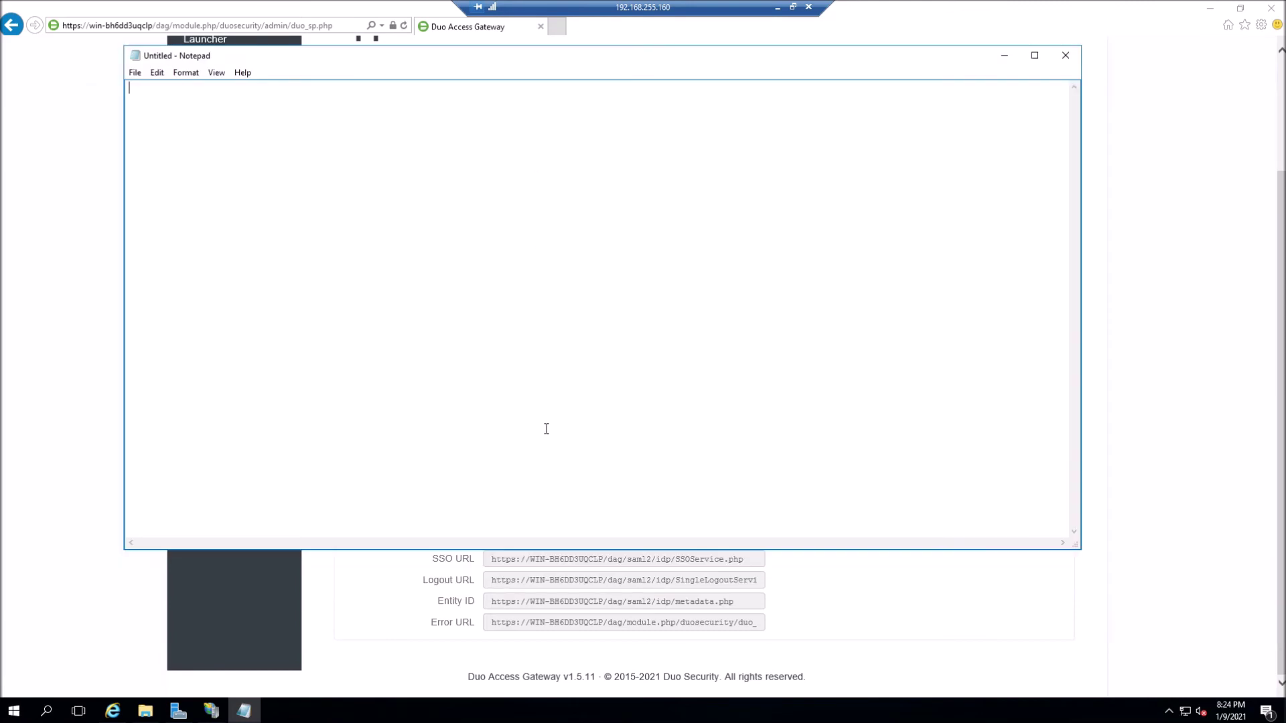
pyautogui.moveTo(519, 549); pyautogui.dragTo(518, 422)
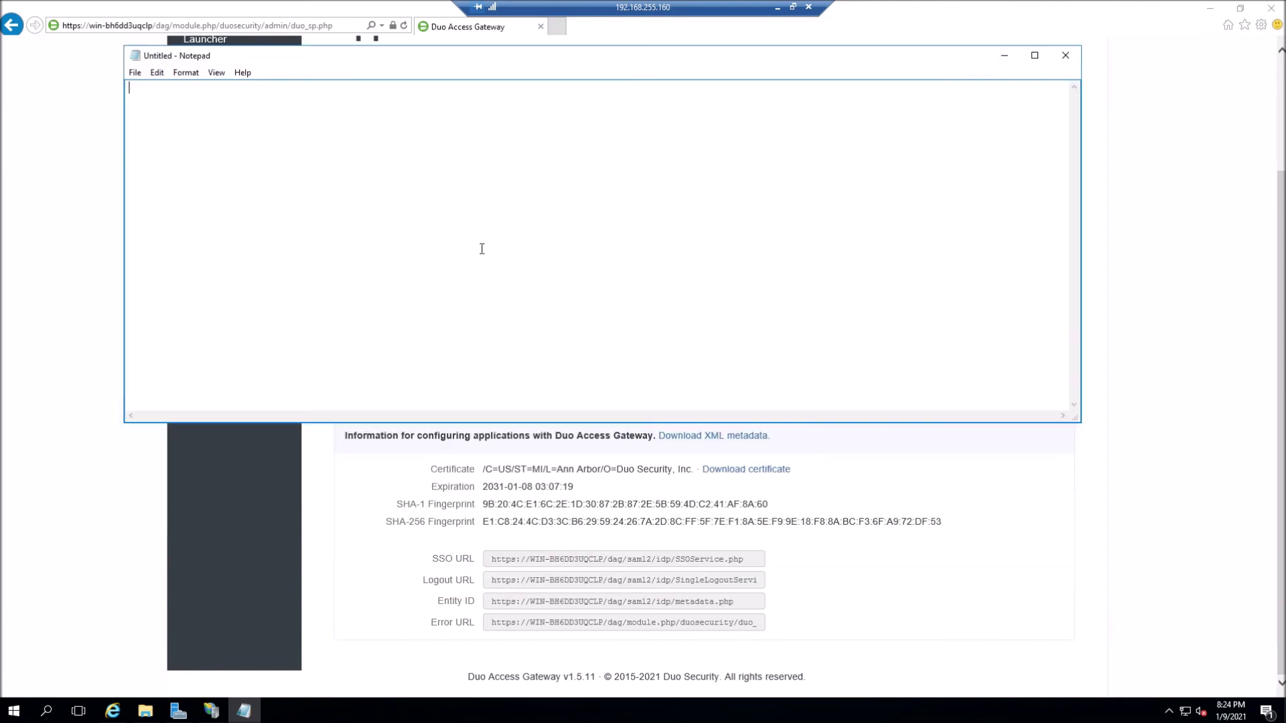
pyautogui.moveTo(442, 58); pyautogui.dragTo(570, 161)
pyautogui.write('SSO')
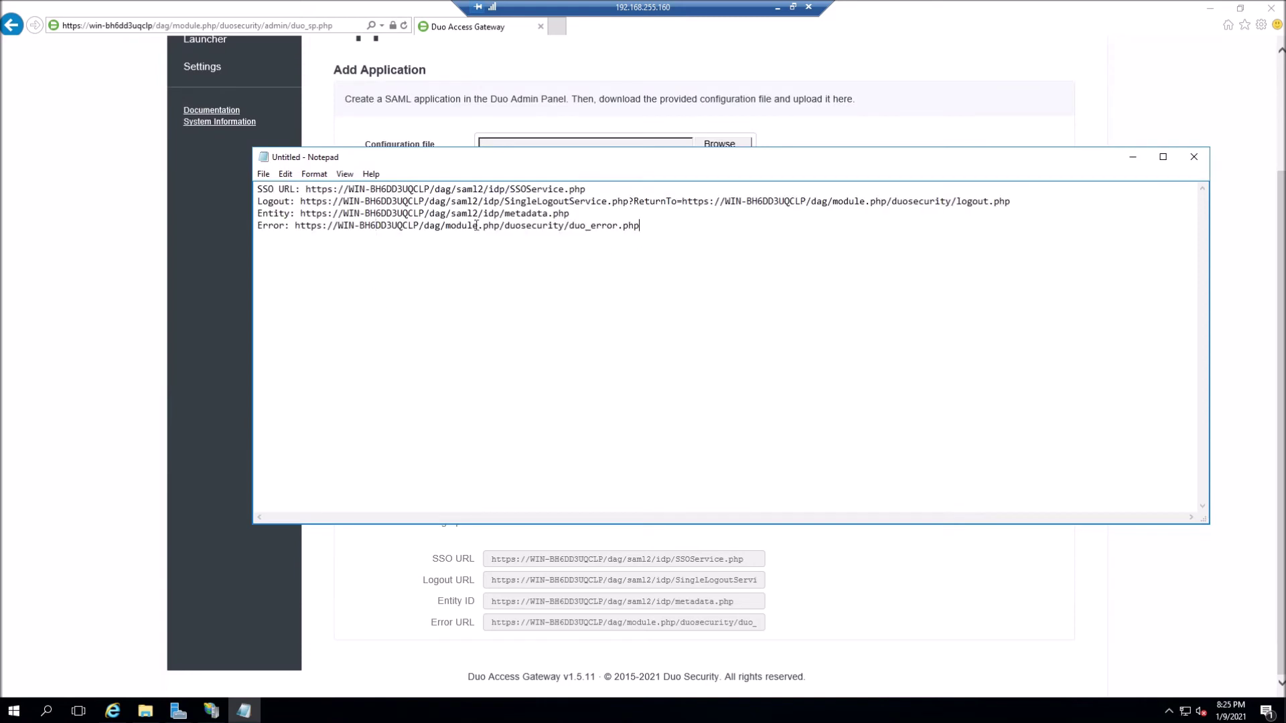
pyautogui.moveTo(653, 233); pyautogui.dragTo(255, 190)
pyautogui.rightClick(335, 195)
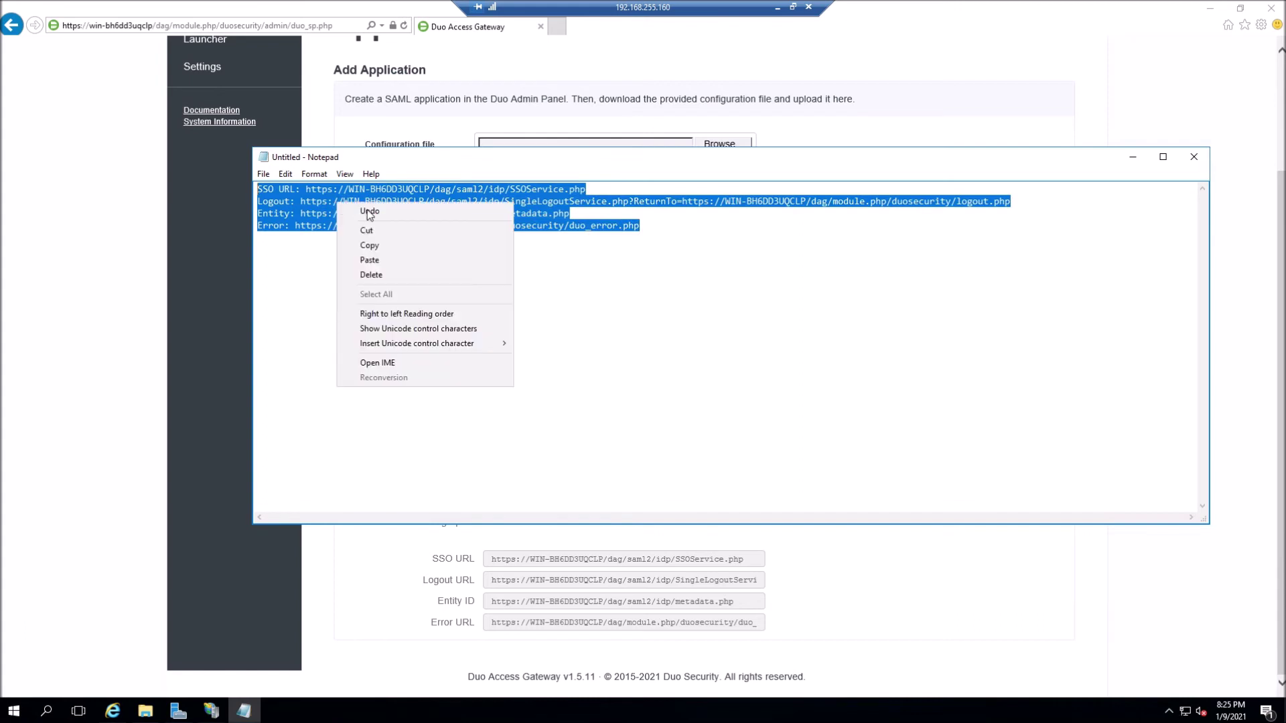
pyautogui.click(381, 246)
pyautogui.click(472, 327)
# - Save the note as URLs.txt in the Downloads\DUO folder
pyautogui.click(263, 173)
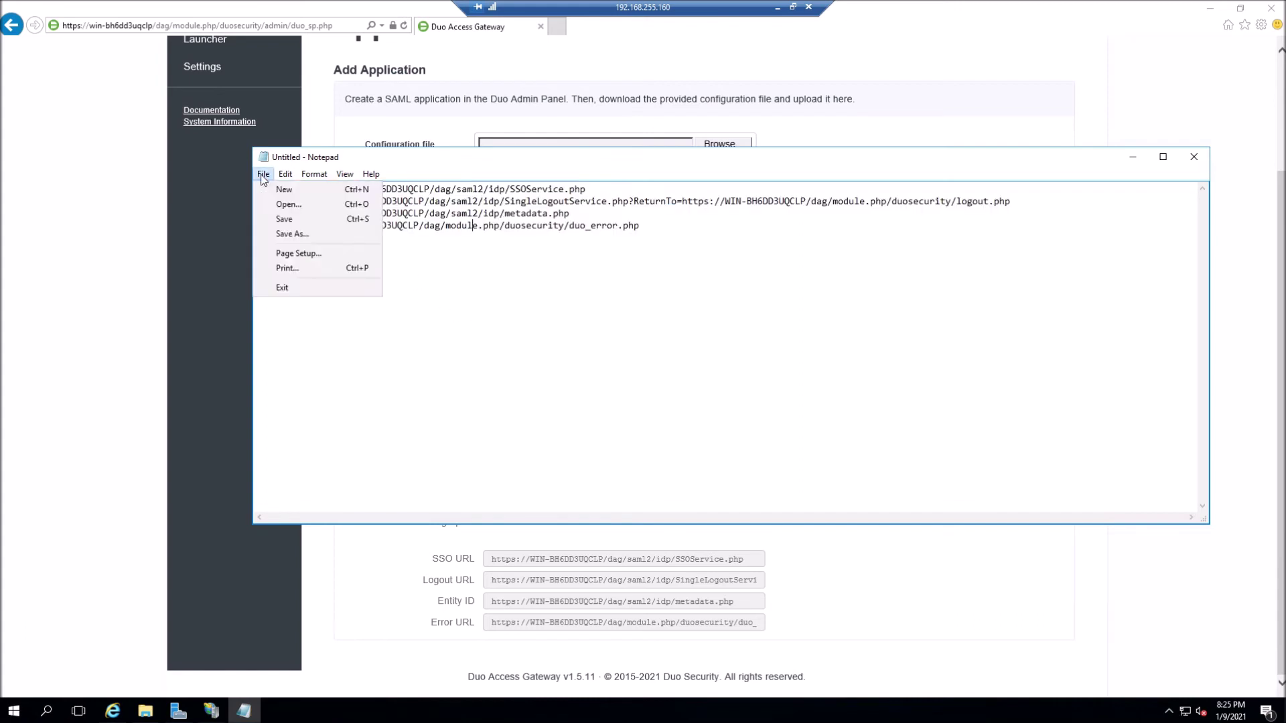
pyautogui.click(293, 240)
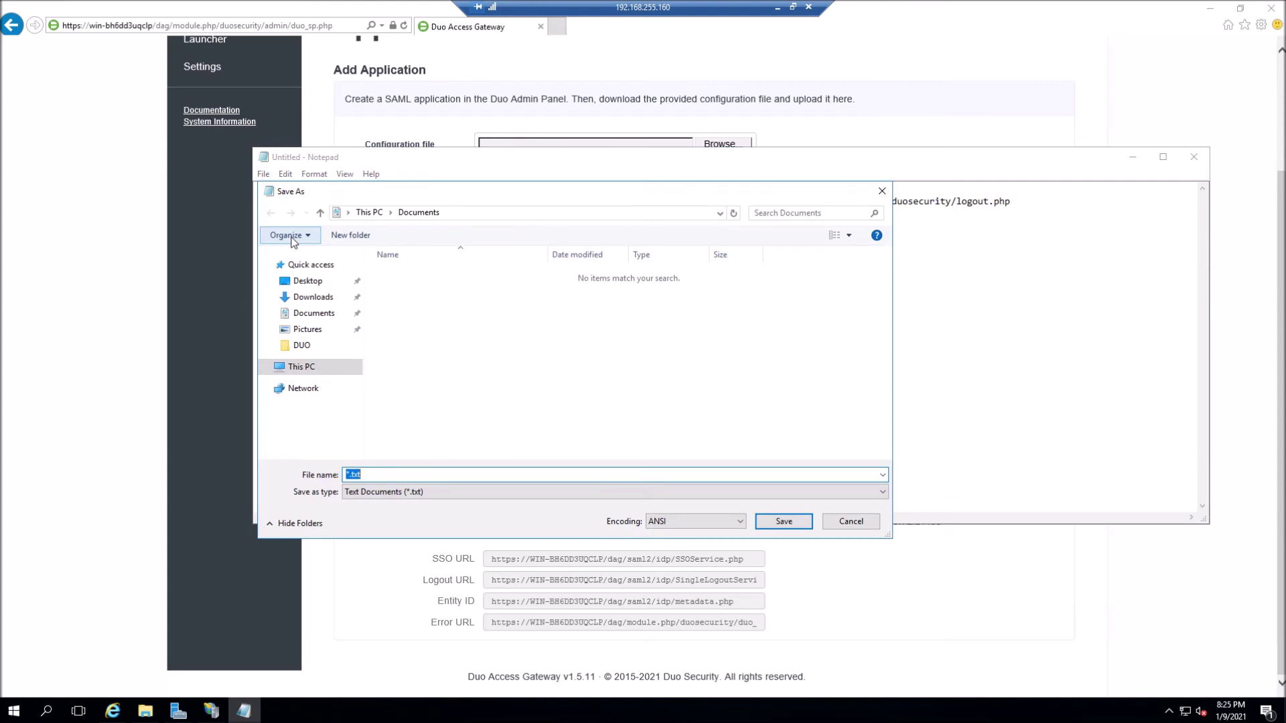
pyautogui.click(319, 300)
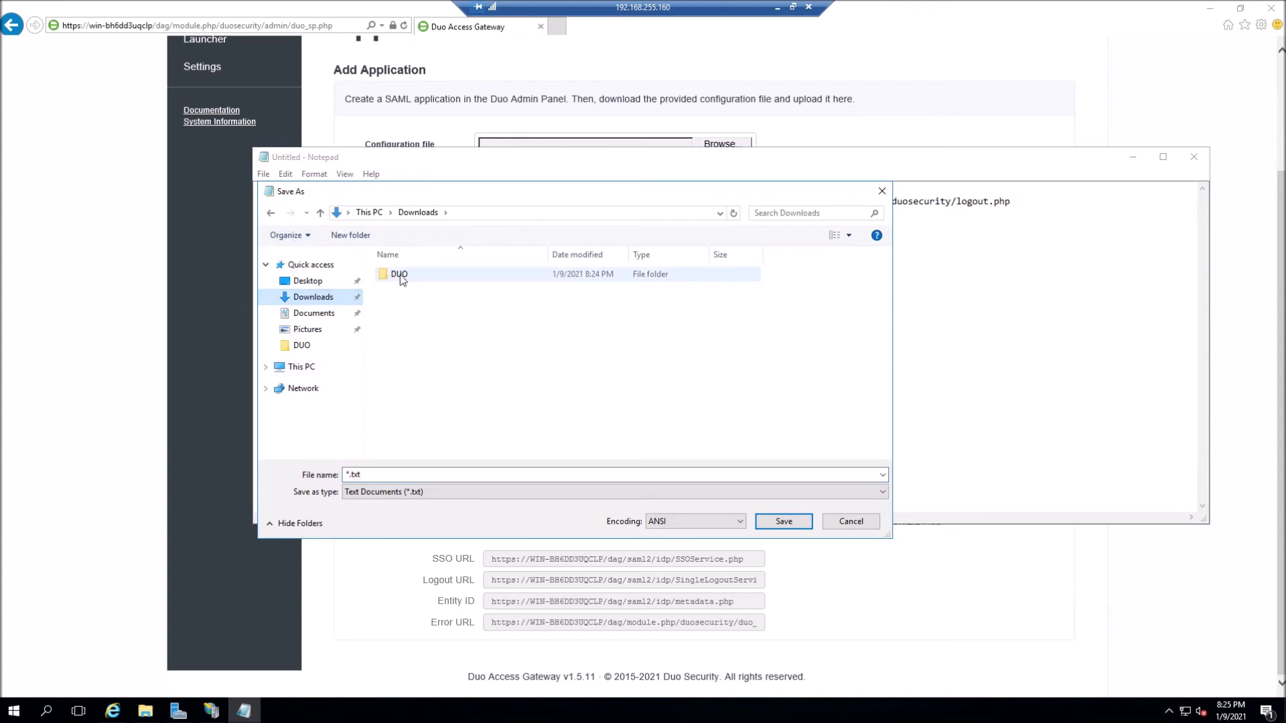
pyautogui.doubleClick(399, 274)
pyautogui.click(354, 472)
pyautogui.doubleClick(354, 472)
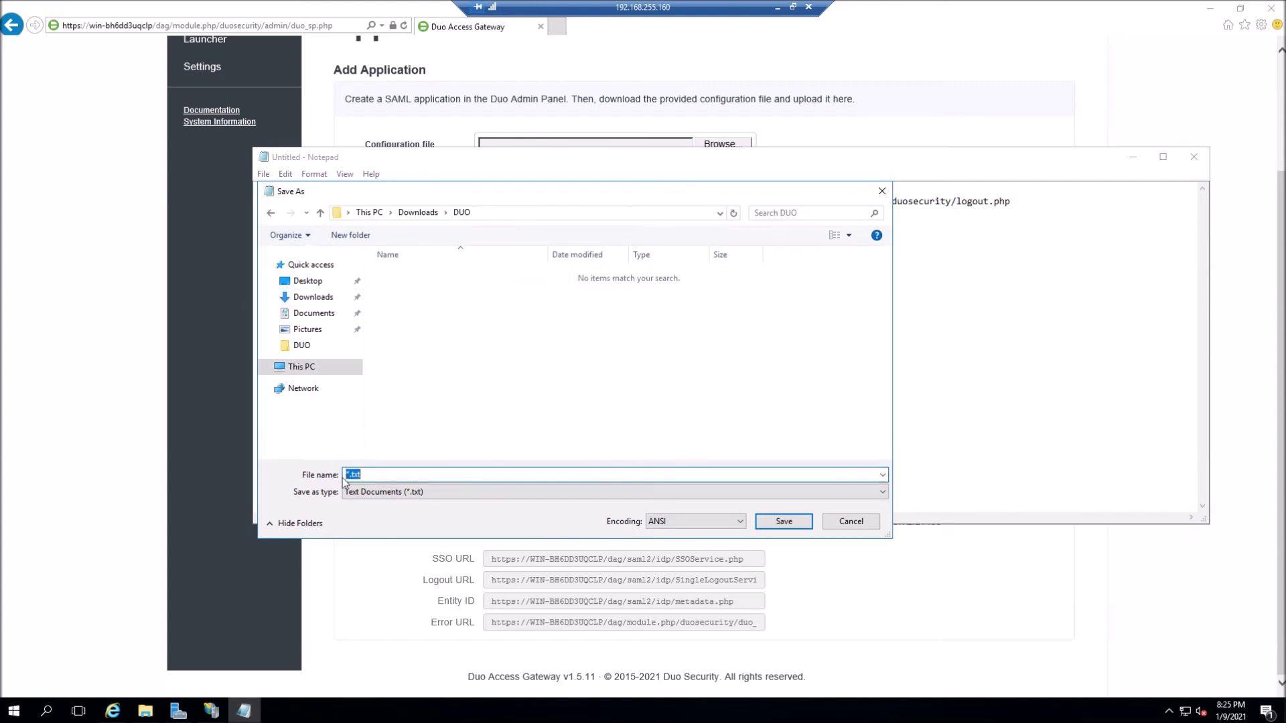
pyautogui.press('Home')
pyautogui.press('Delete')
pyautogui.write('URLs')
pyautogui.press('Return')
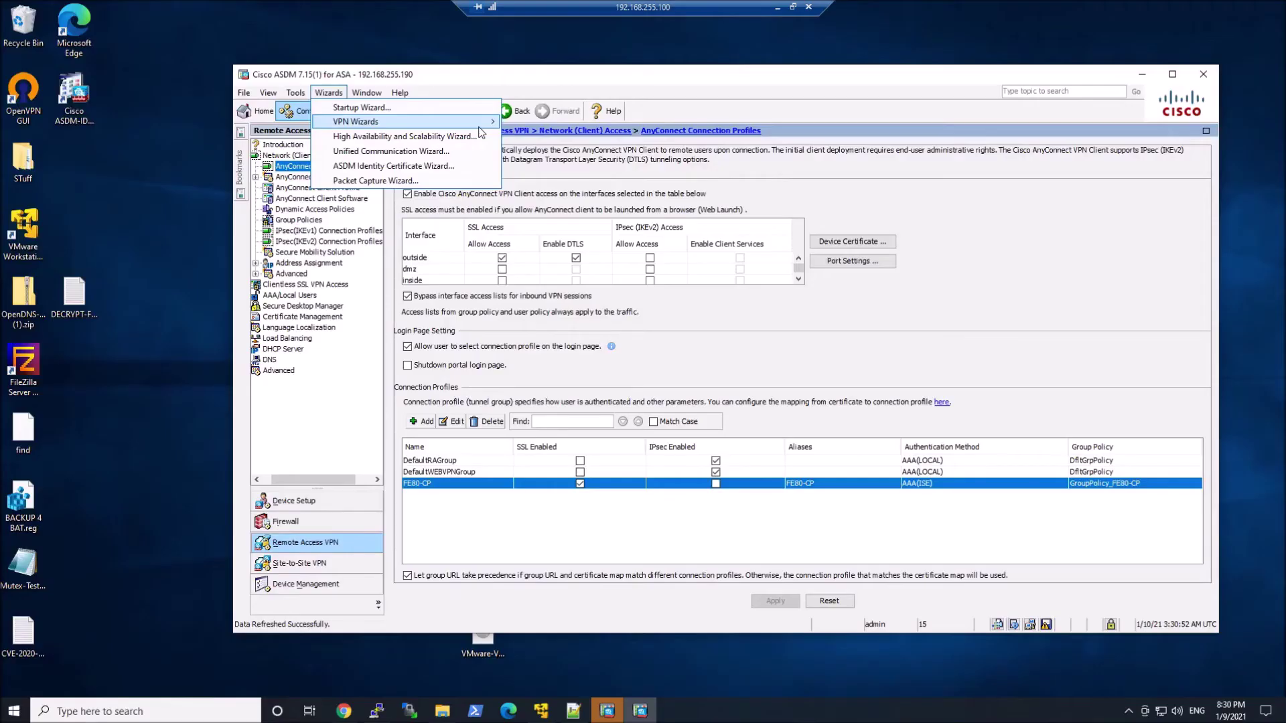
# - Start the AnyConnect Connection Setup Wizard and name the connection profile DUO-AD-ISE
pyautogui.moveTo(477, 129)
pyautogui.click(542, 137)
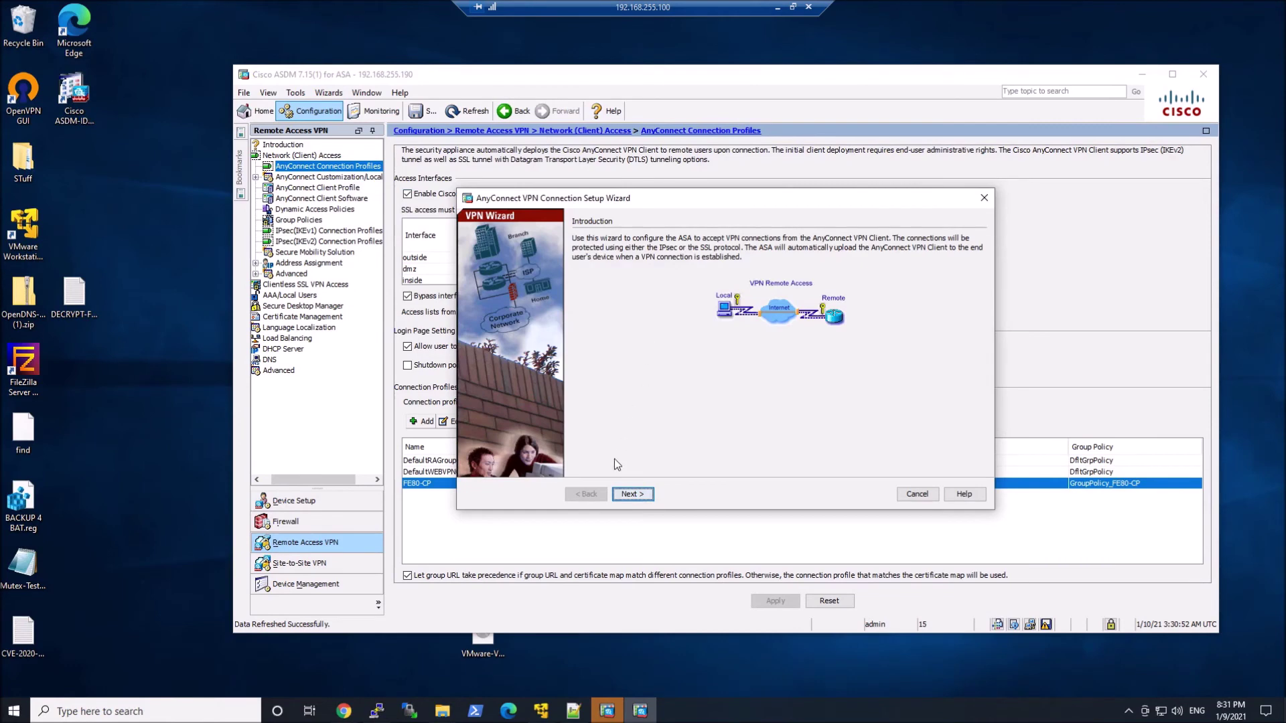
pyautogui.click(633, 494)
pyautogui.click(679, 271)
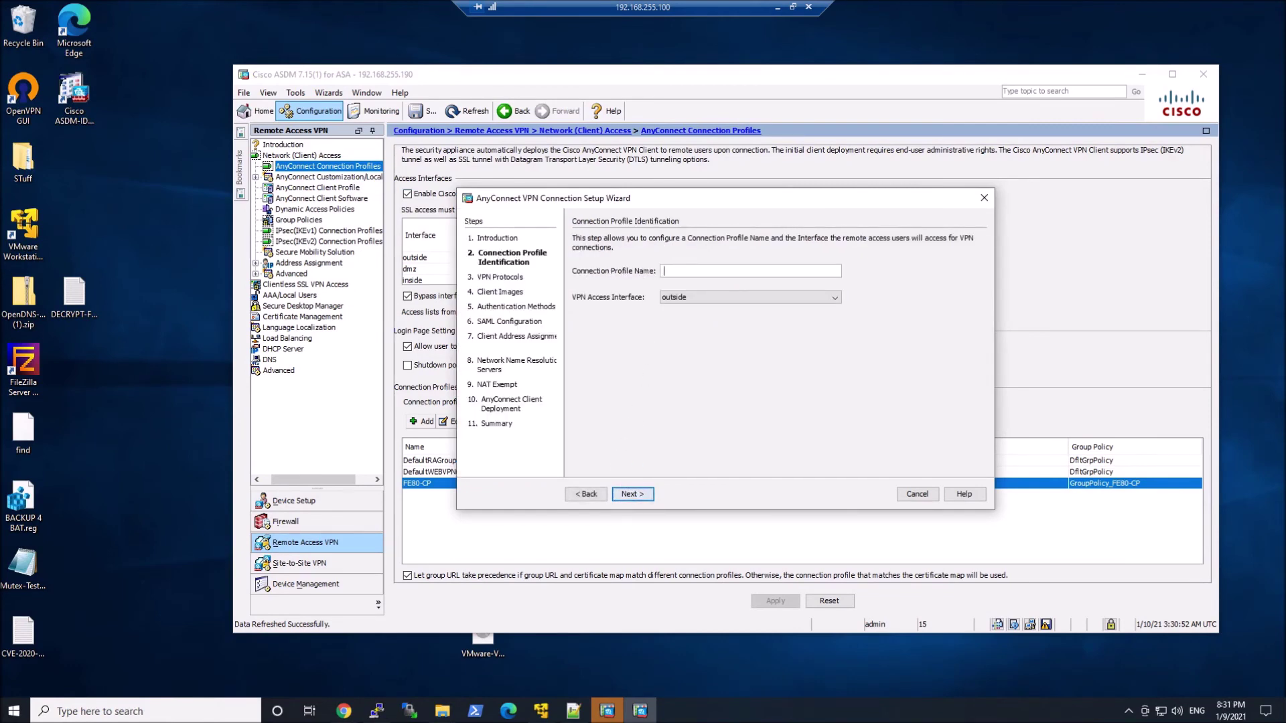
pyautogui.write('DUO-AD-ISE')
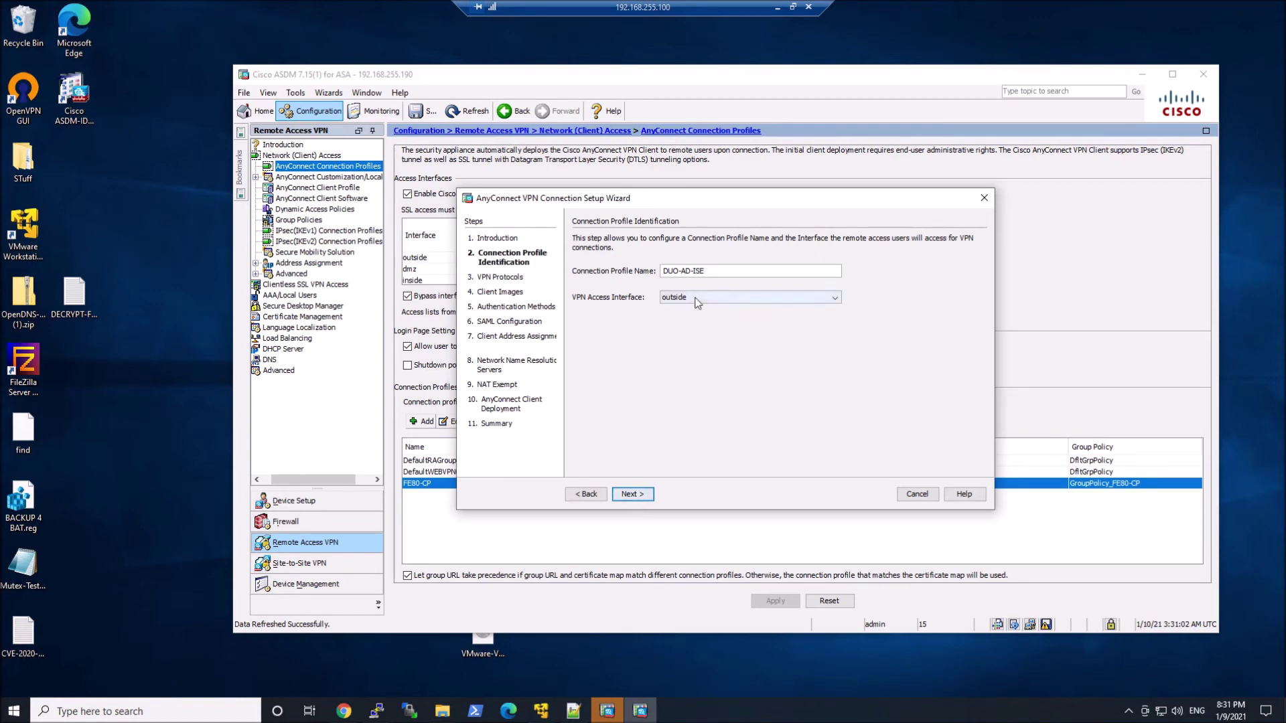
pyautogui.click(630, 501)
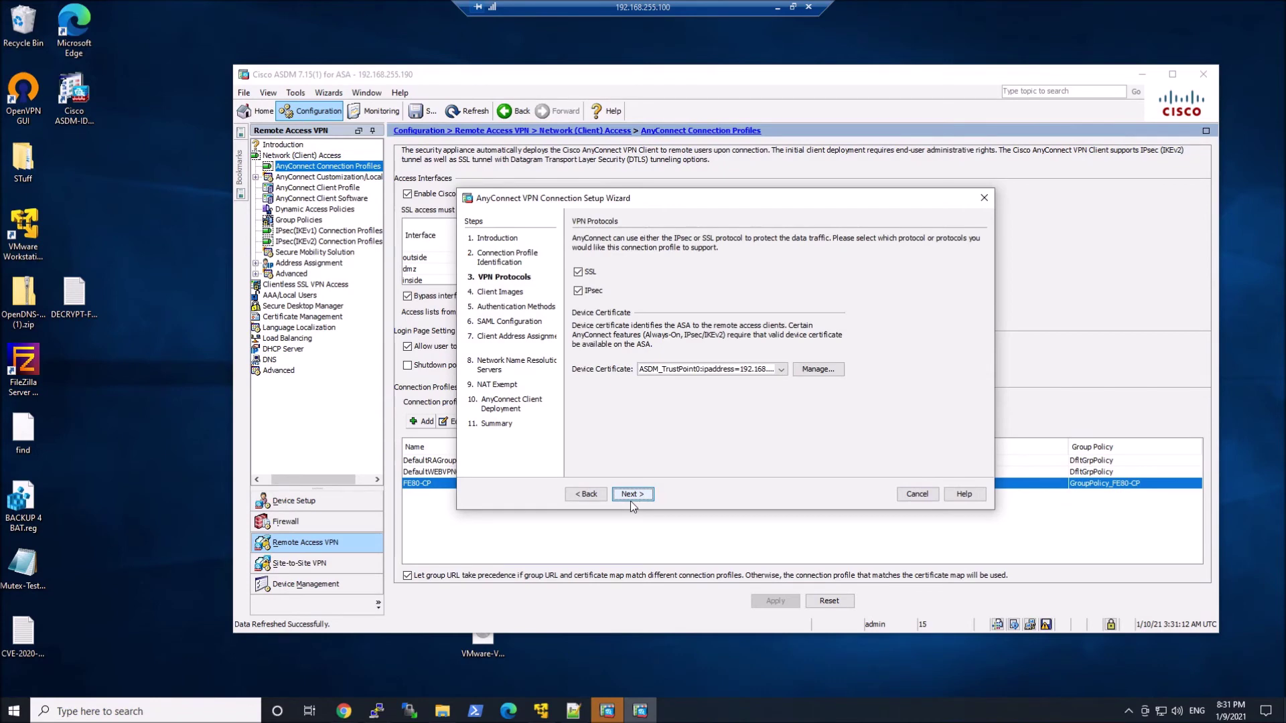
# - Untick IPsec so the profile is SSL-only, then advance to Client Address Assignment
pyautogui.click(590, 292)
pyautogui.click(590, 293)
pyautogui.click(632, 496)
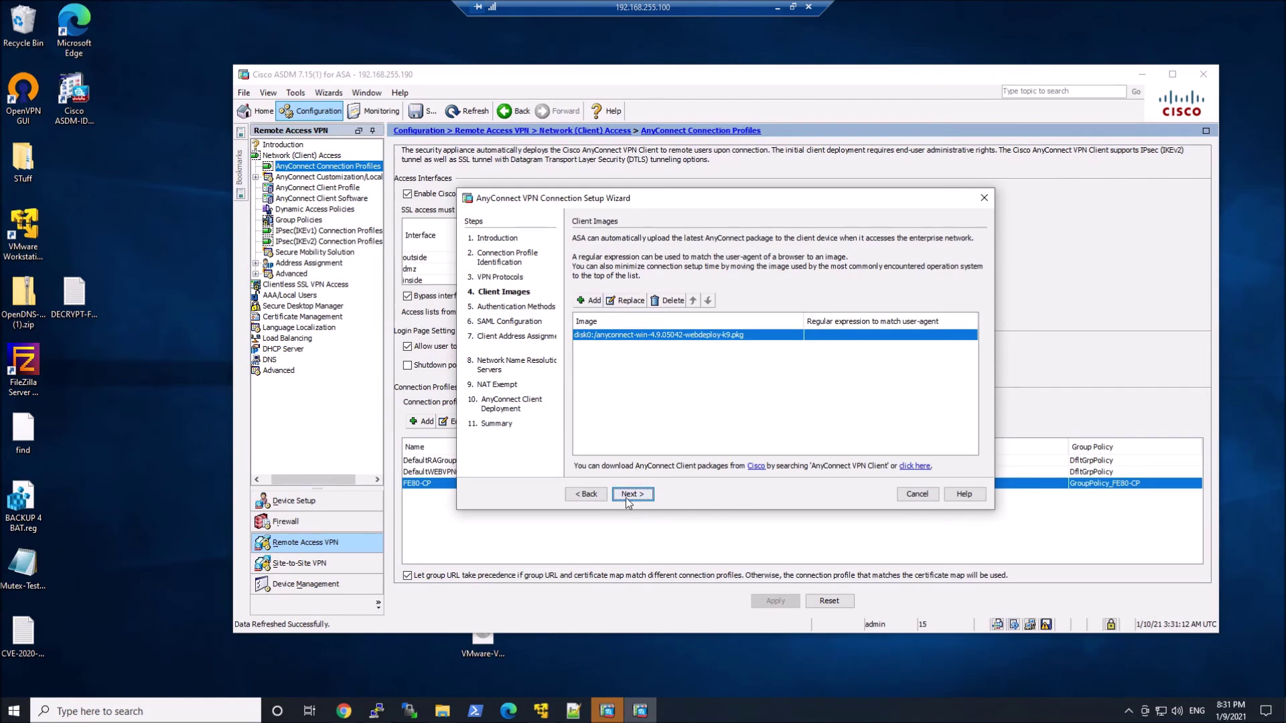
pyautogui.click(629, 496)
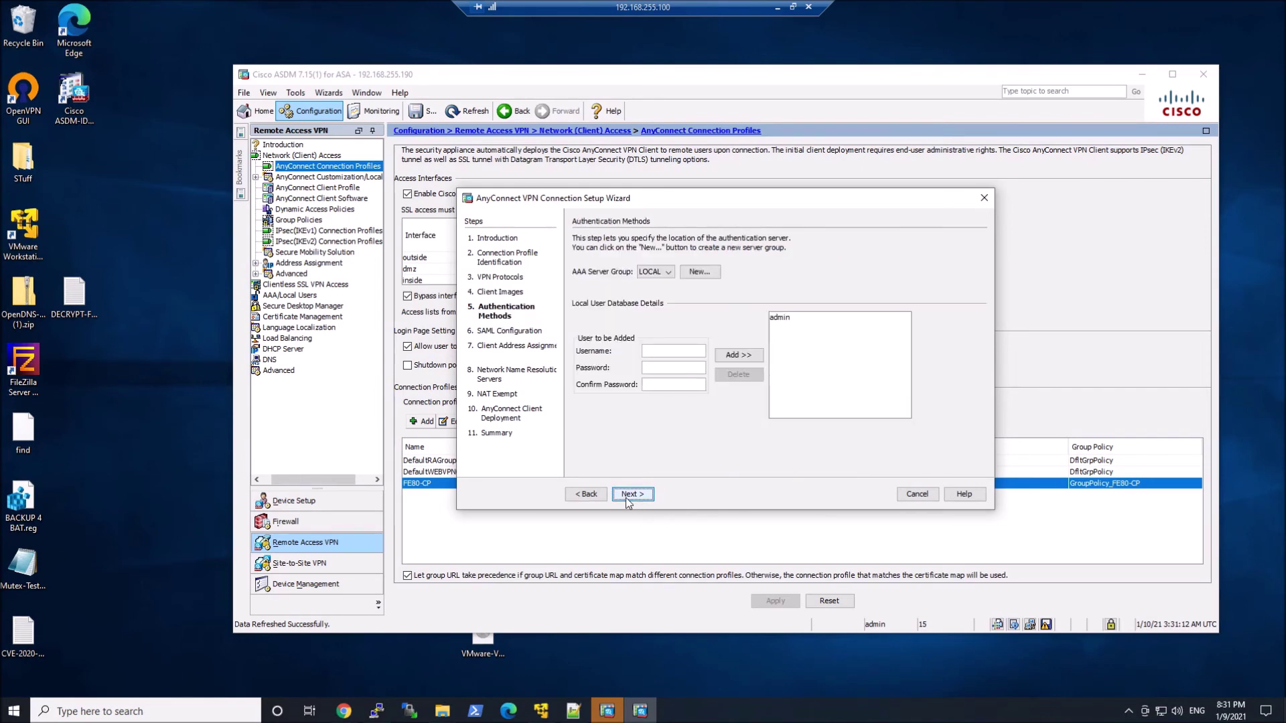
pyautogui.click(629, 495)
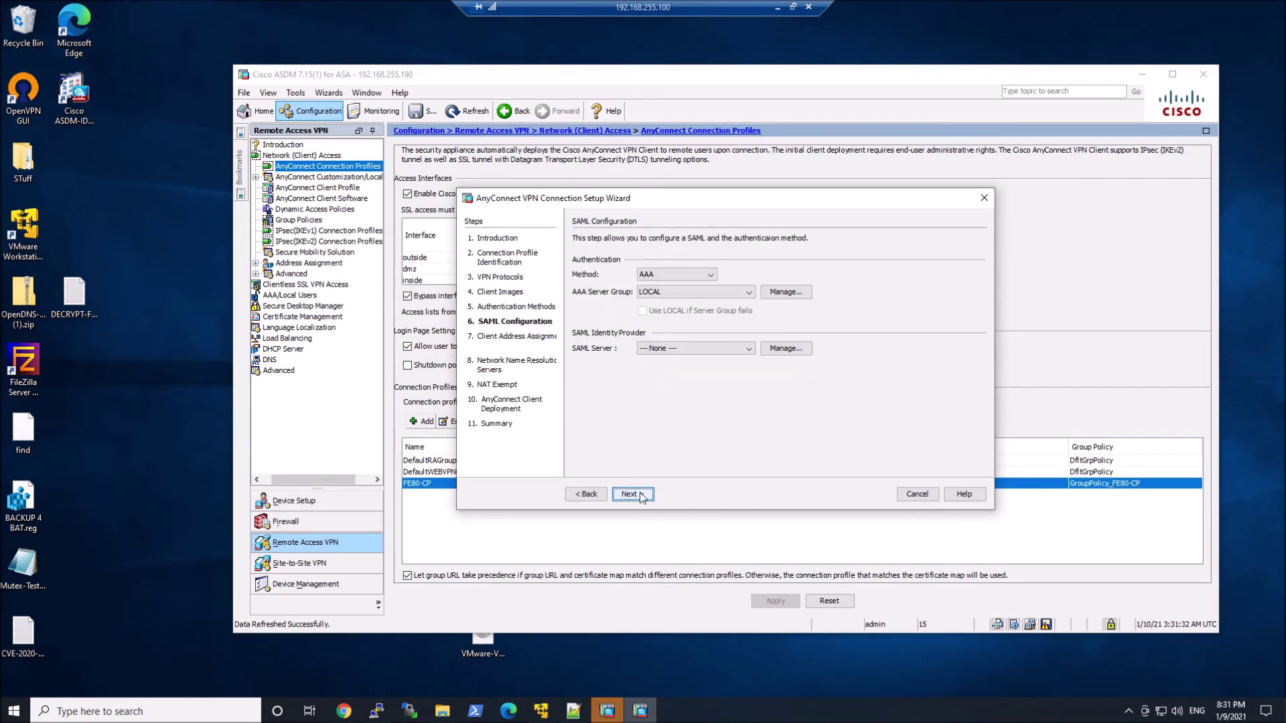
pyautogui.click(629, 495)
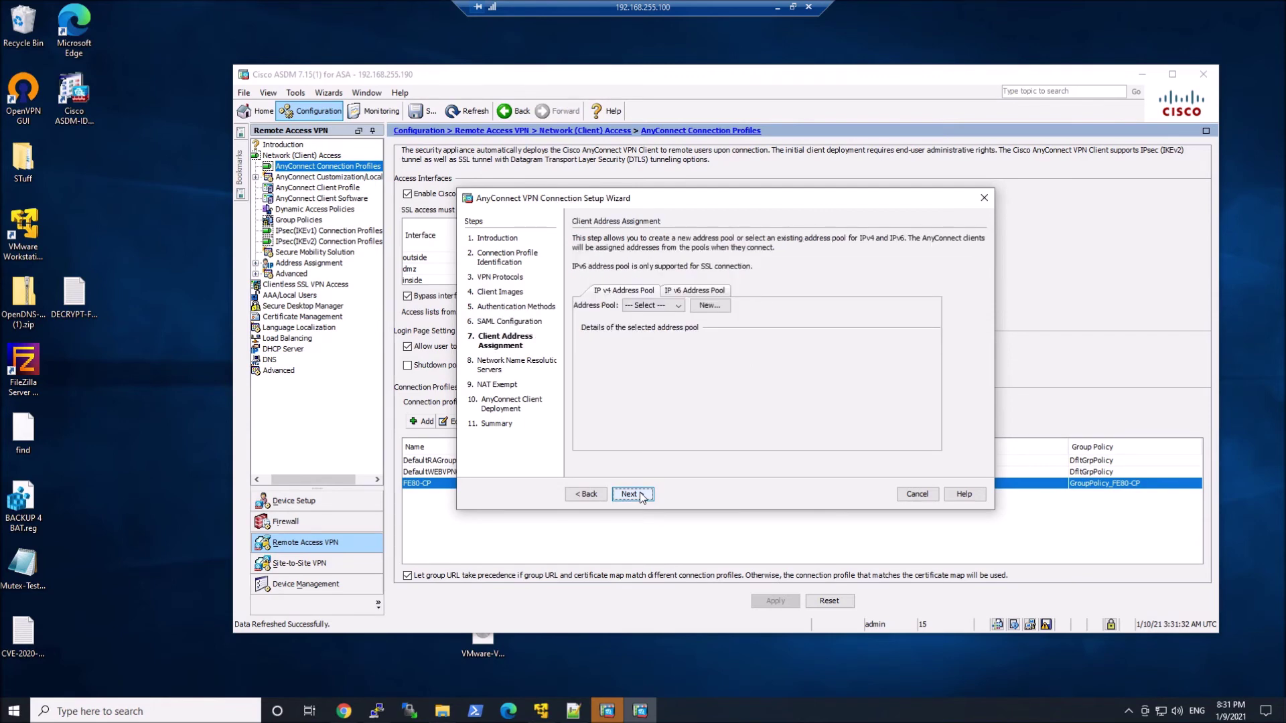
# - Assign clients the existing RA-VPN-POOL and set DNS server 10.10.10.100
pyautogui.click(710, 306)
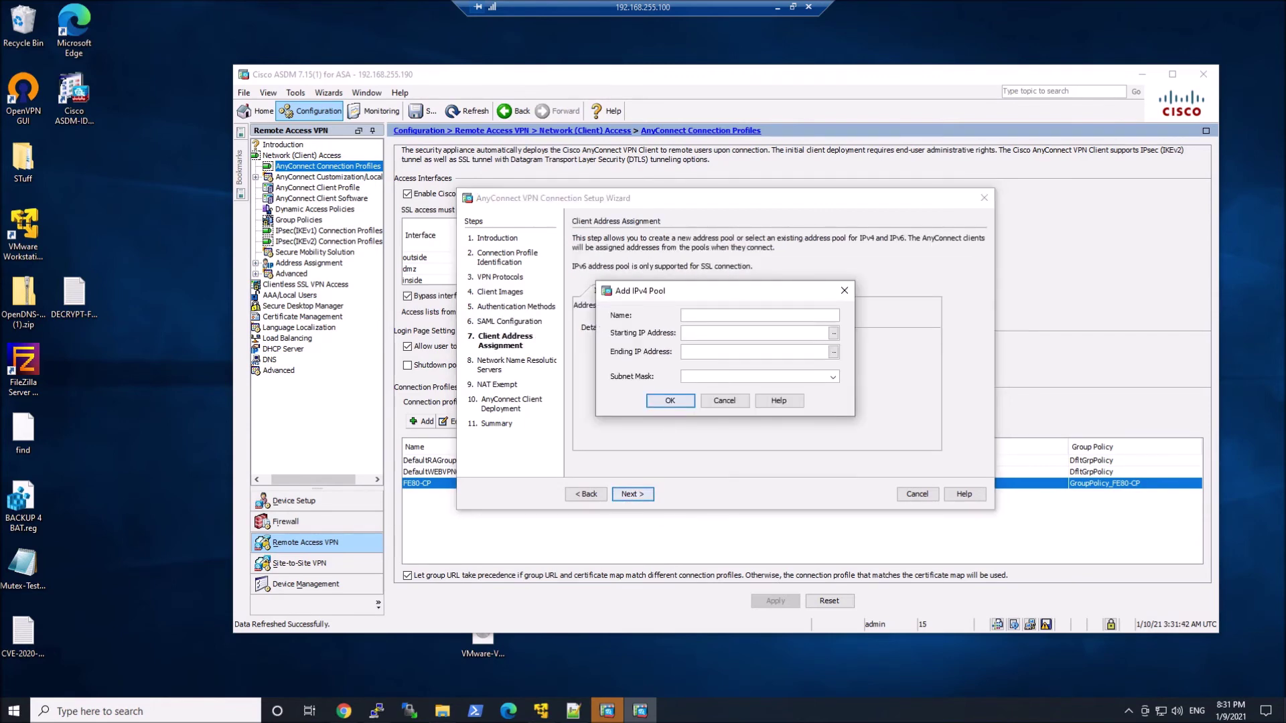
pyautogui.click(724, 400)
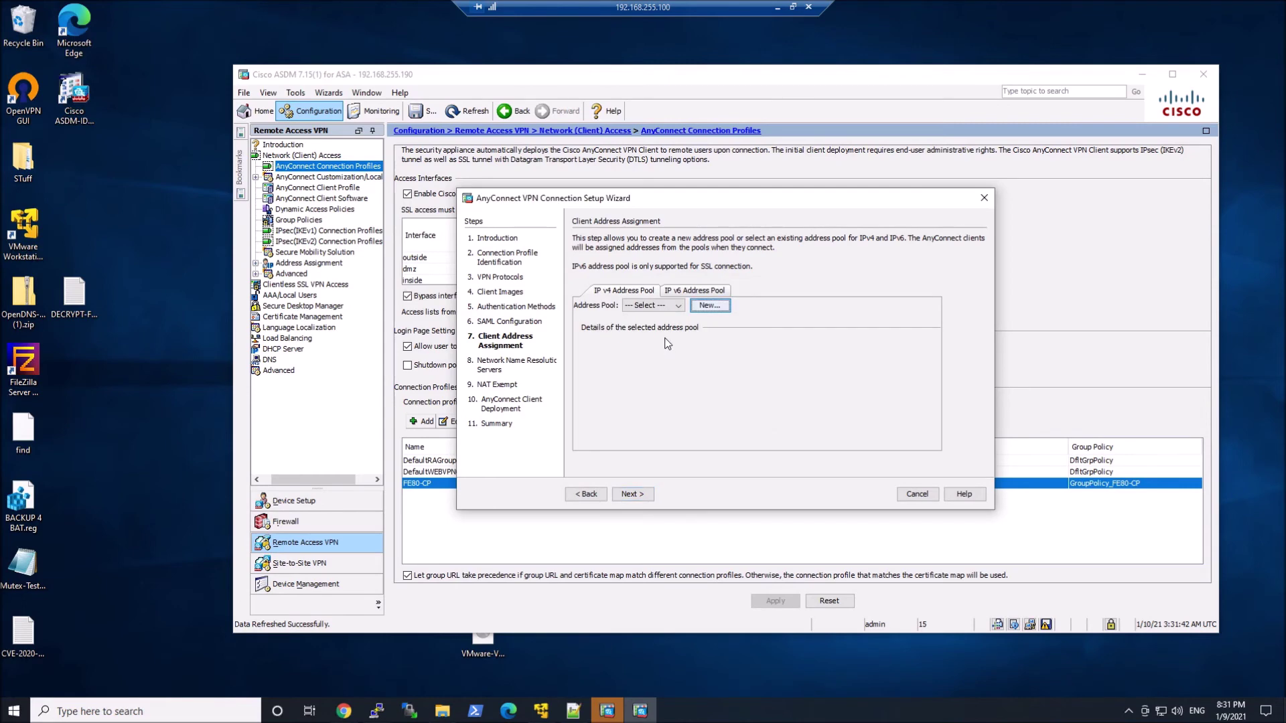
pyautogui.click(653, 306)
pyautogui.click(646, 324)
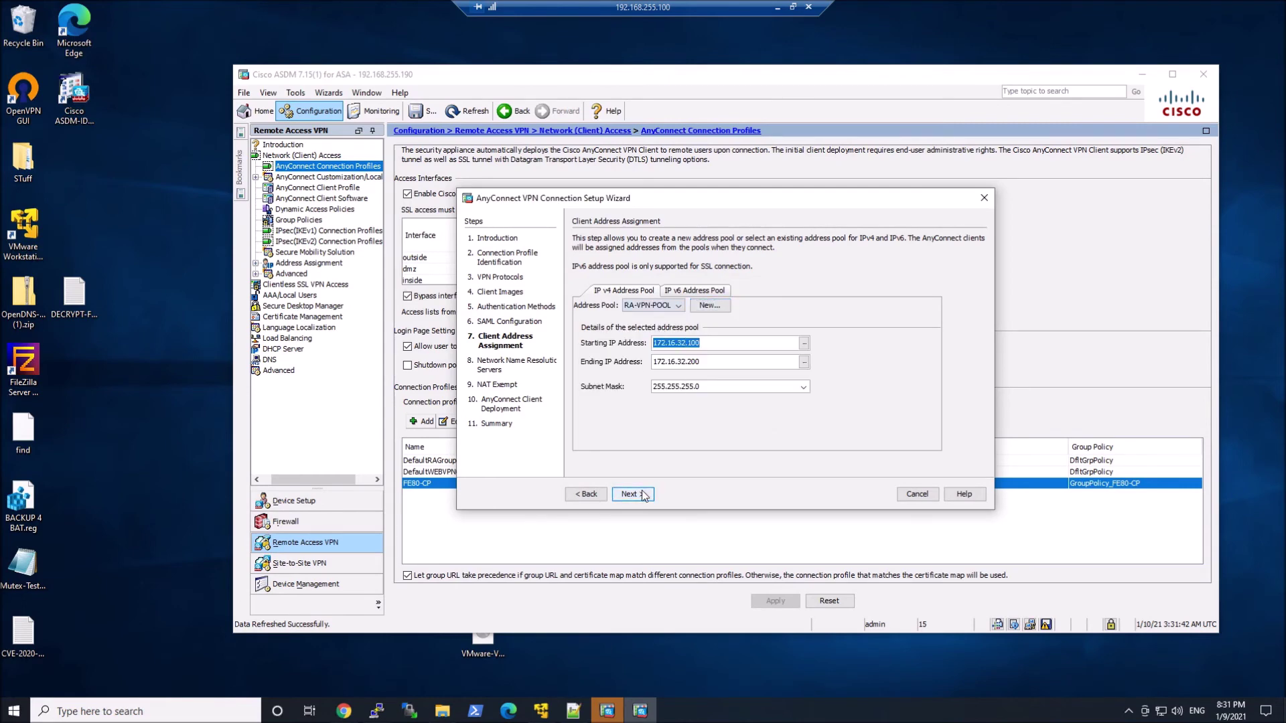
pyautogui.click(644, 496)
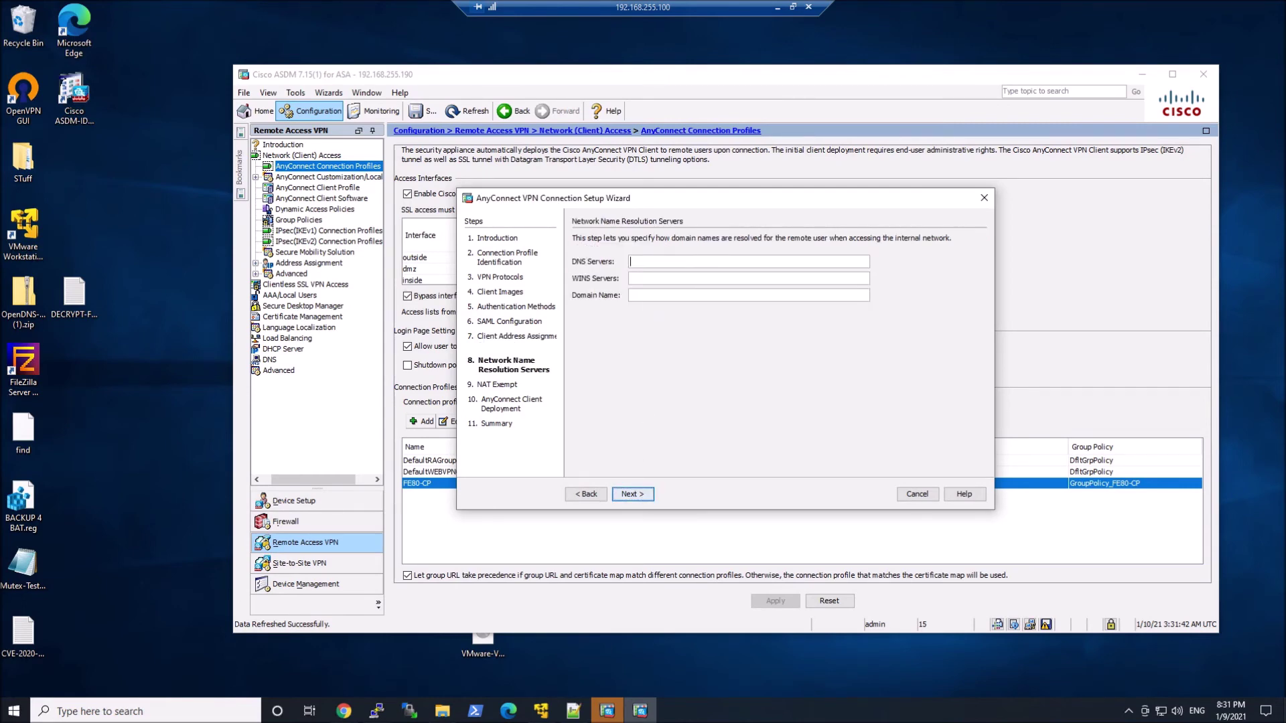
pyautogui.write('10.10.10.100')
# - Exempt VPN traffic from NAT and finish creating the DUO-AD-ISE profile
pyautogui.click(642, 496)
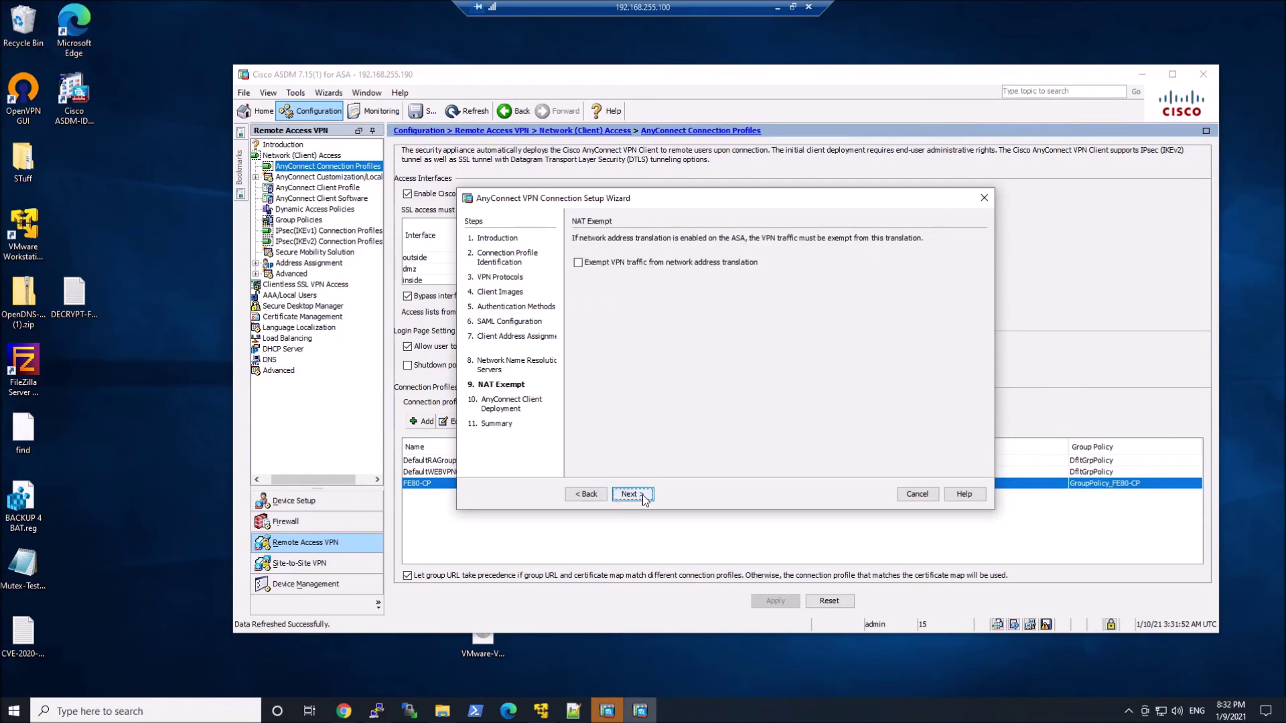
pyautogui.click(622, 262)
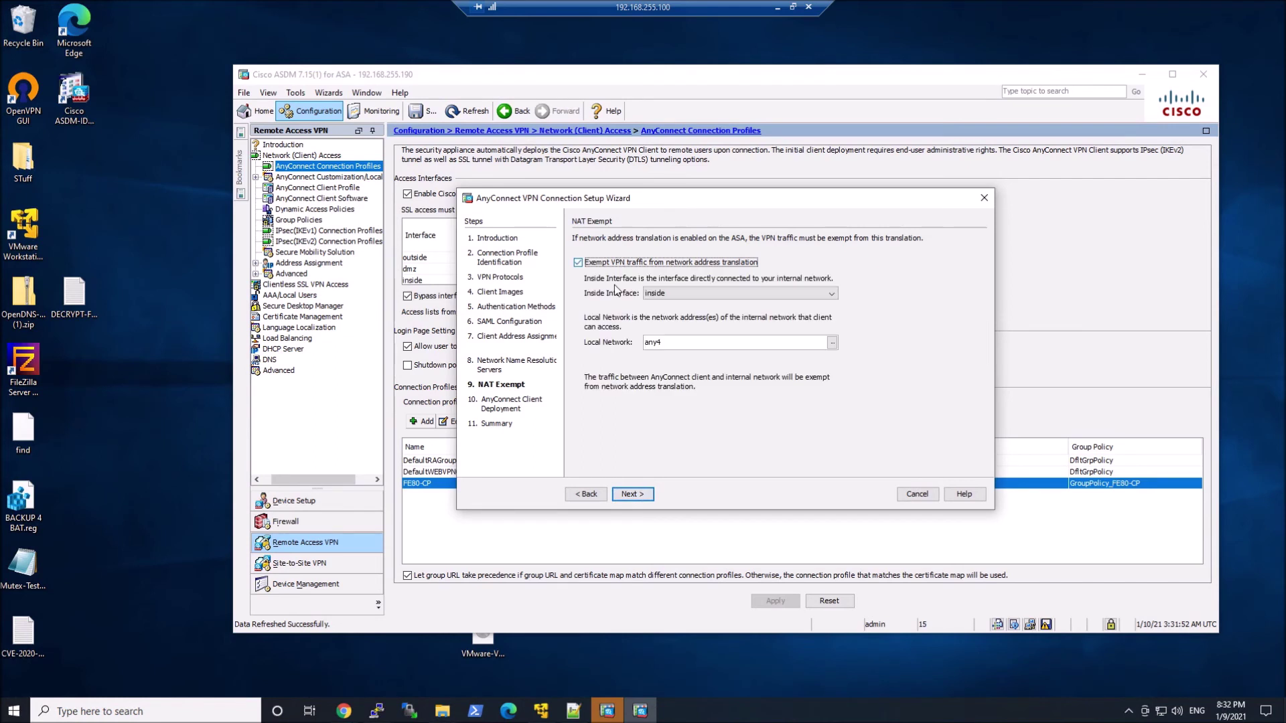
pyautogui.click(637, 497)
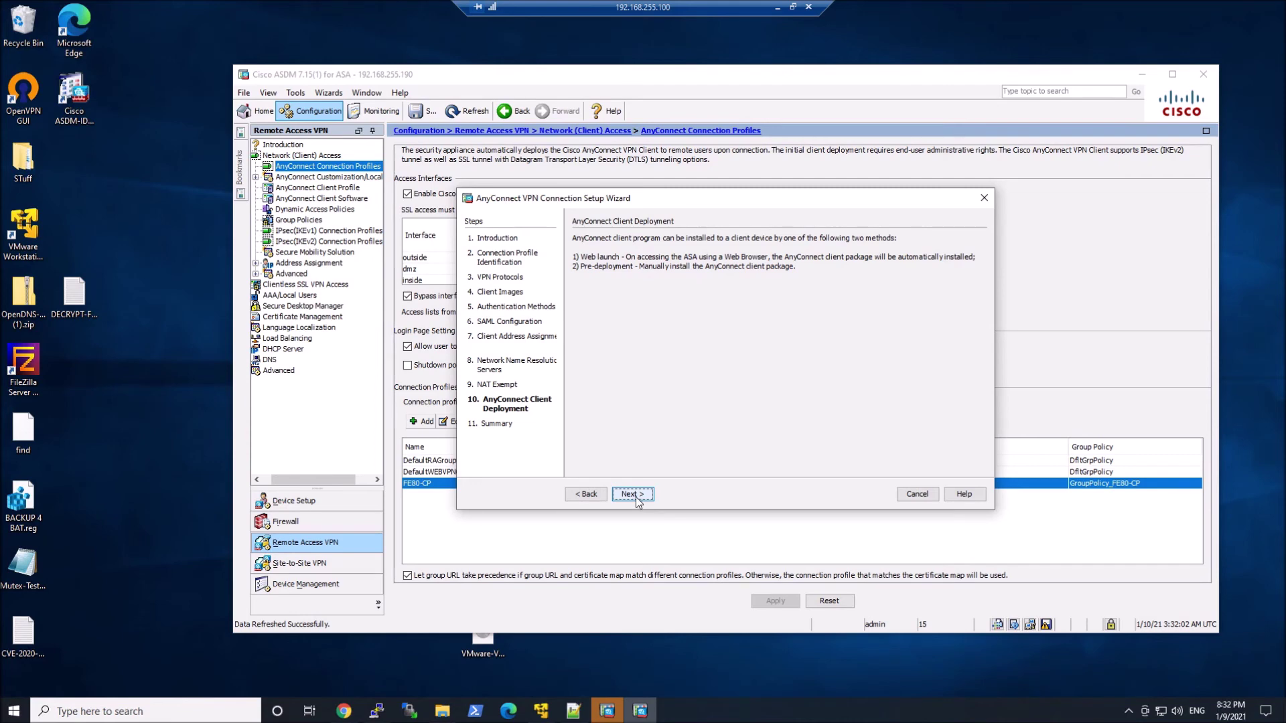
pyautogui.click(636, 497)
pyautogui.click(632, 495)
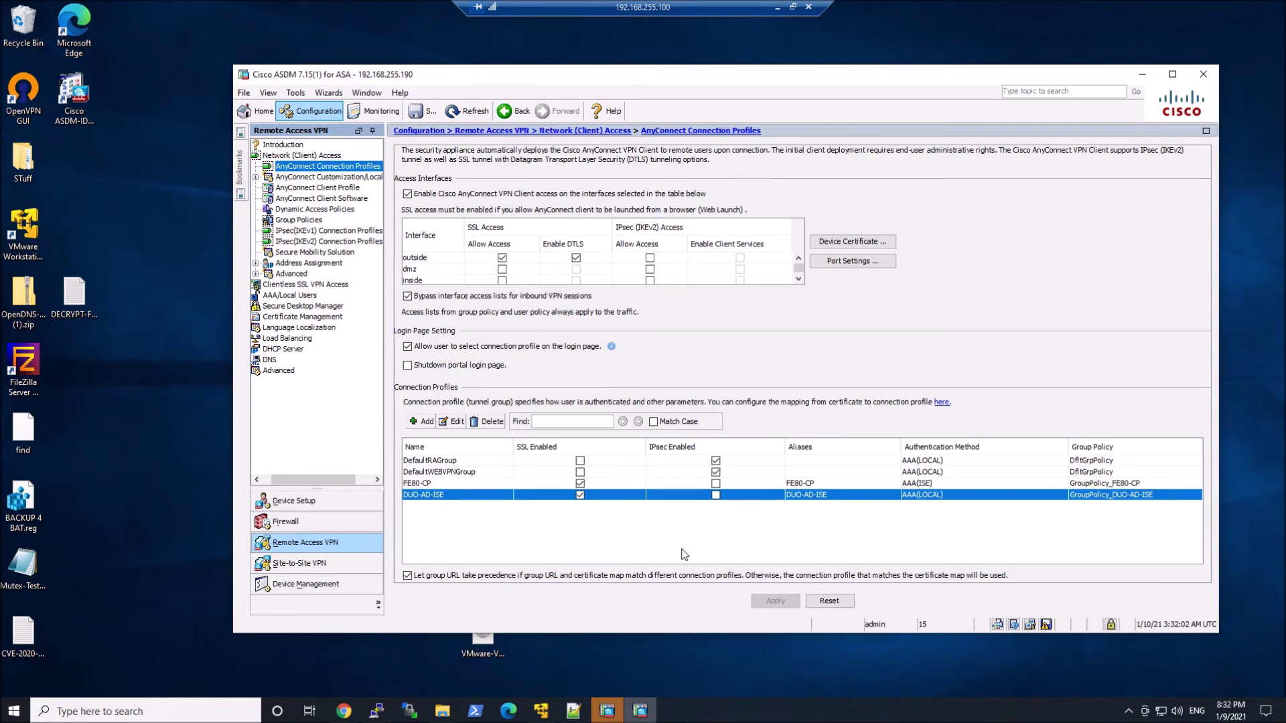
# - Add dag.crt under CA Certificates with trustpoint name DUO_Access_Gateway and install it
pyautogui.click(296, 317)
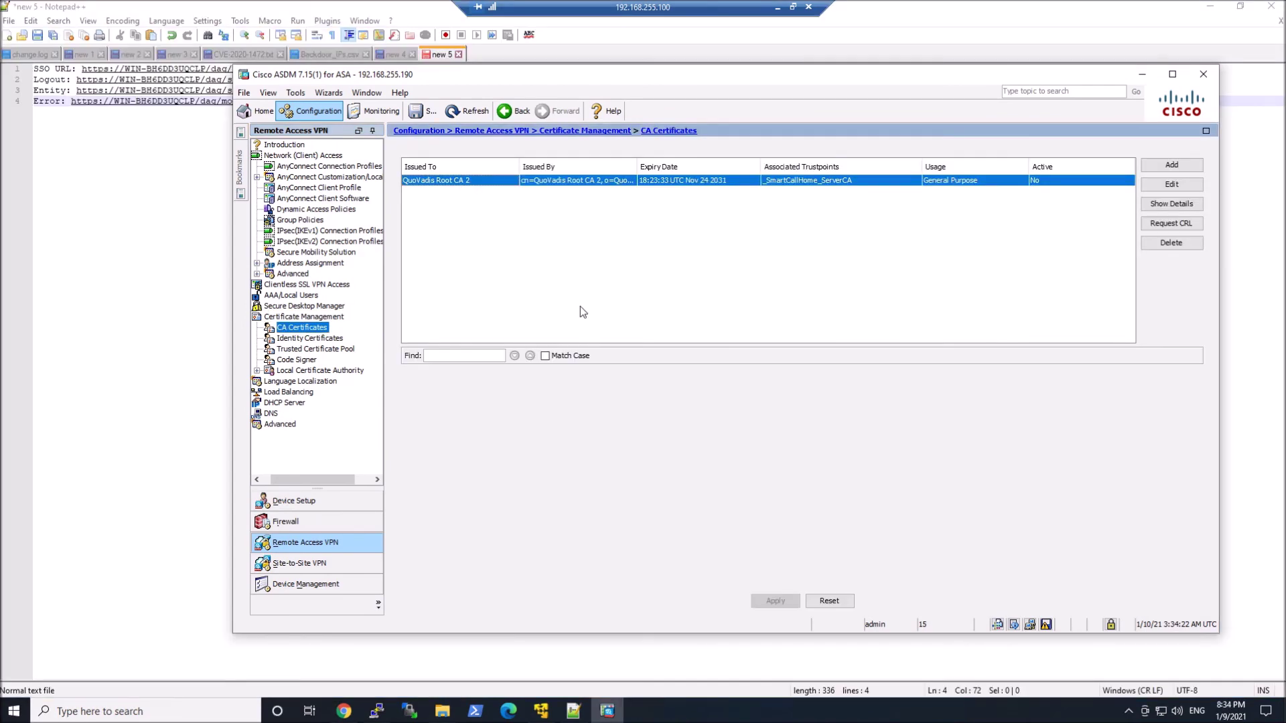
pyautogui.click(1180, 166)
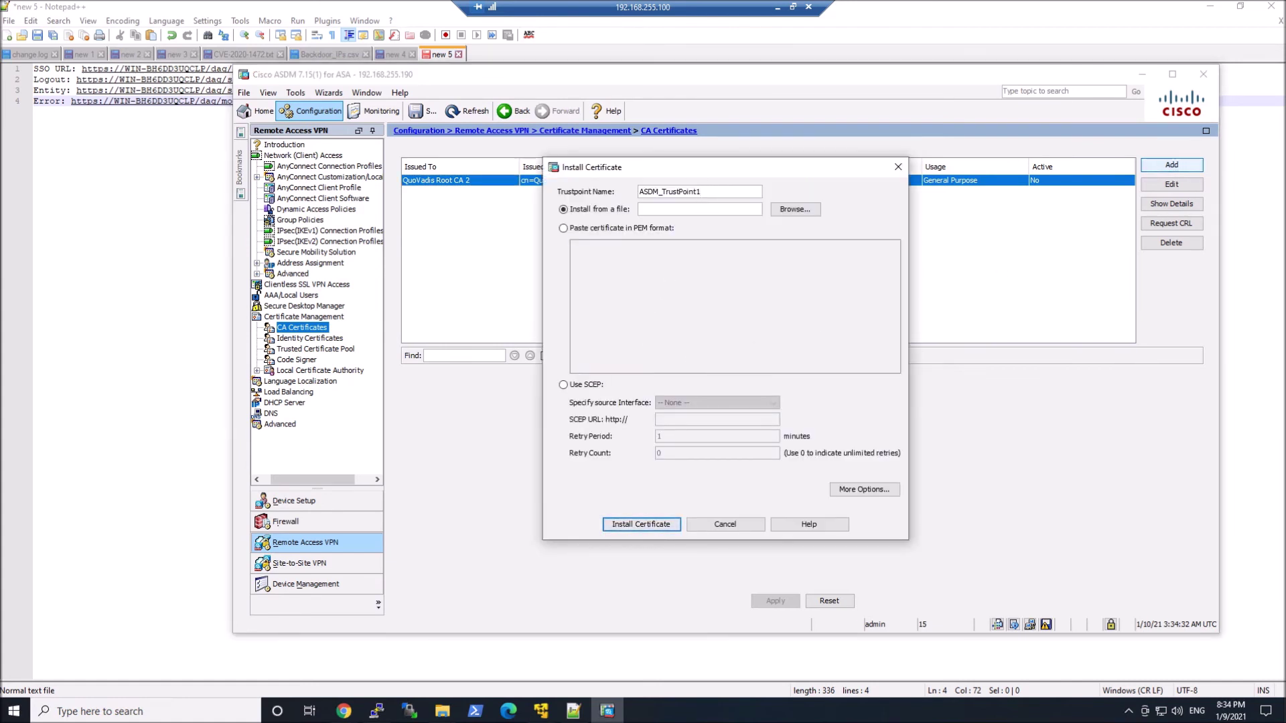
pyautogui.write('DUO_Access_Gateway')
pyautogui.click(800, 209)
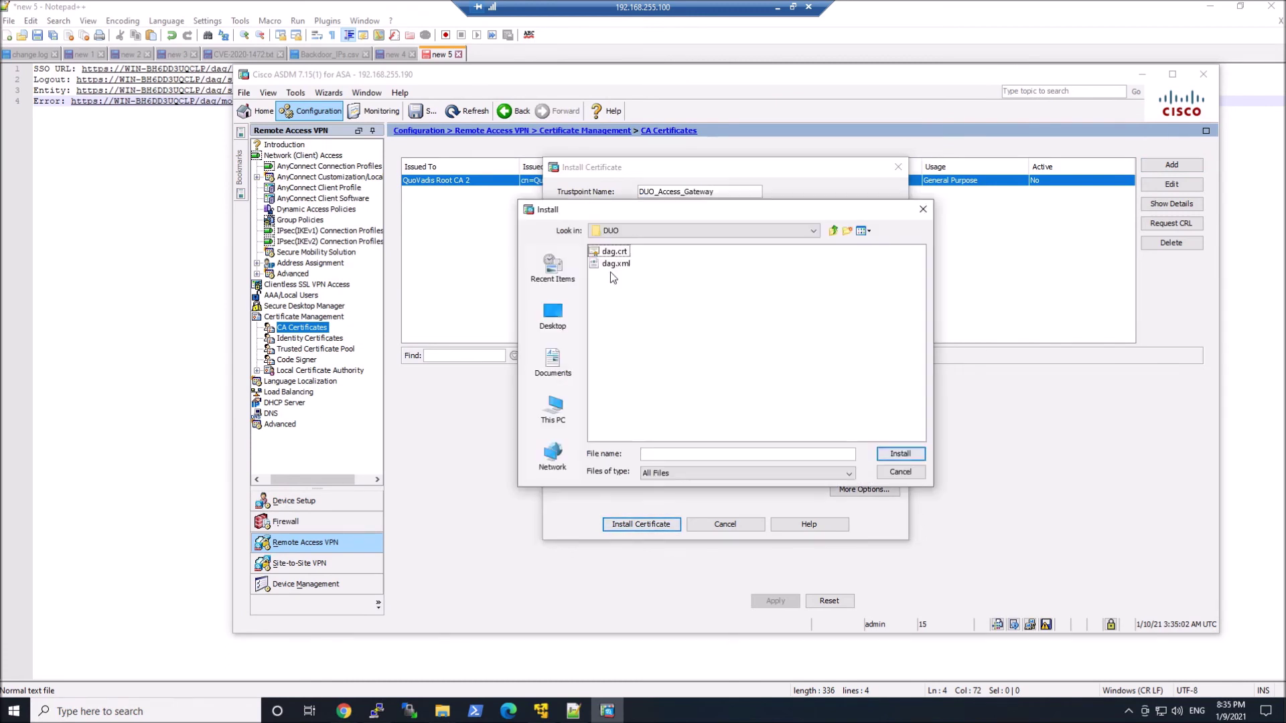
pyautogui.doubleClick(613, 252)
pyautogui.click(638, 528)
pyautogui.click(709, 401)
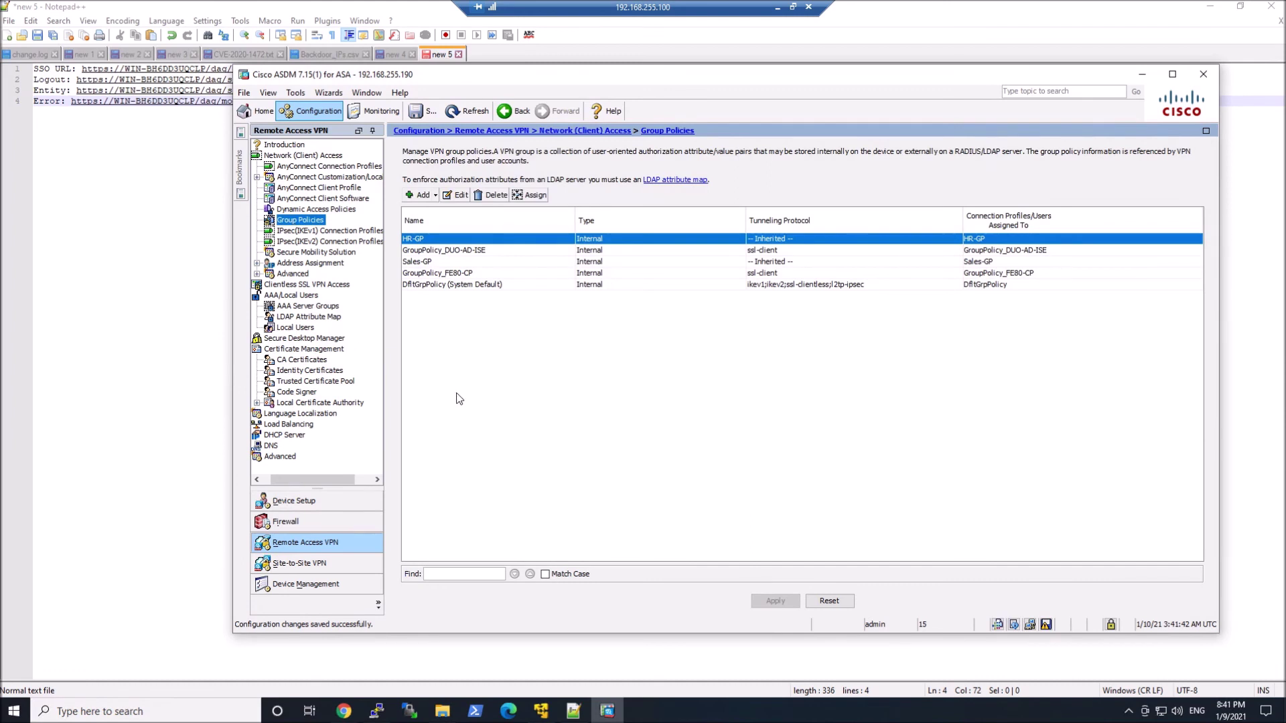
# - Give GroupPolicy_DUO-AD-ISE its own banner 'This is the base GP for DUO-AD-ISE'
pyautogui.click(452, 250)
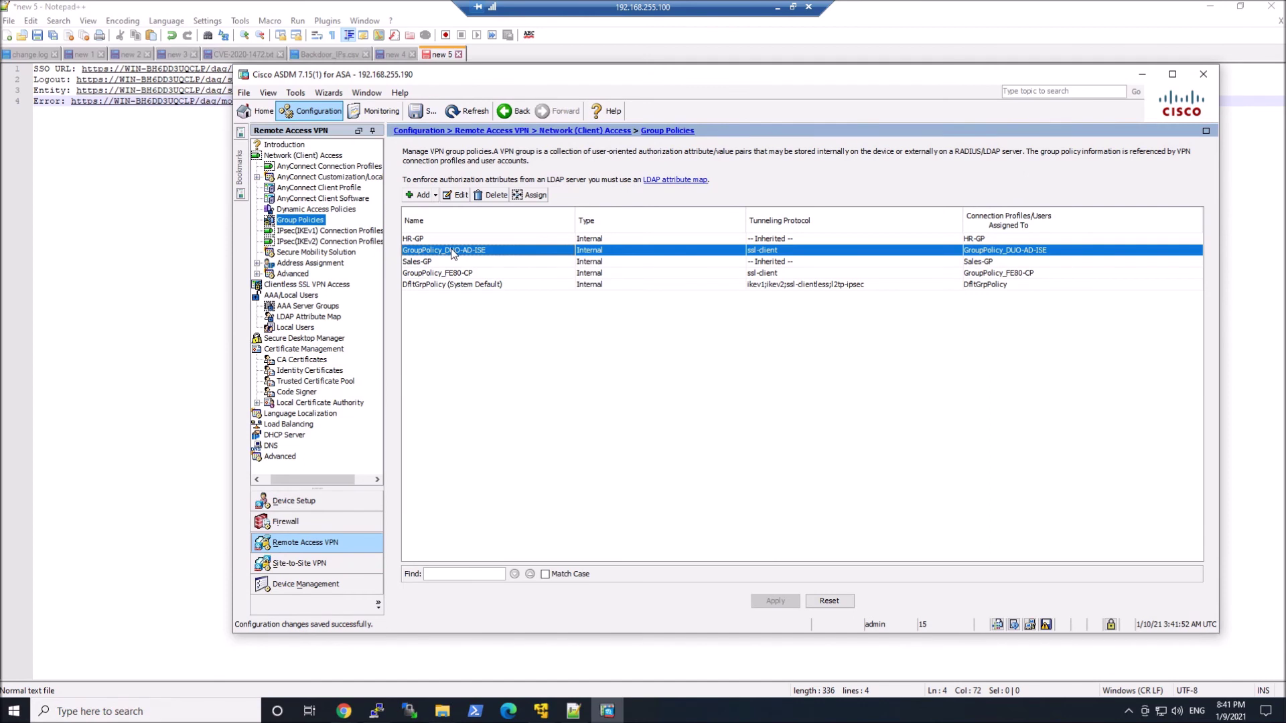
pyautogui.doubleClick(451, 249)
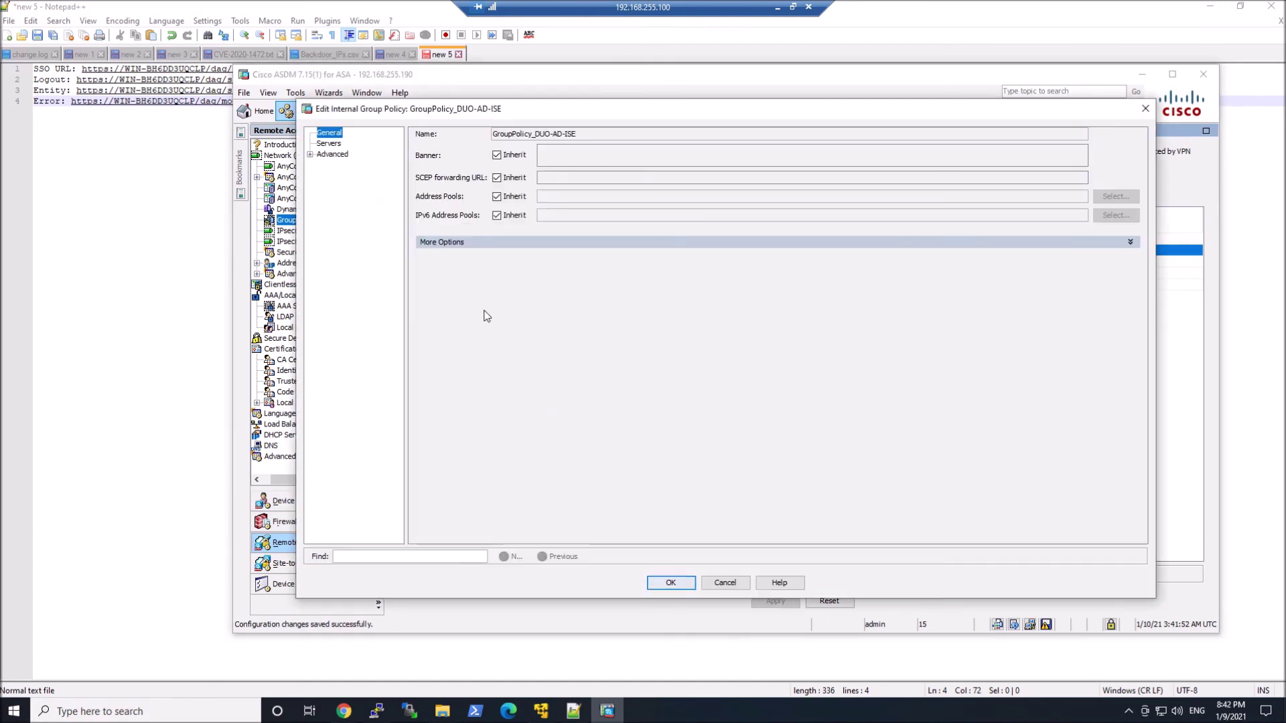
pyautogui.click(499, 154)
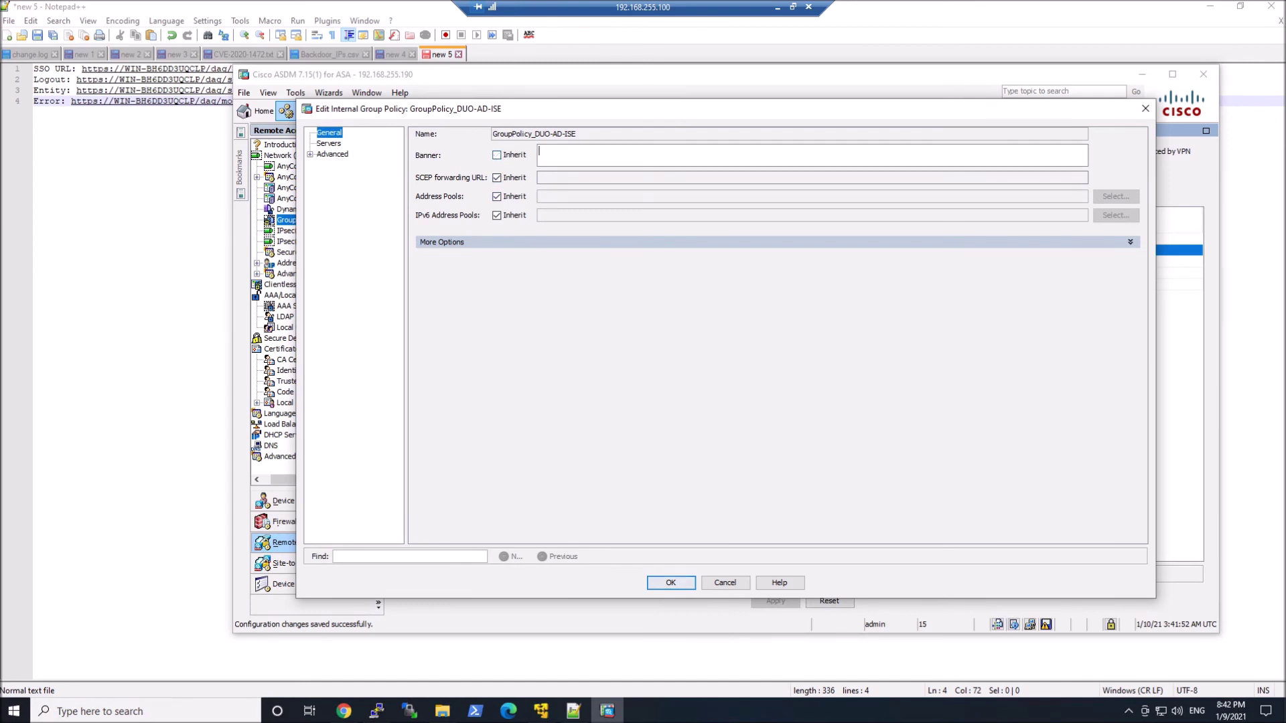
pyautogui.write('This is the base GP for DUO-AD-ISE')
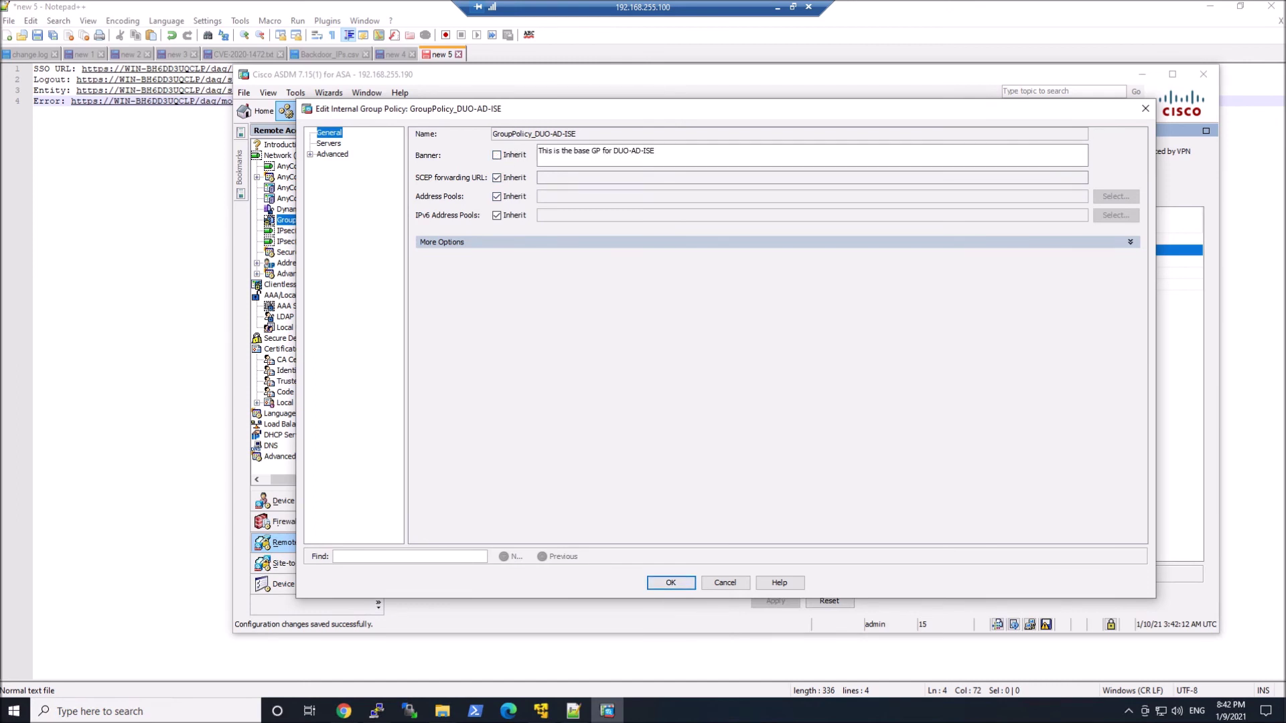
pyautogui.click(670, 582)
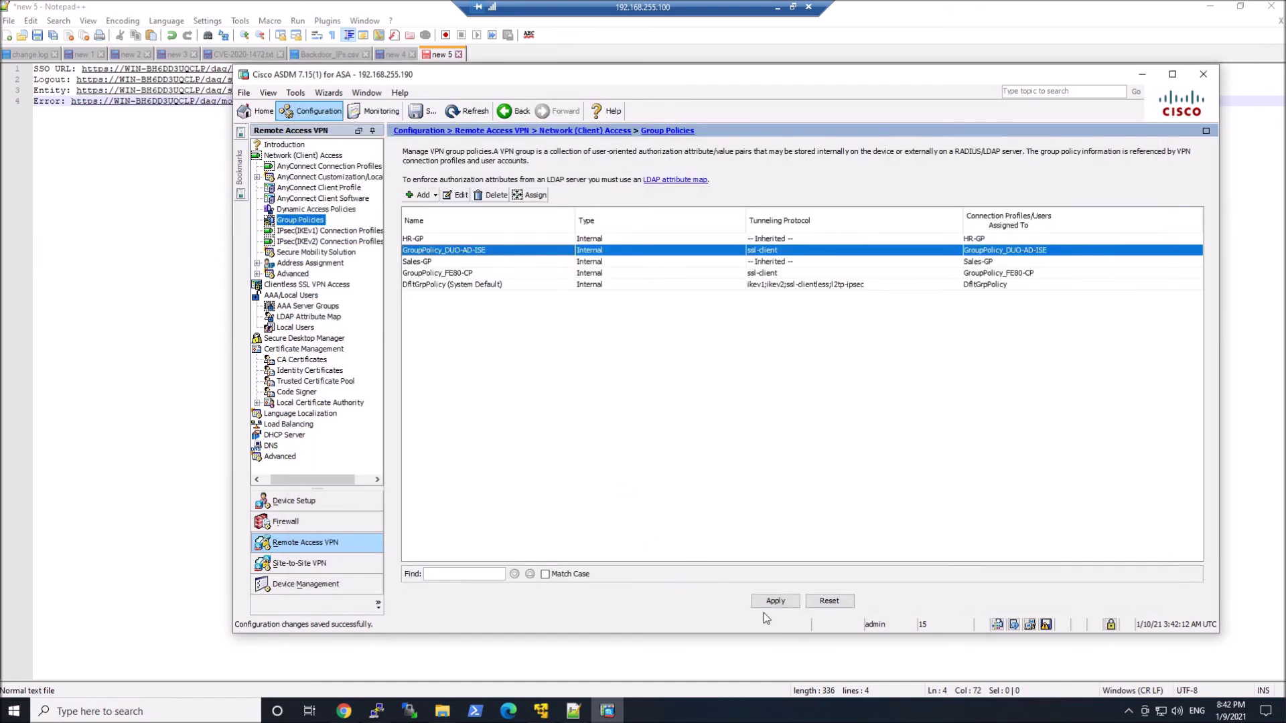
# - Apply the change to the ASA and select the DUO-AD-ISE AnyConnect connection profile
pyautogui.click(773, 600)
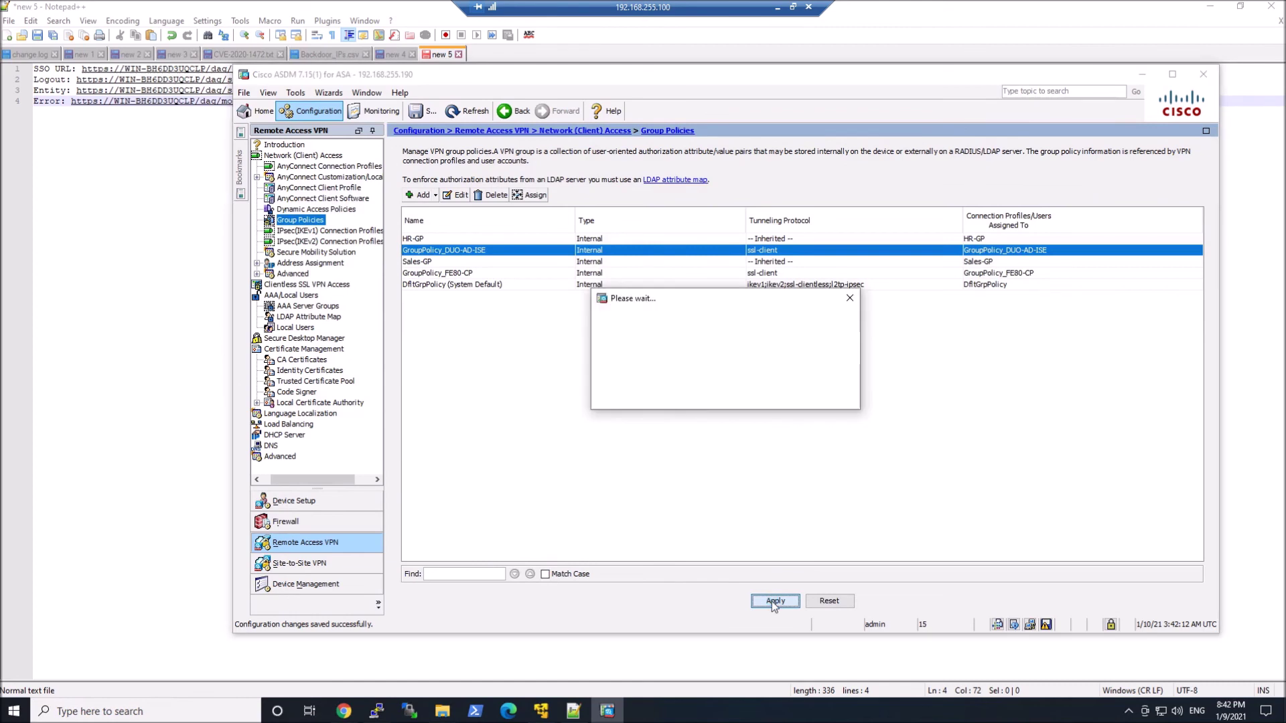
pyautogui.click(335, 166)
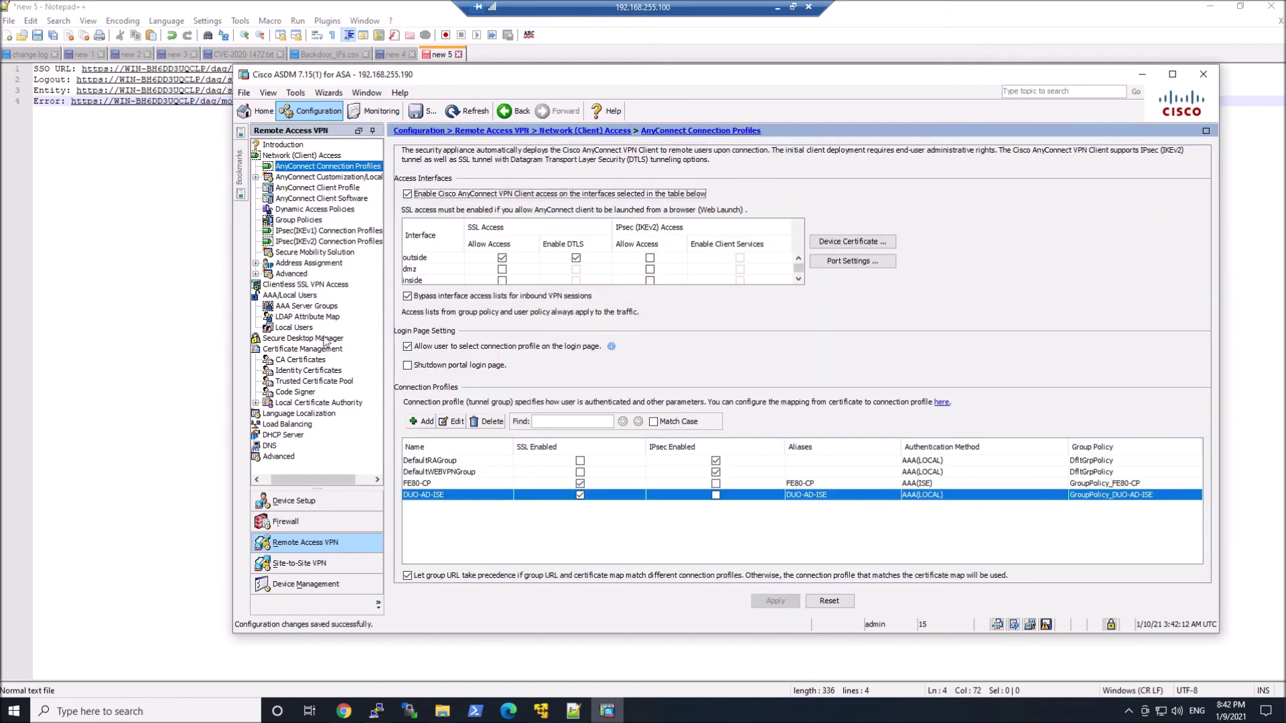
pyautogui.click(483, 496)
# - Switch the DUO-AD-ISE profile's authentication method to SAML
pyautogui.click(759, 176)
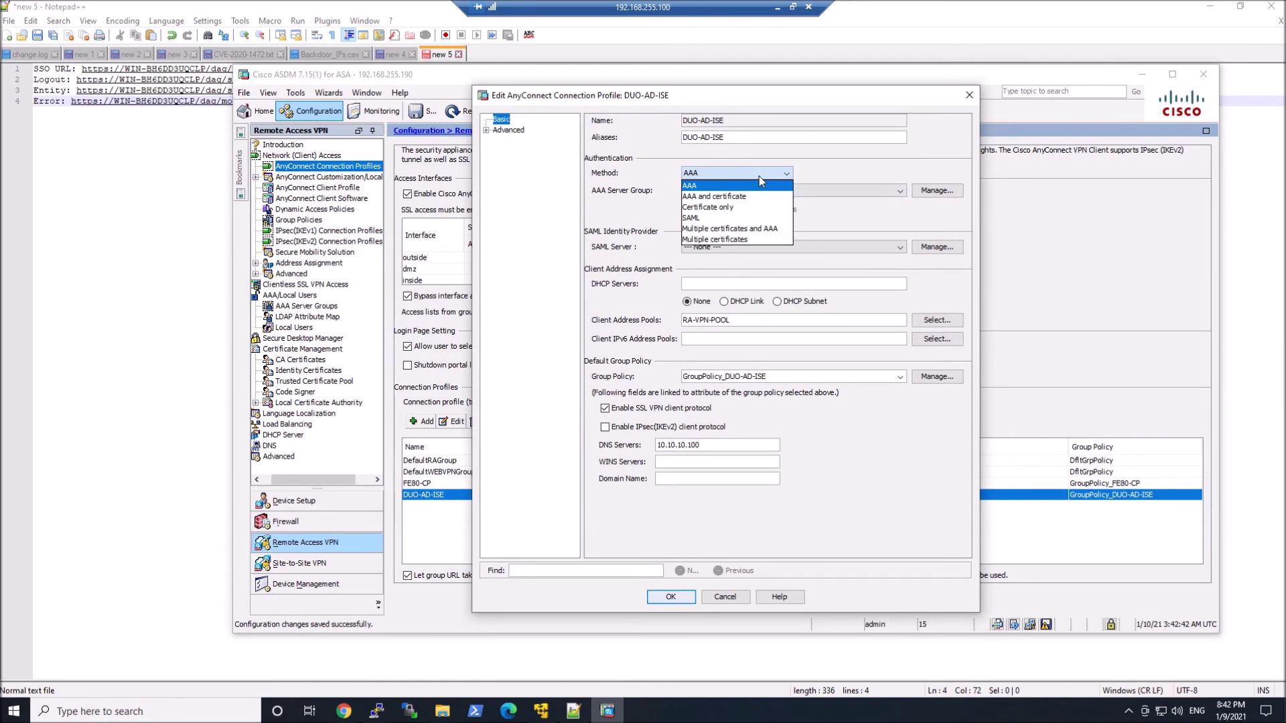
pyautogui.click(756, 218)
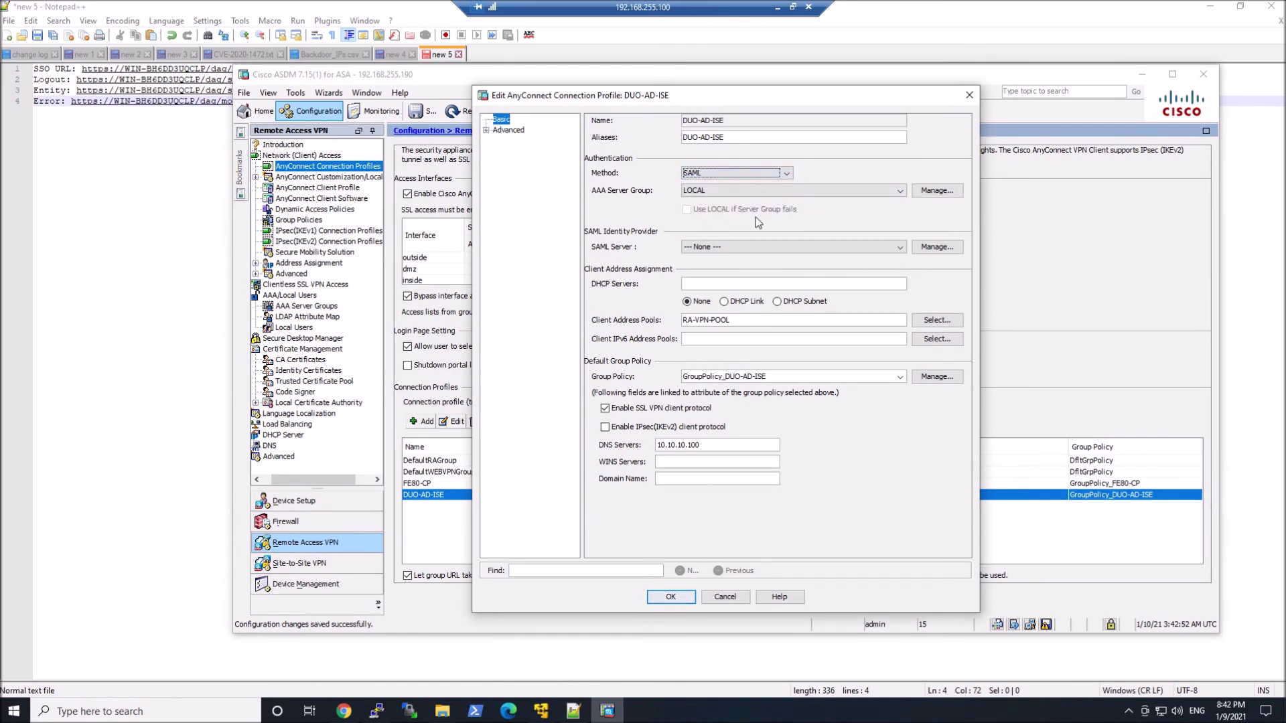
pyautogui.press('Tab')
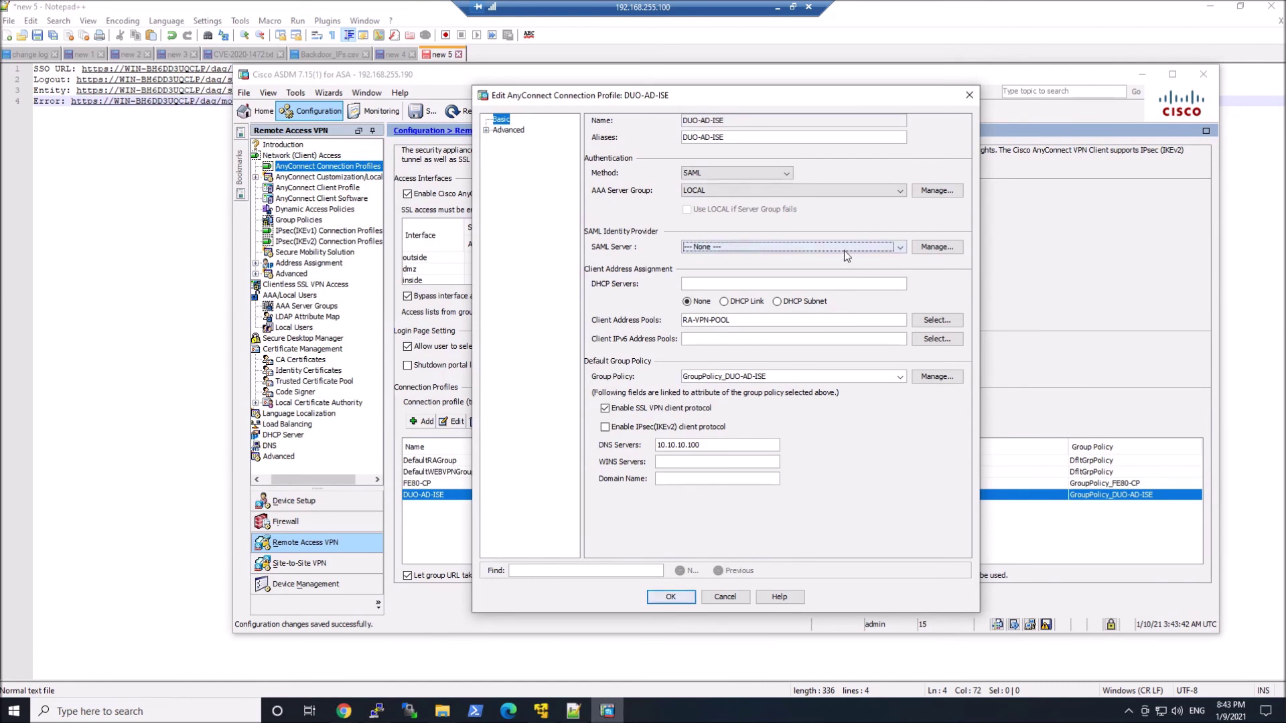
pyautogui.click(936, 247)
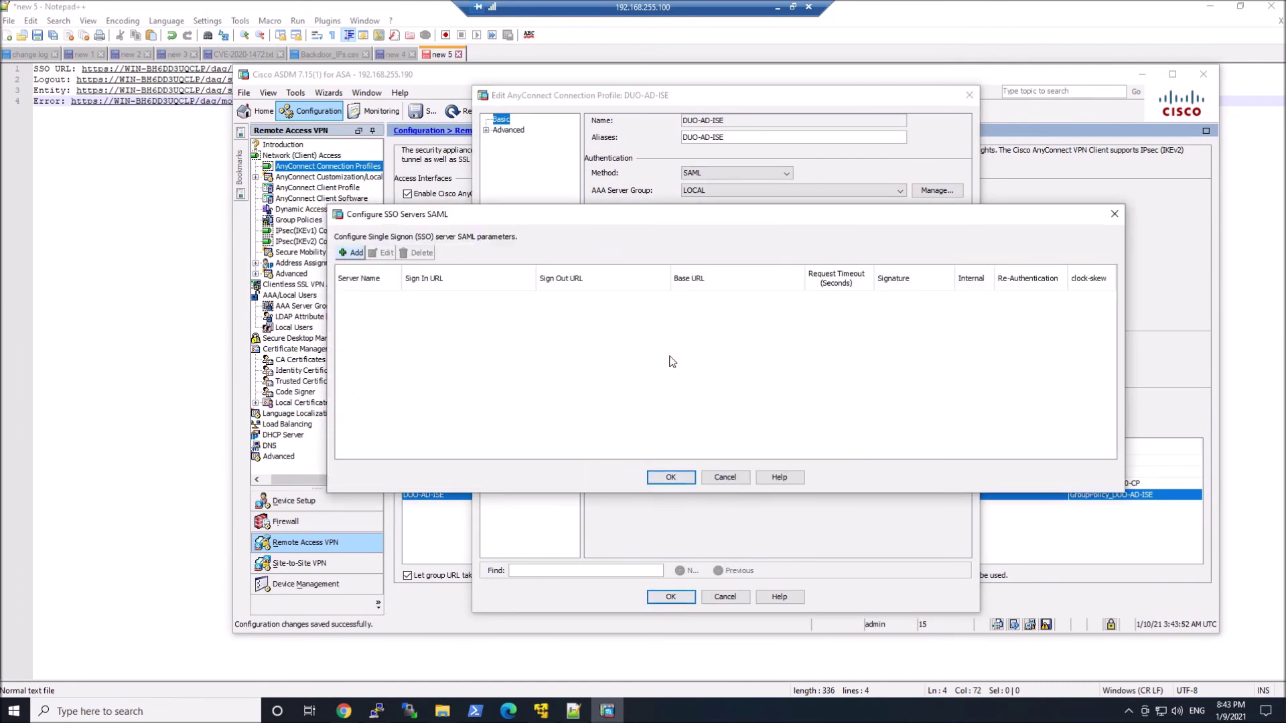
# - Add a SAML SSO server using the Duo Access Gateway sign-in and sign-out URLs
pyautogui.click(343, 253)
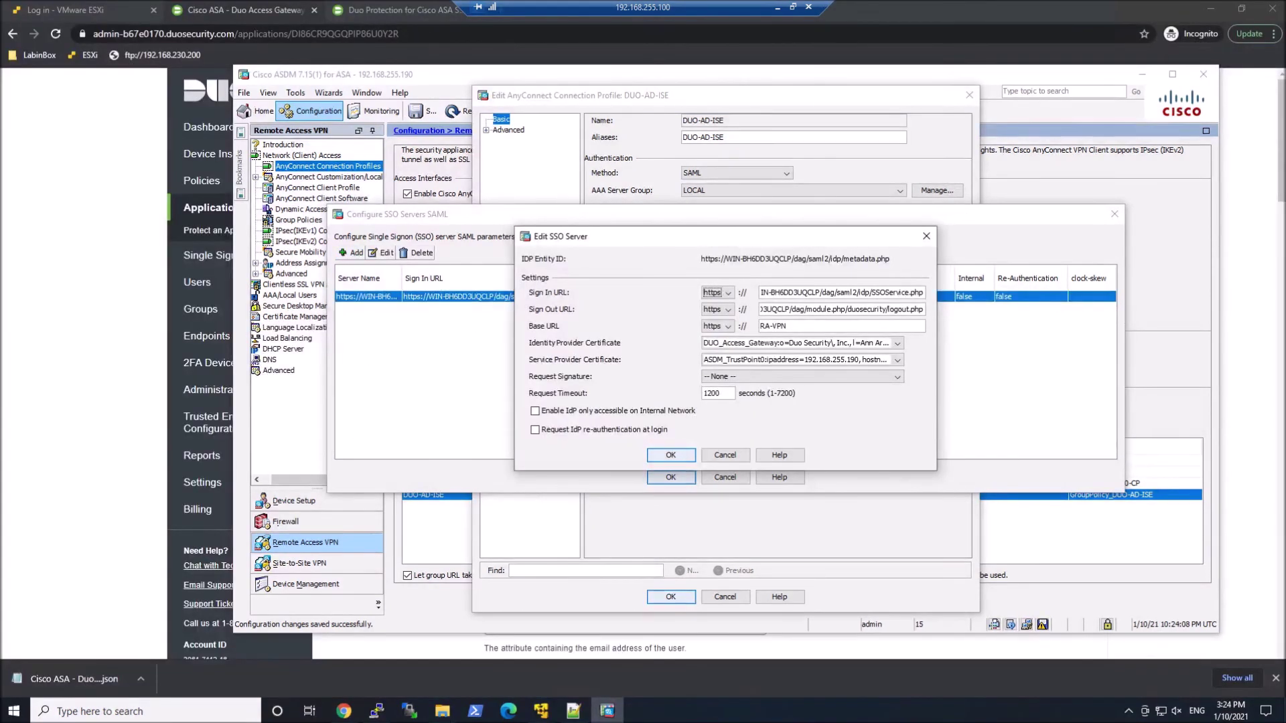
pyautogui.click(573, 710)
pyautogui.click(561, 285)
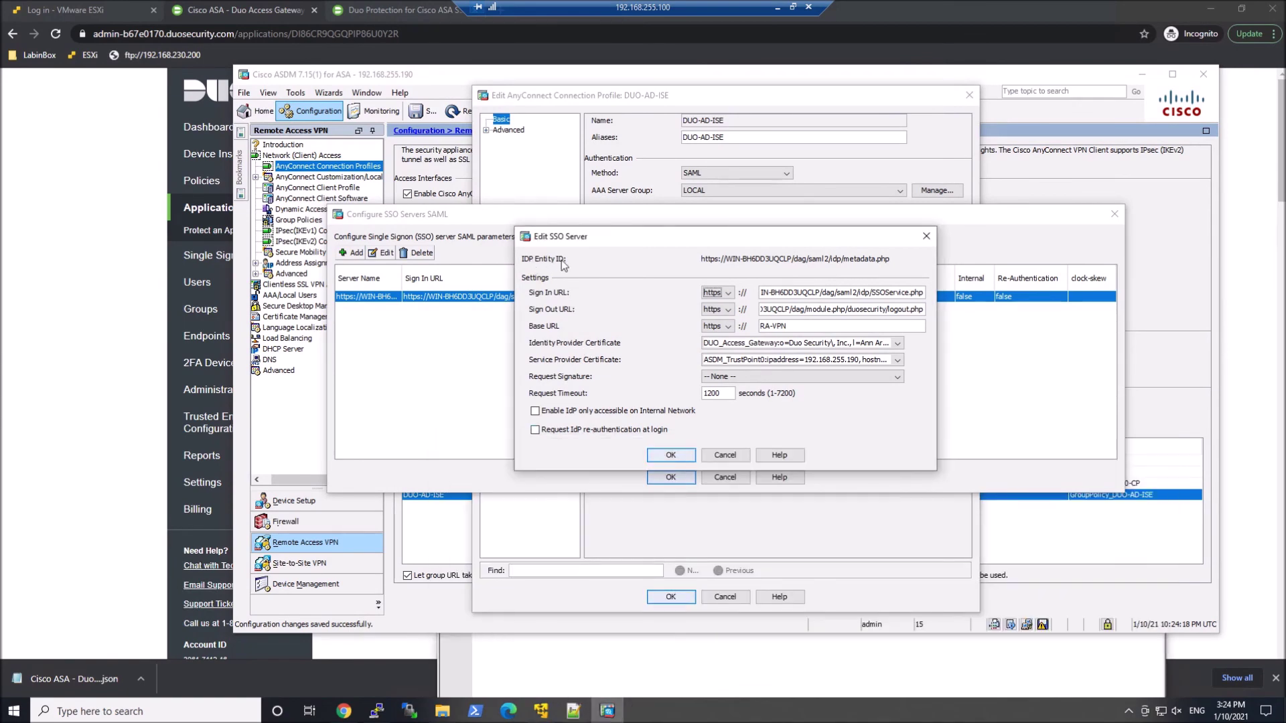
pyautogui.hotkey('alt', 'Tab')
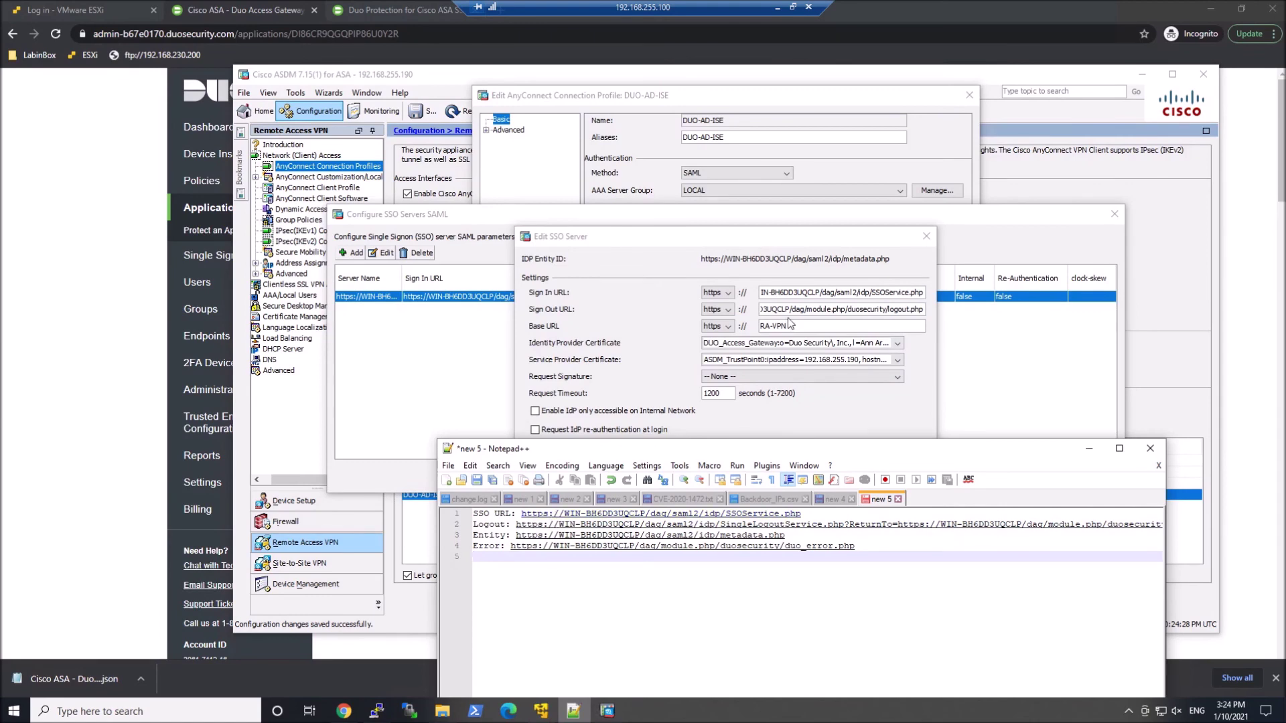
pyautogui.hotkey('alt', 'Tab')
pyautogui.hotkey('ctrl', 'a')
pyautogui.hotkey('ctrl', 'v')
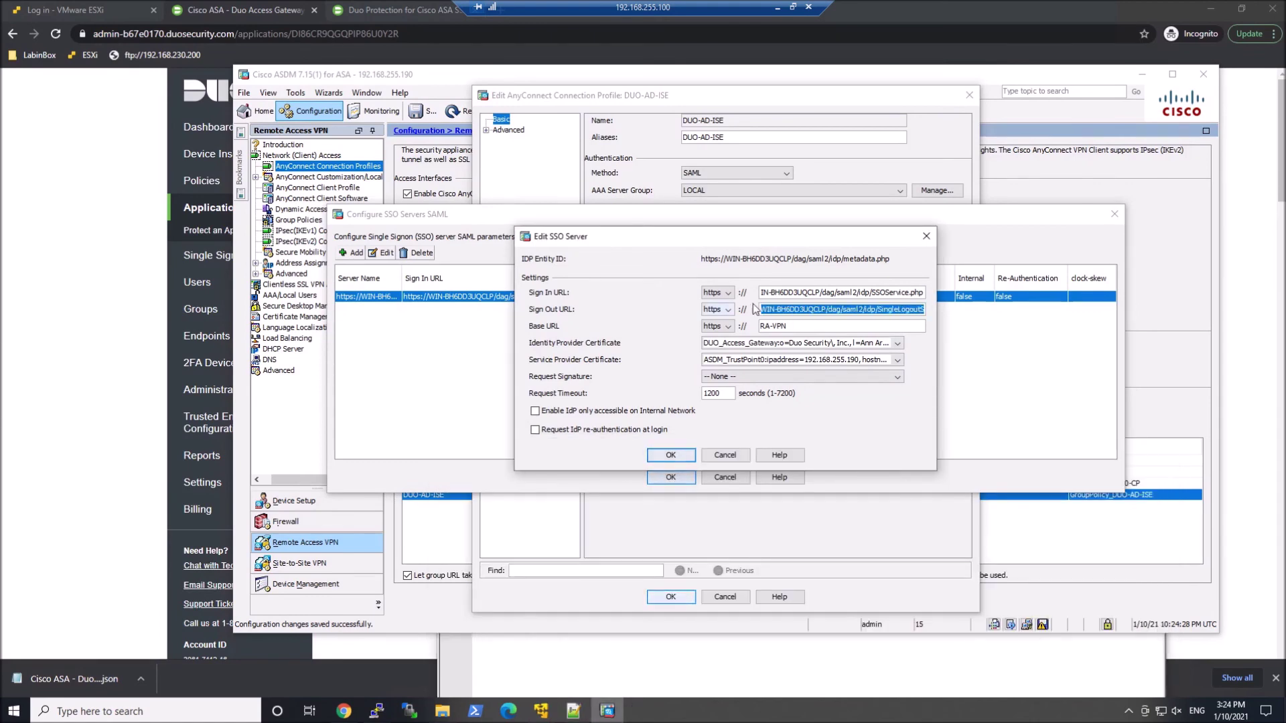
pyautogui.moveTo(762, 293); pyautogui.dragTo(771, 293)
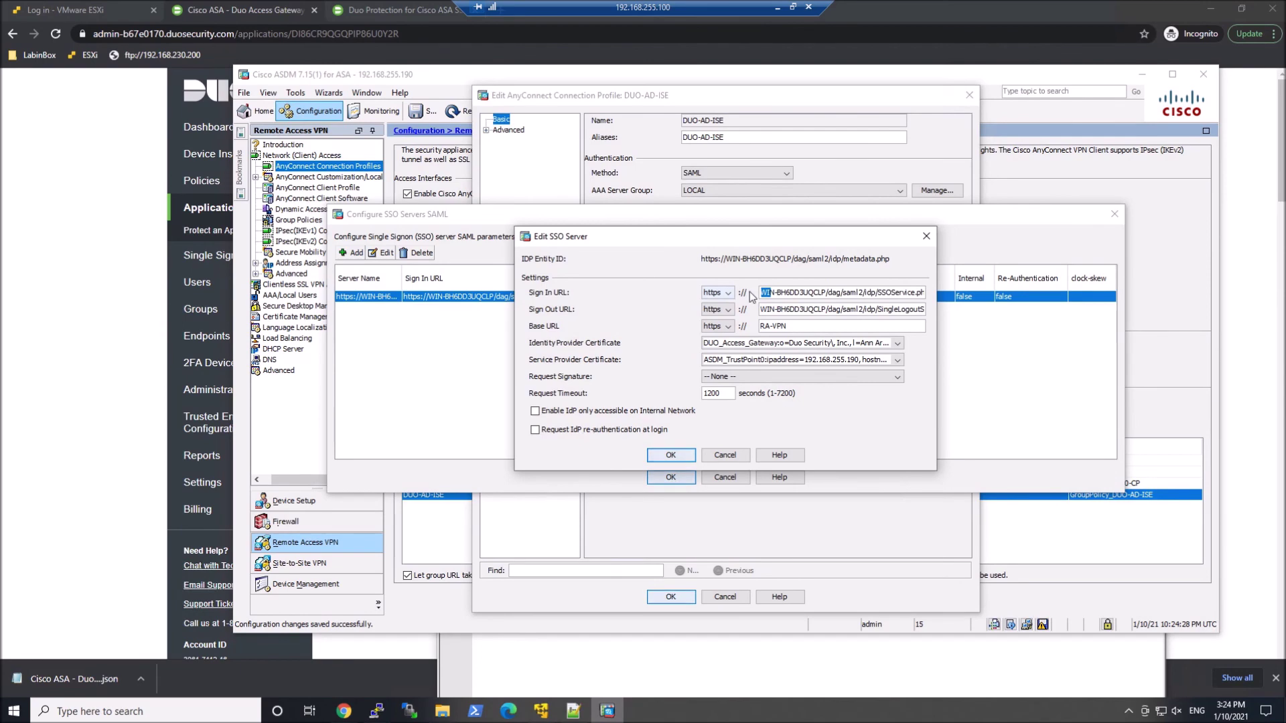
pyautogui.click(770, 293)
pyautogui.hotkey('alt', 'Tab')
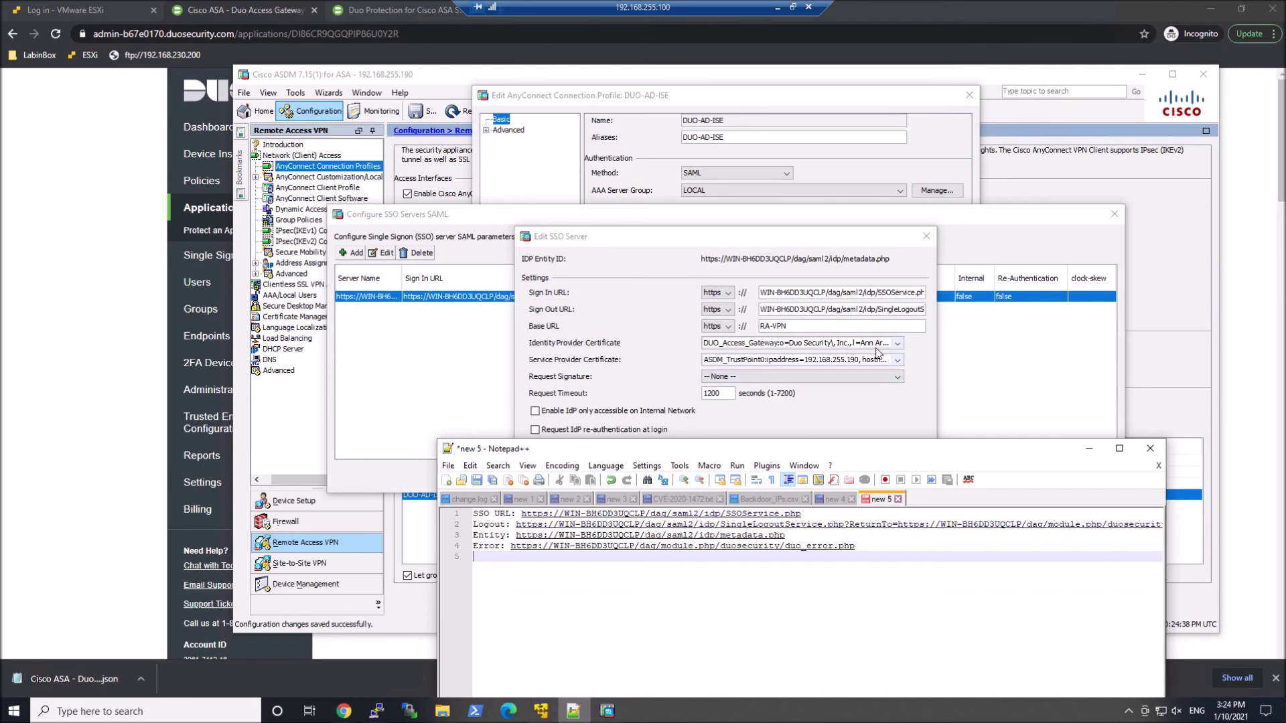
# - Use DUO_Access_Gateway as identity provider certificate and ASDM_TrustPoint0 as service provider certificate
pyautogui.click(897, 344)
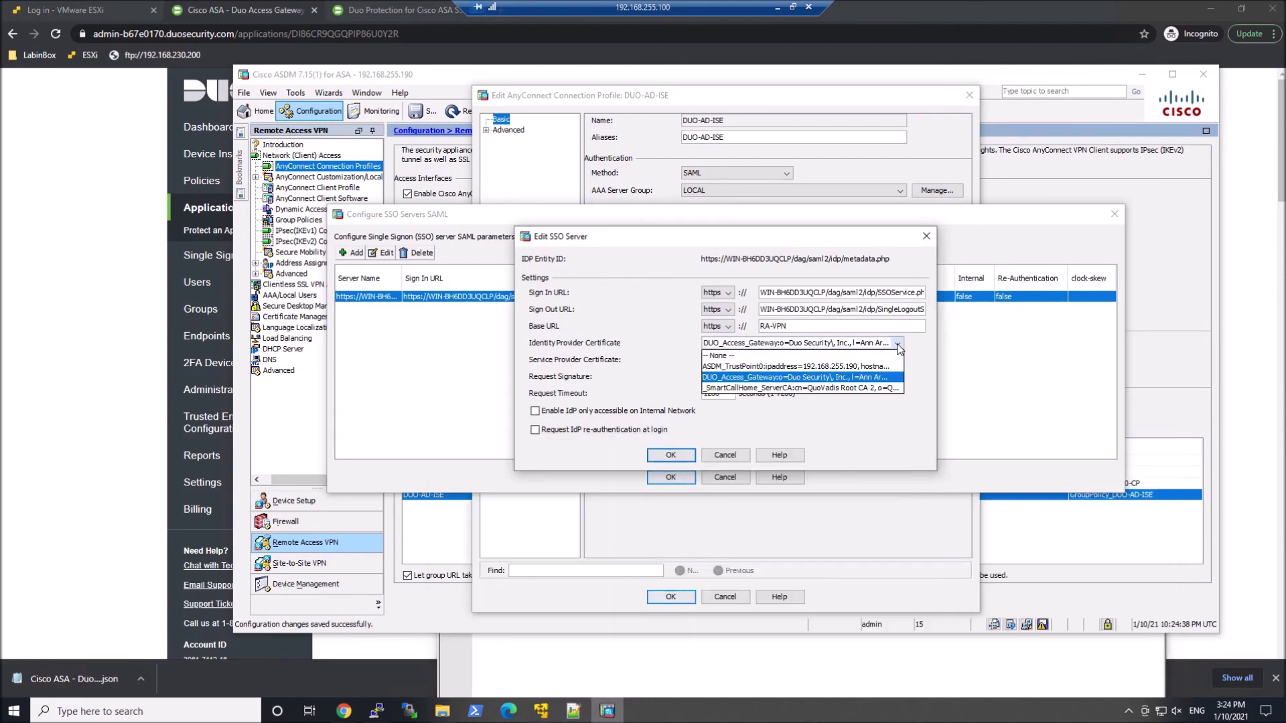
pyautogui.click(858, 377)
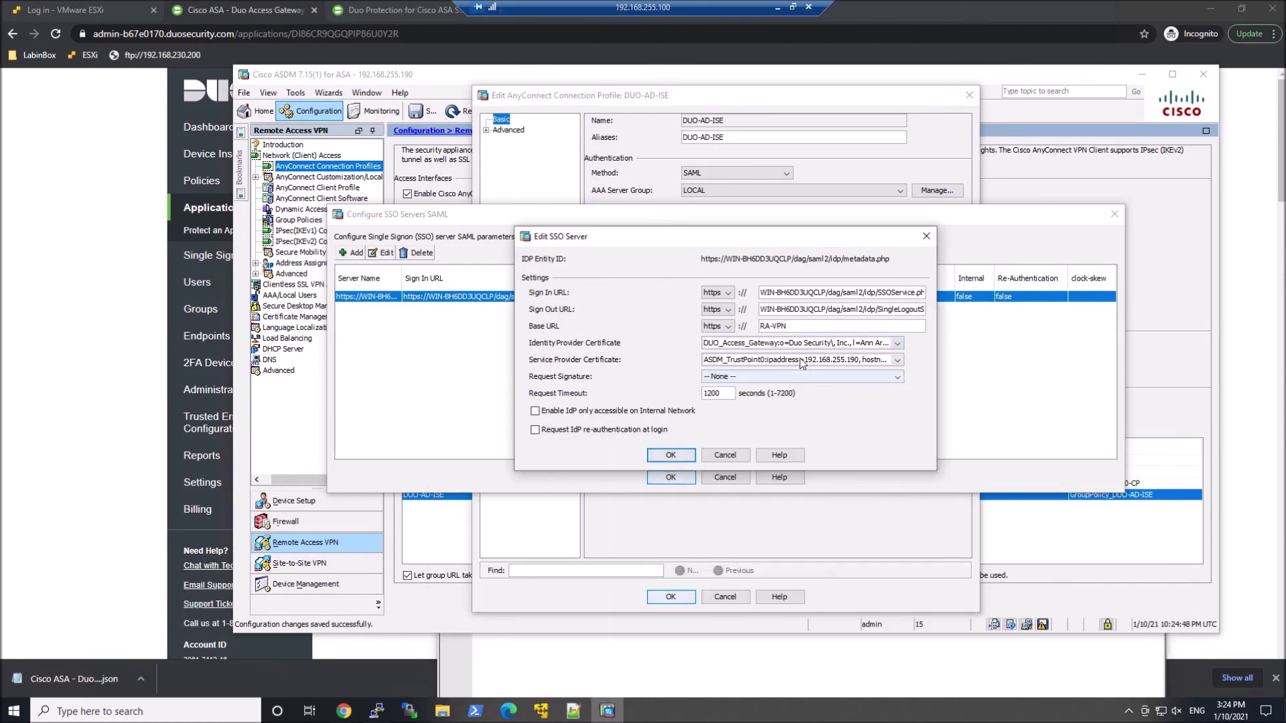
pyautogui.click(850, 360)
pyautogui.moveTo(809, 387)
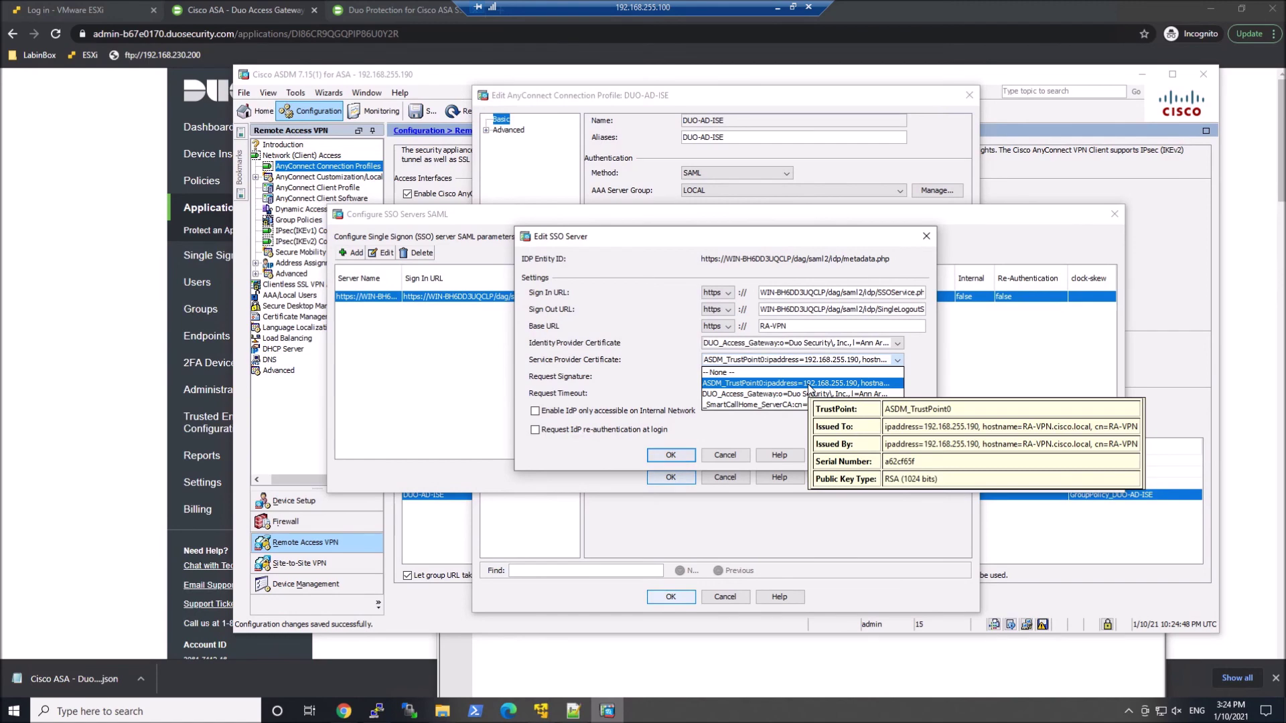
pyautogui.click(809, 384)
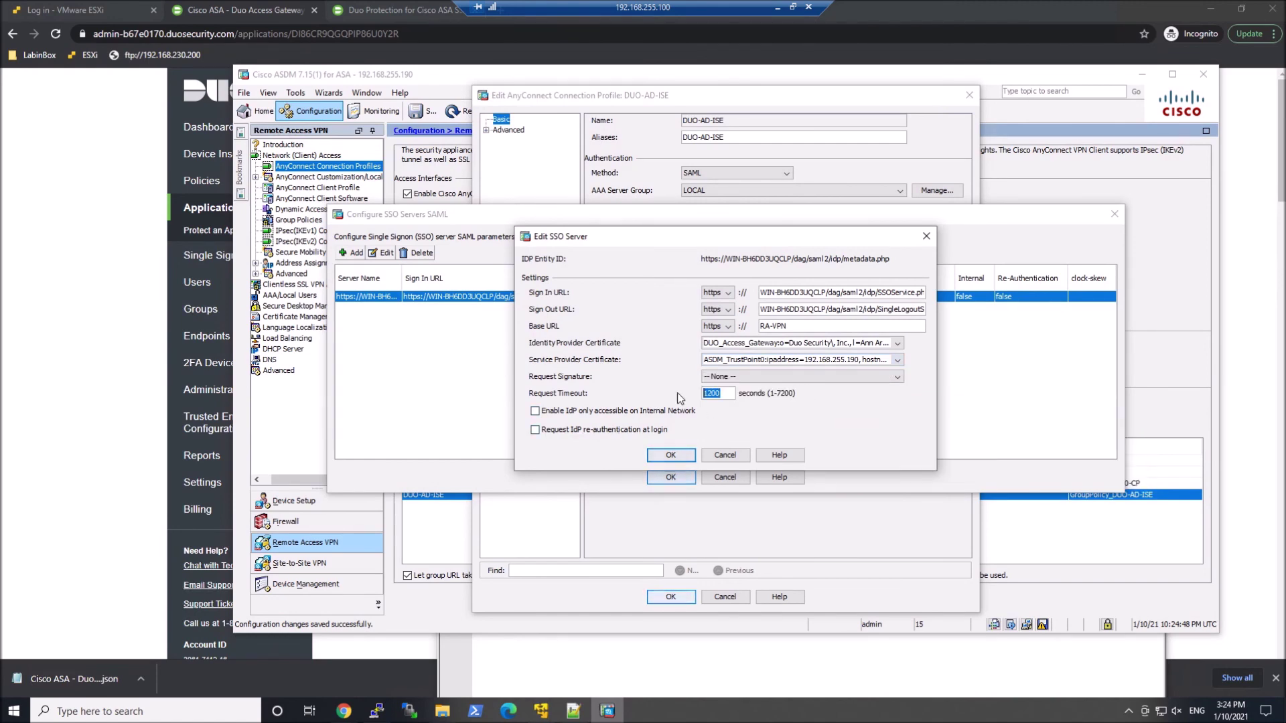
# - Save the SSO server and DUO-AD-ISE profile, and apply the configuration to the ASA
pyautogui.click(673, 456)
pyautogui.click(671, 476)
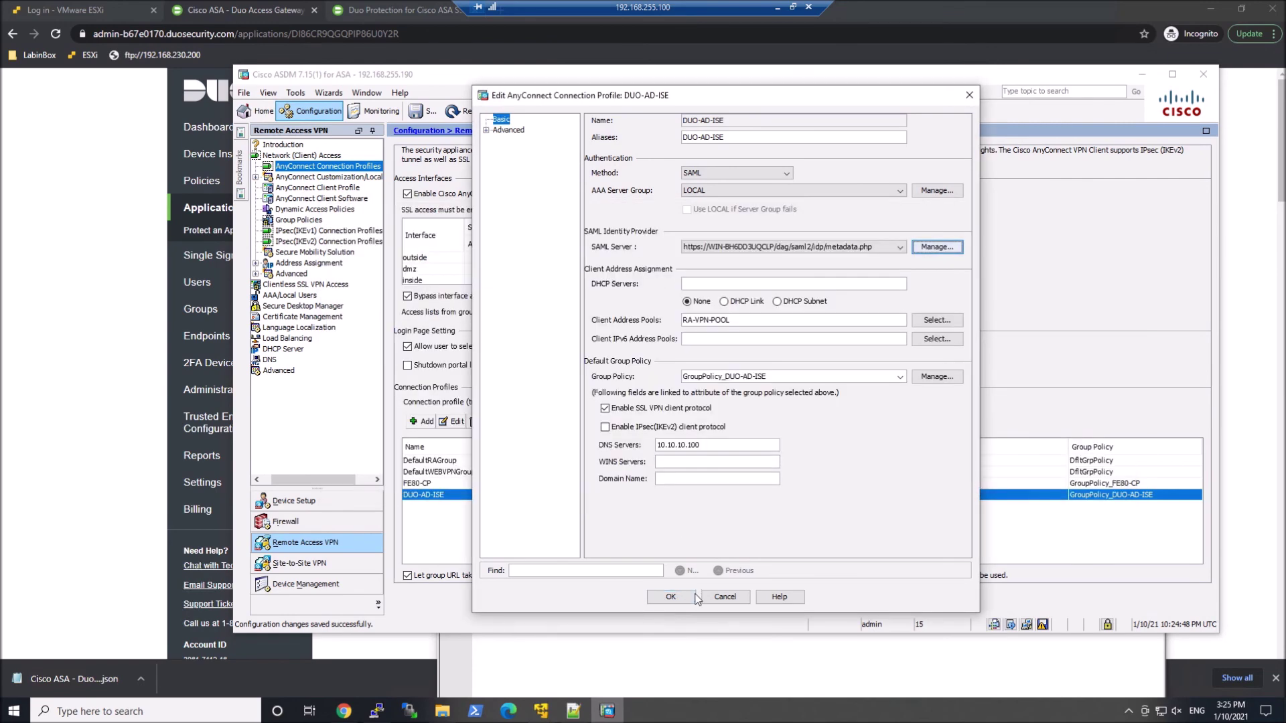
pyautogui.click(670, 597)
pyautogui.click(775, 600)
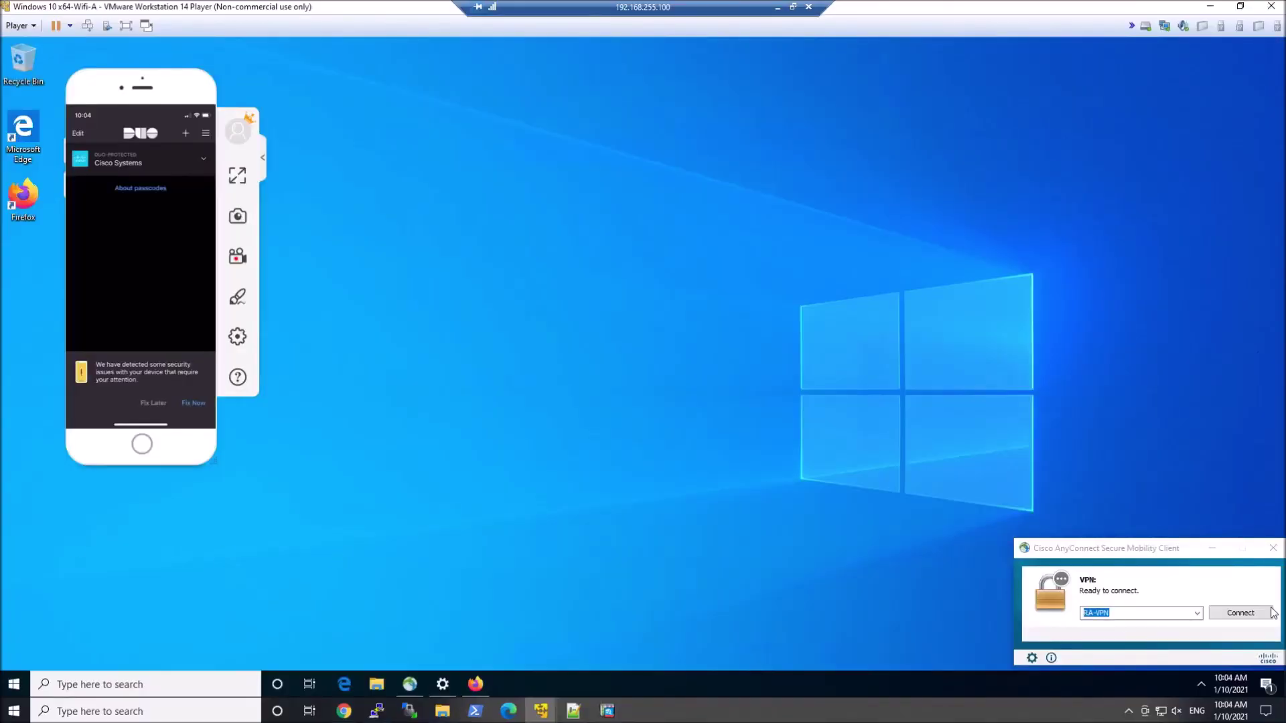
# - Connect to RA-VPN despite the untrusted certificate and log in with the user's credentials
pyautogui.click(1253, 611)
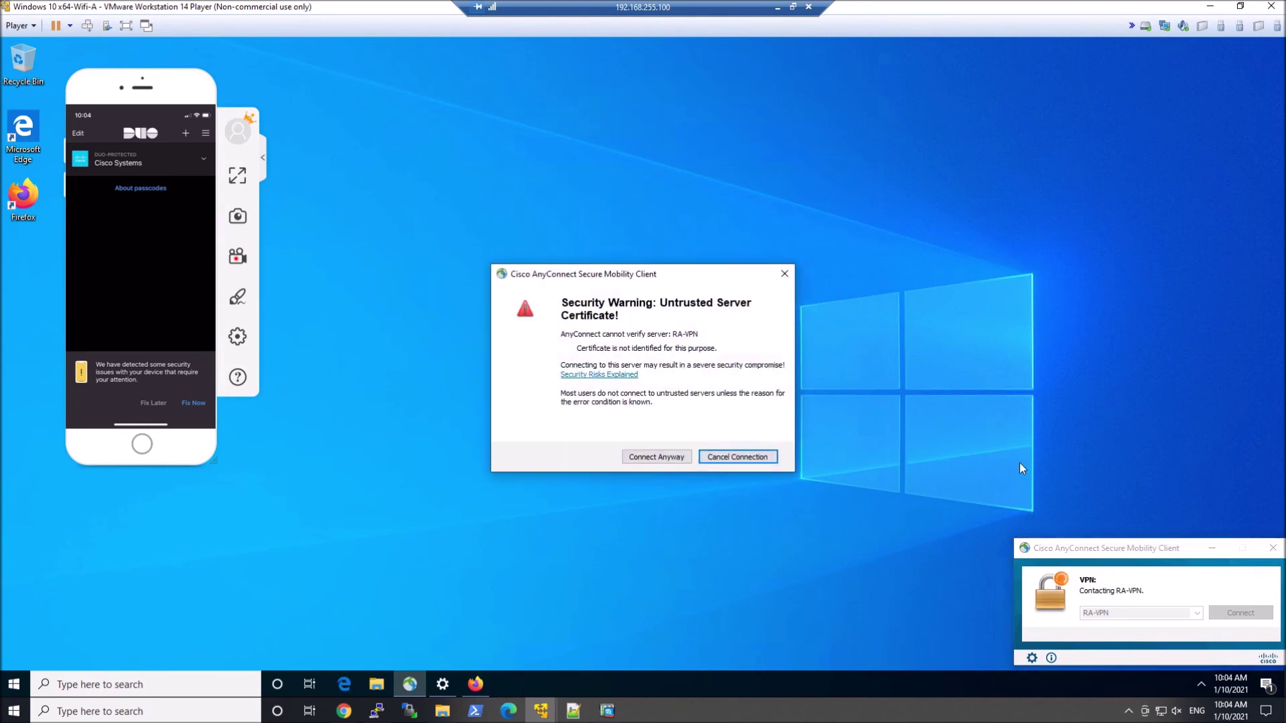
pyautogui.click(644, 455)
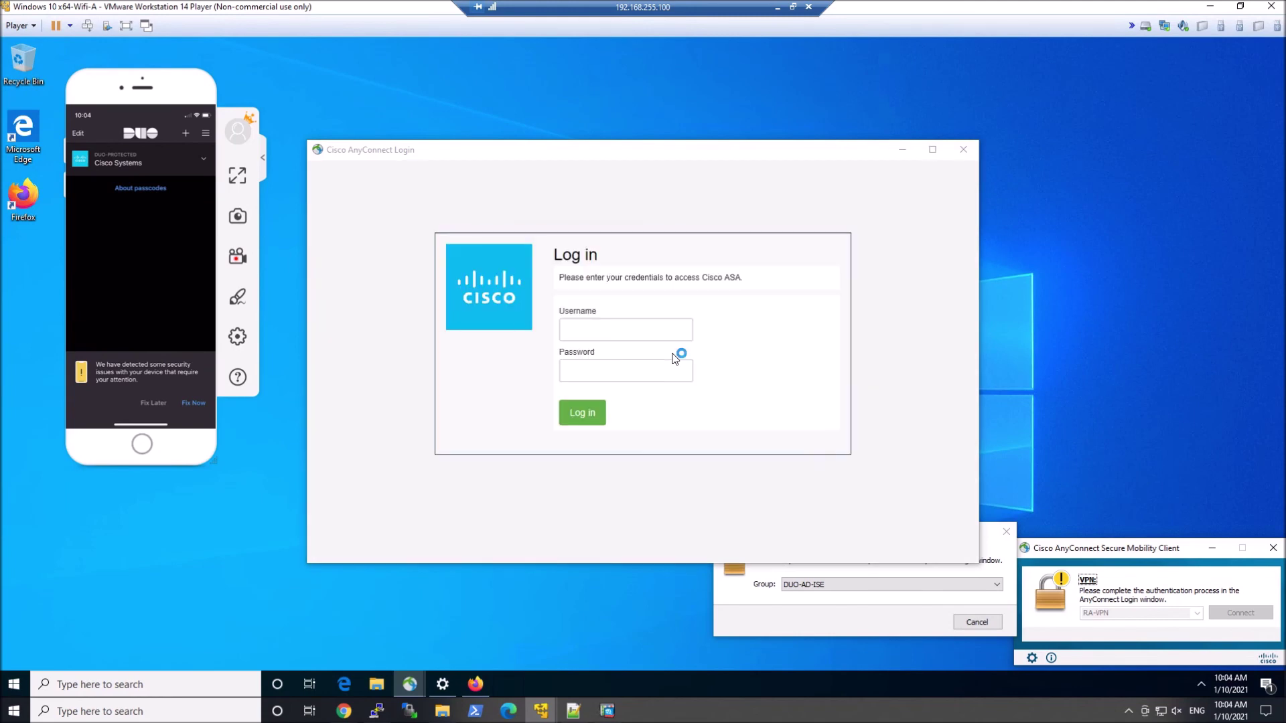
pyautogui.write('sales1')
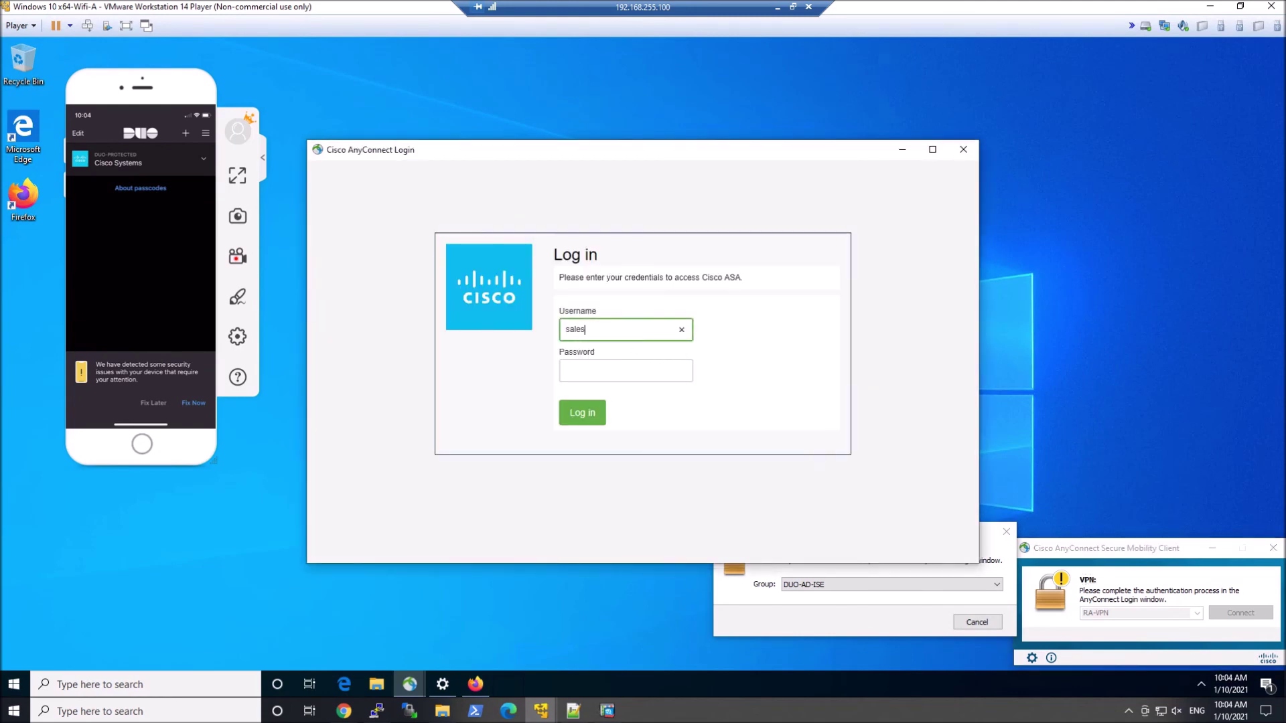
pyautogui.press('Tab')
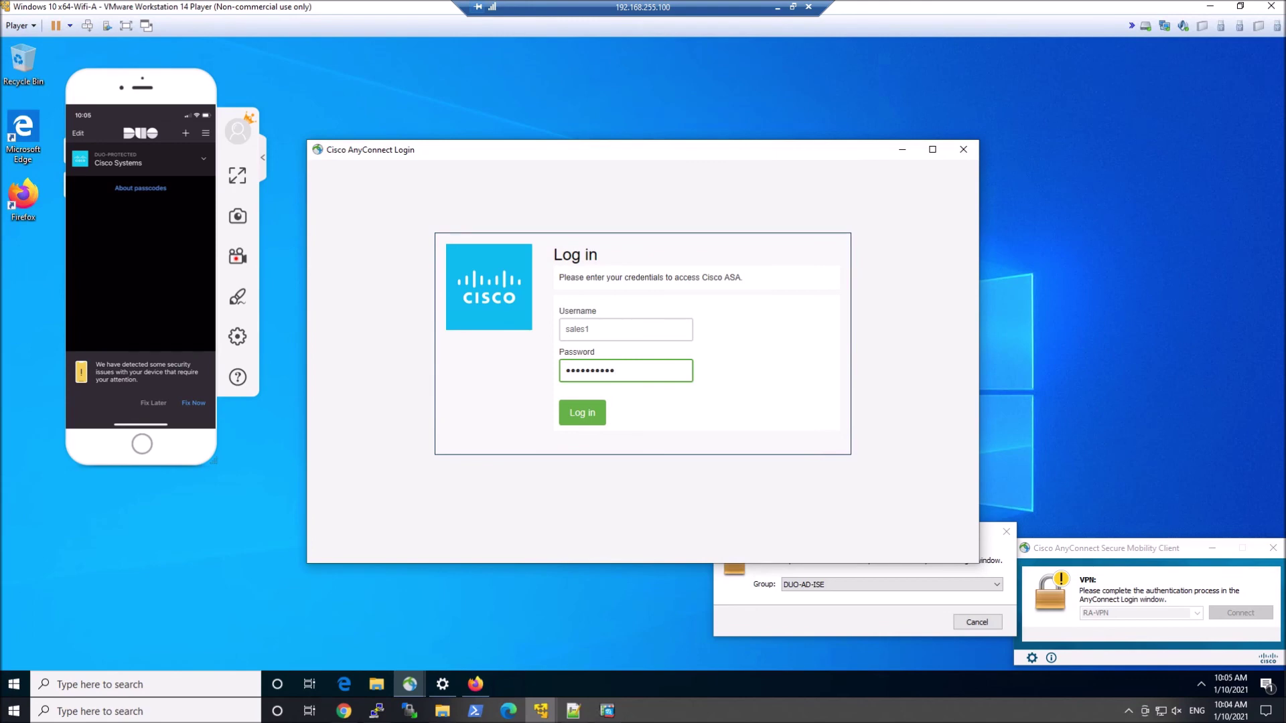
pyautogui.click(574, 415)
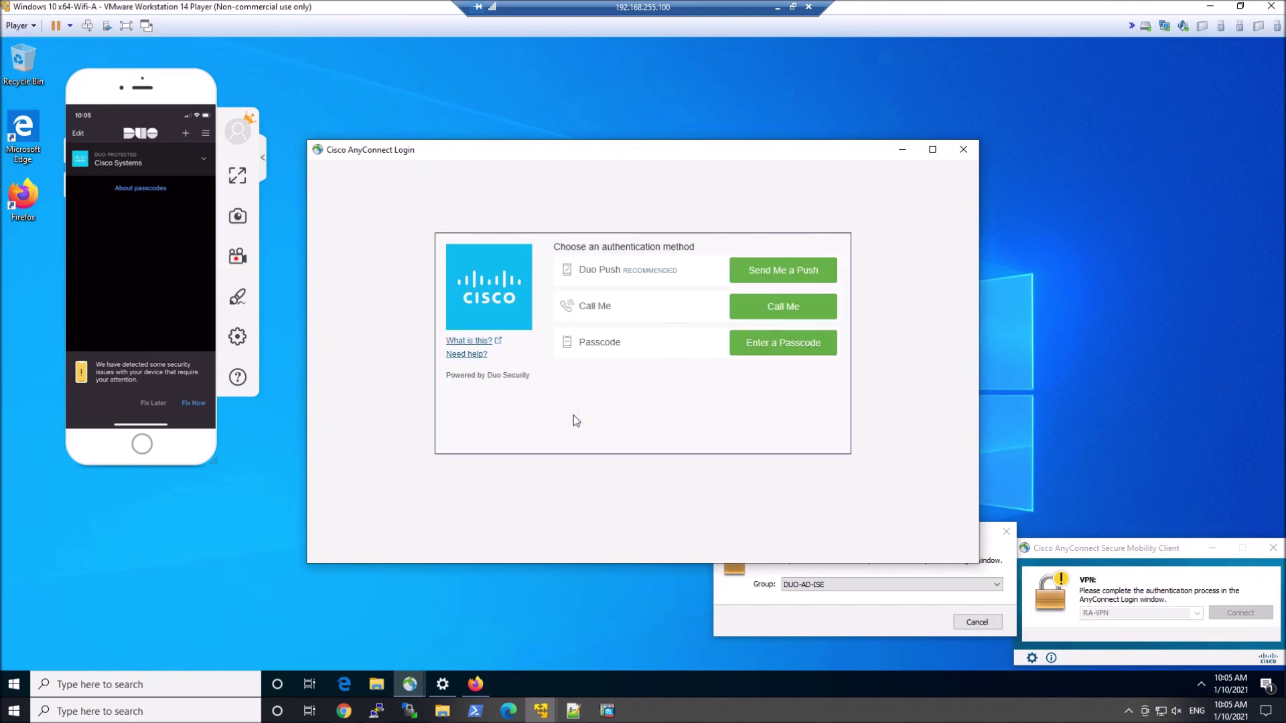
# - Approve the login with a Duo push, accept the DUO-AD-ISE banner, and start typing 'show vpn-' on the ASA
pyautogui.click(794, 271)
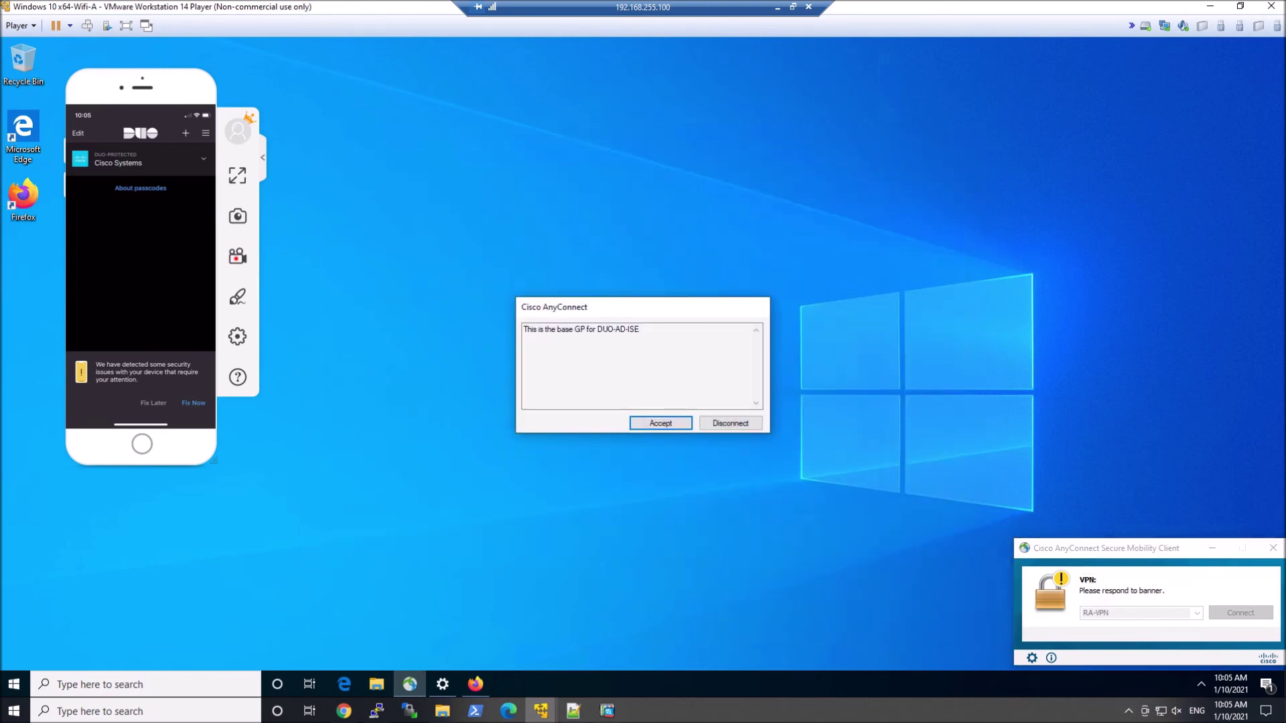
pyautogui.click(654, 423)
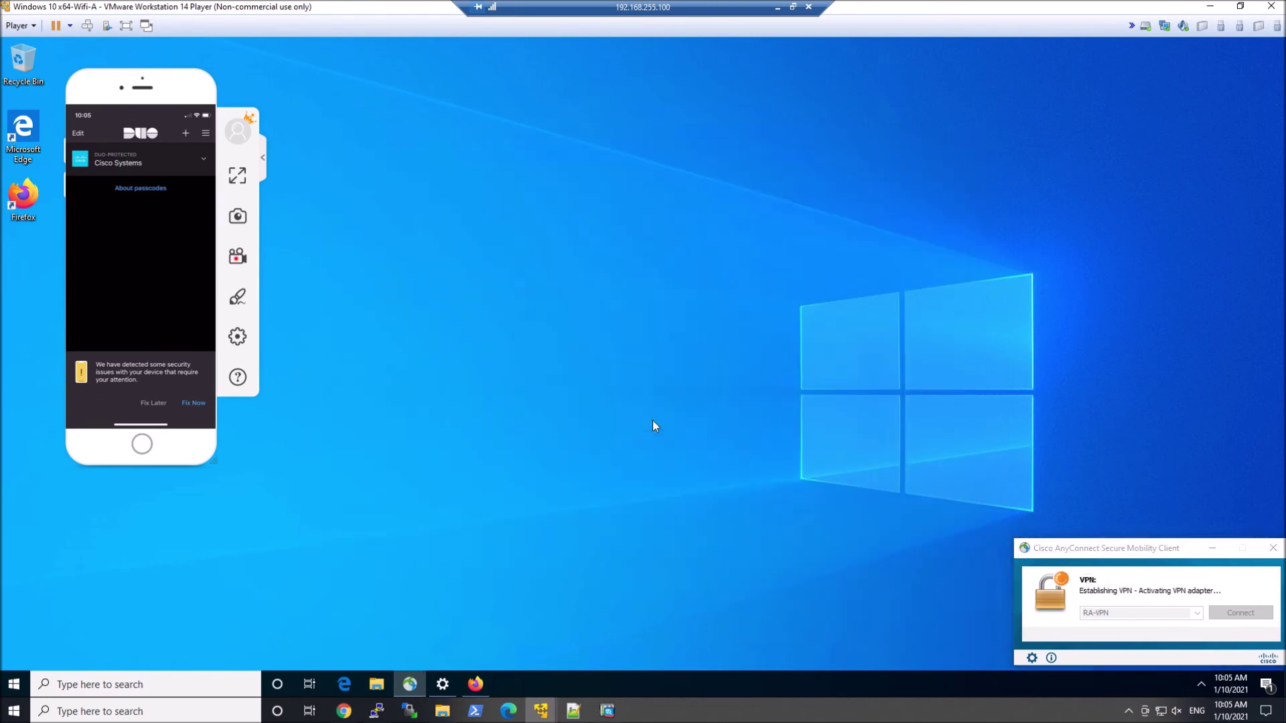
pyautogui.click(377, 710)
pyautogui.write('show vpn-')
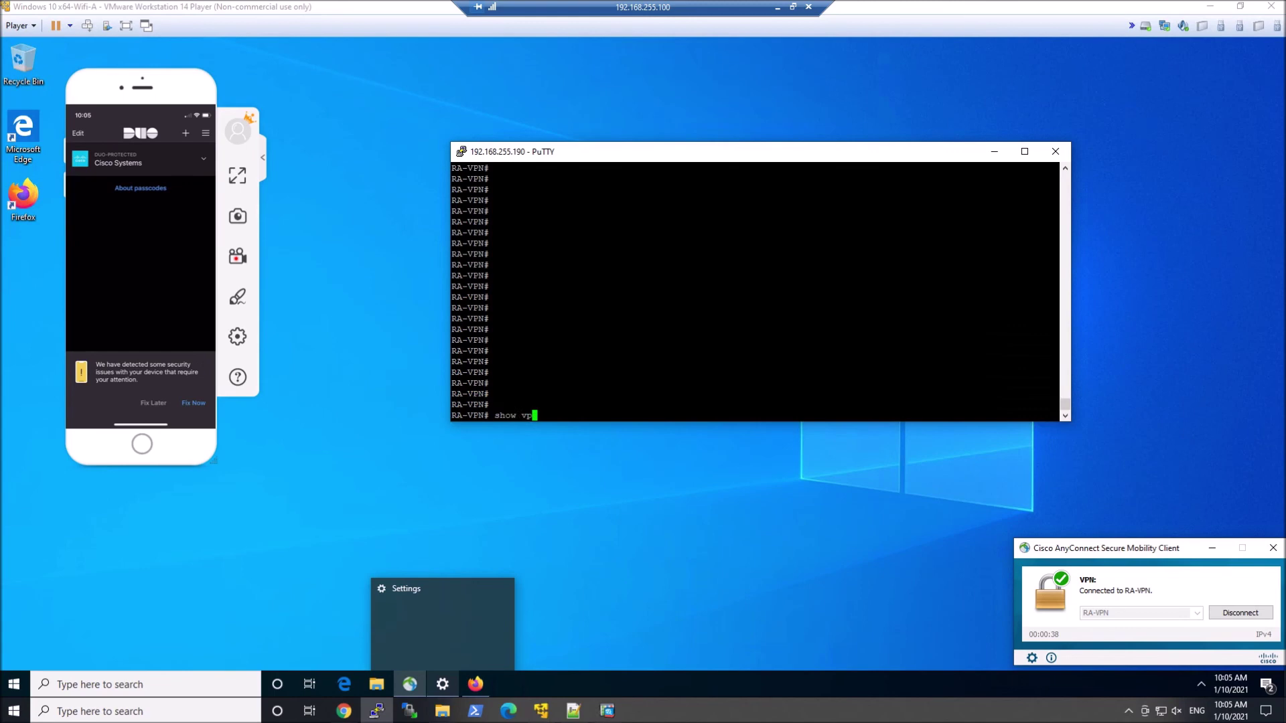
# - Run 'show vpn-sessiondb anyconnect' and highlight GroupPolicy_DUO-AD-ISE in the session output
pyautogui.press('Tab')
pyautogui.write('an')
pyautogui.press('Tab')
pyautogui.press('Return')
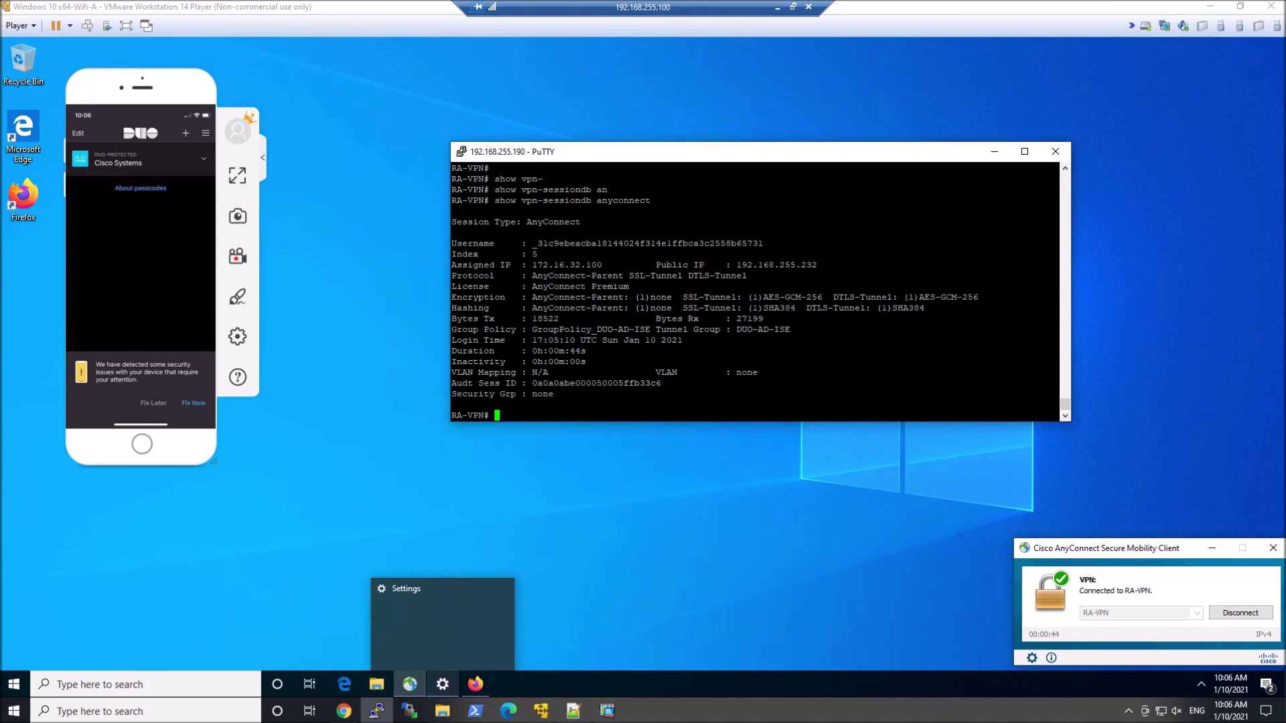
pyautogui.moveTo(533, 329); pyautogui.dragTo(650, 329)
pyautogui.hotkey('alt', 'Tab')
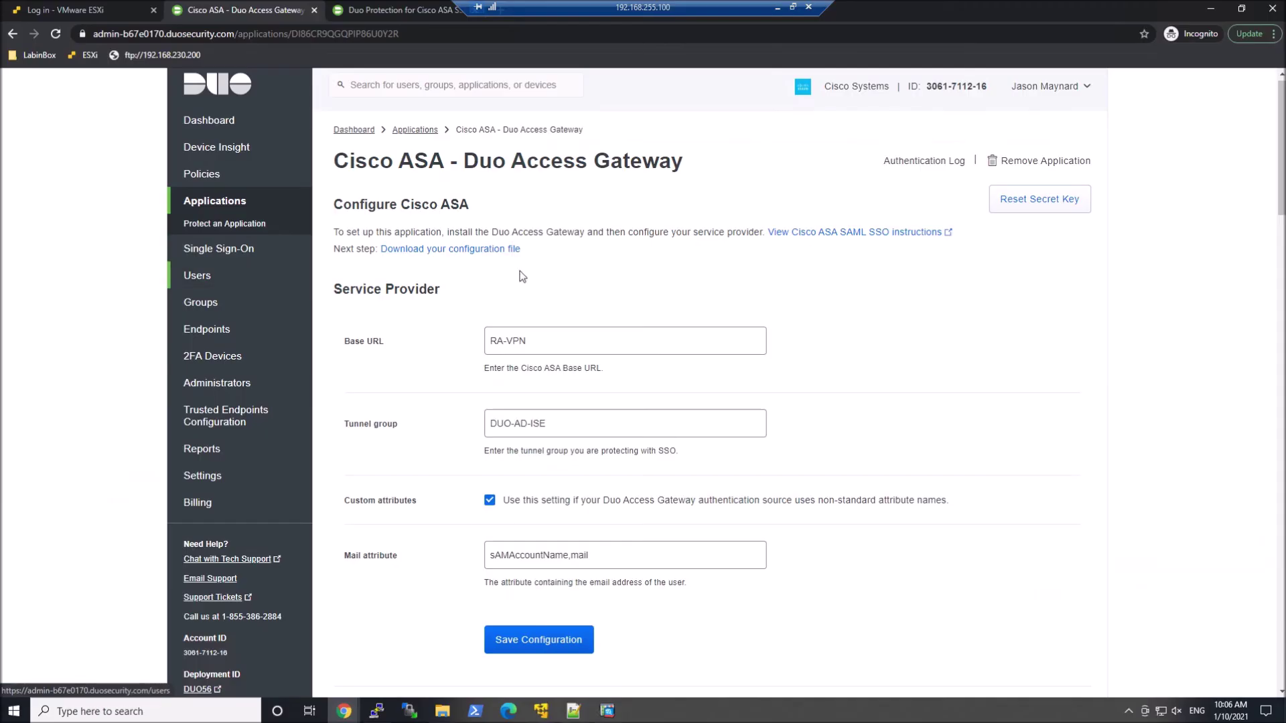
# - Open the Cisco ASA - Duo Access Gateway authentication log and scroll to its four granted logins
pyautogui.click(928, 162)
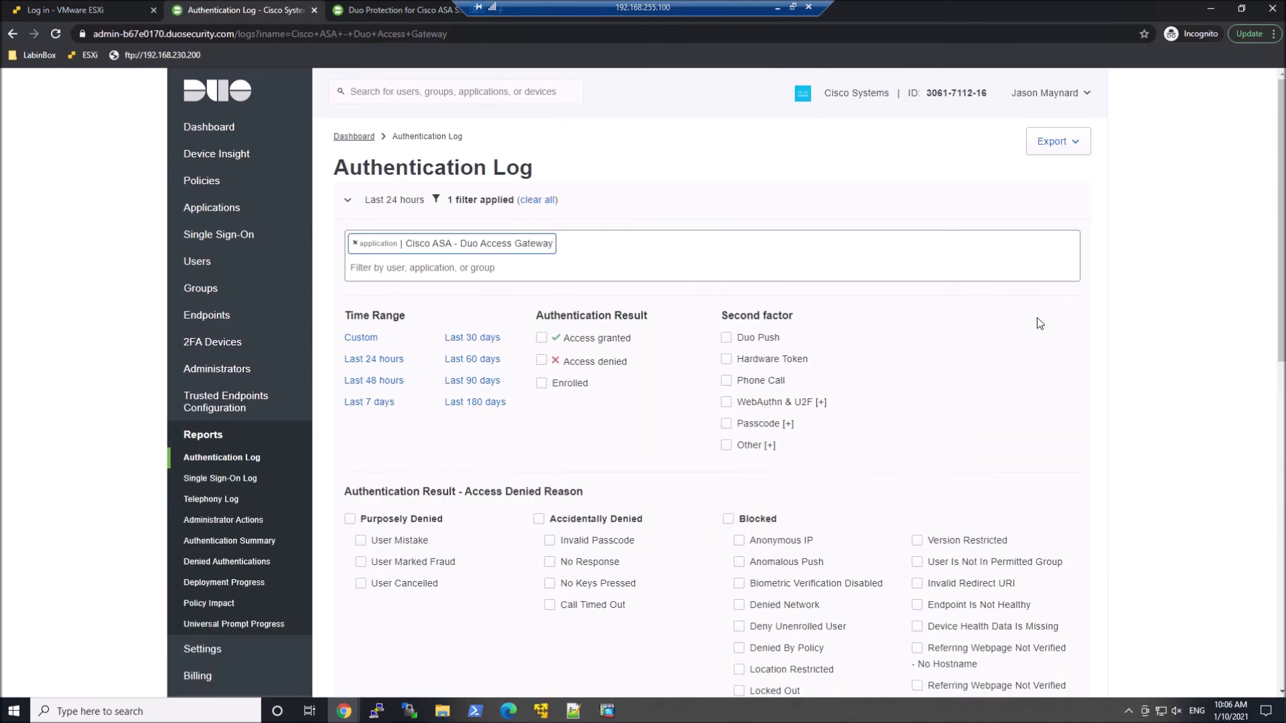
pyautogui.scroll(-10, 1037, 320)
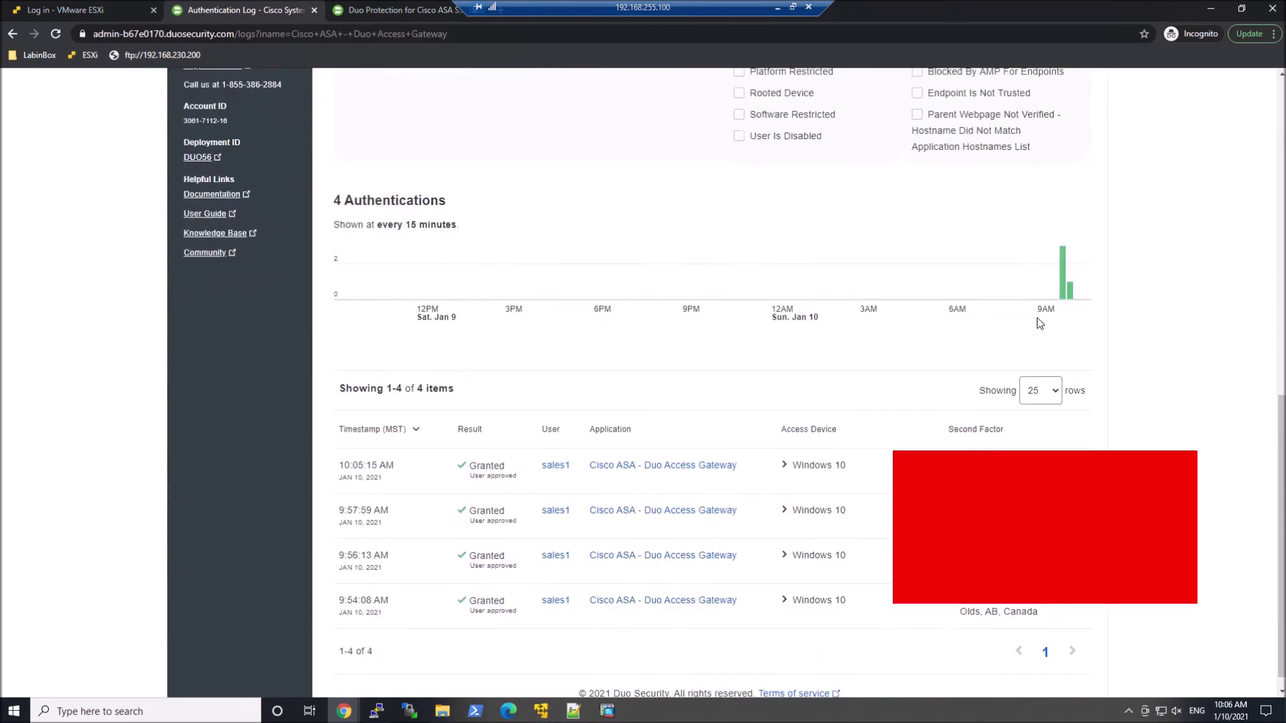
pyautogui.scroll(-1, 1036, 320)
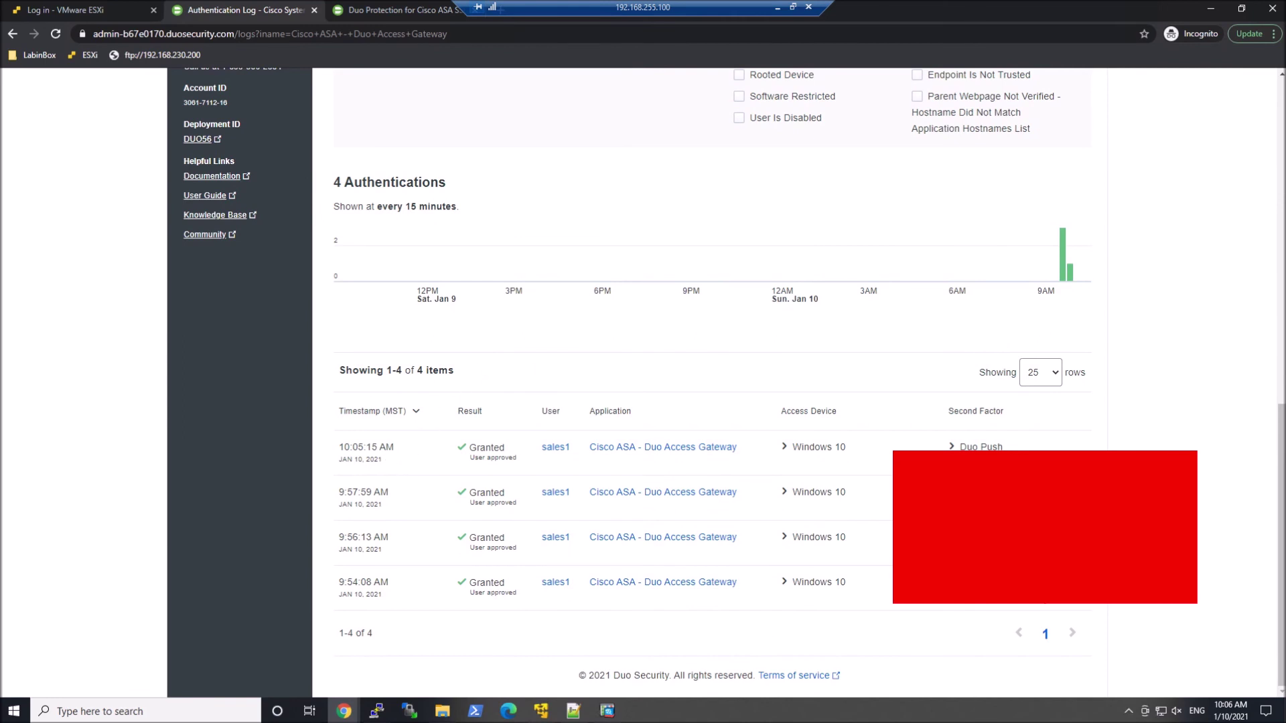